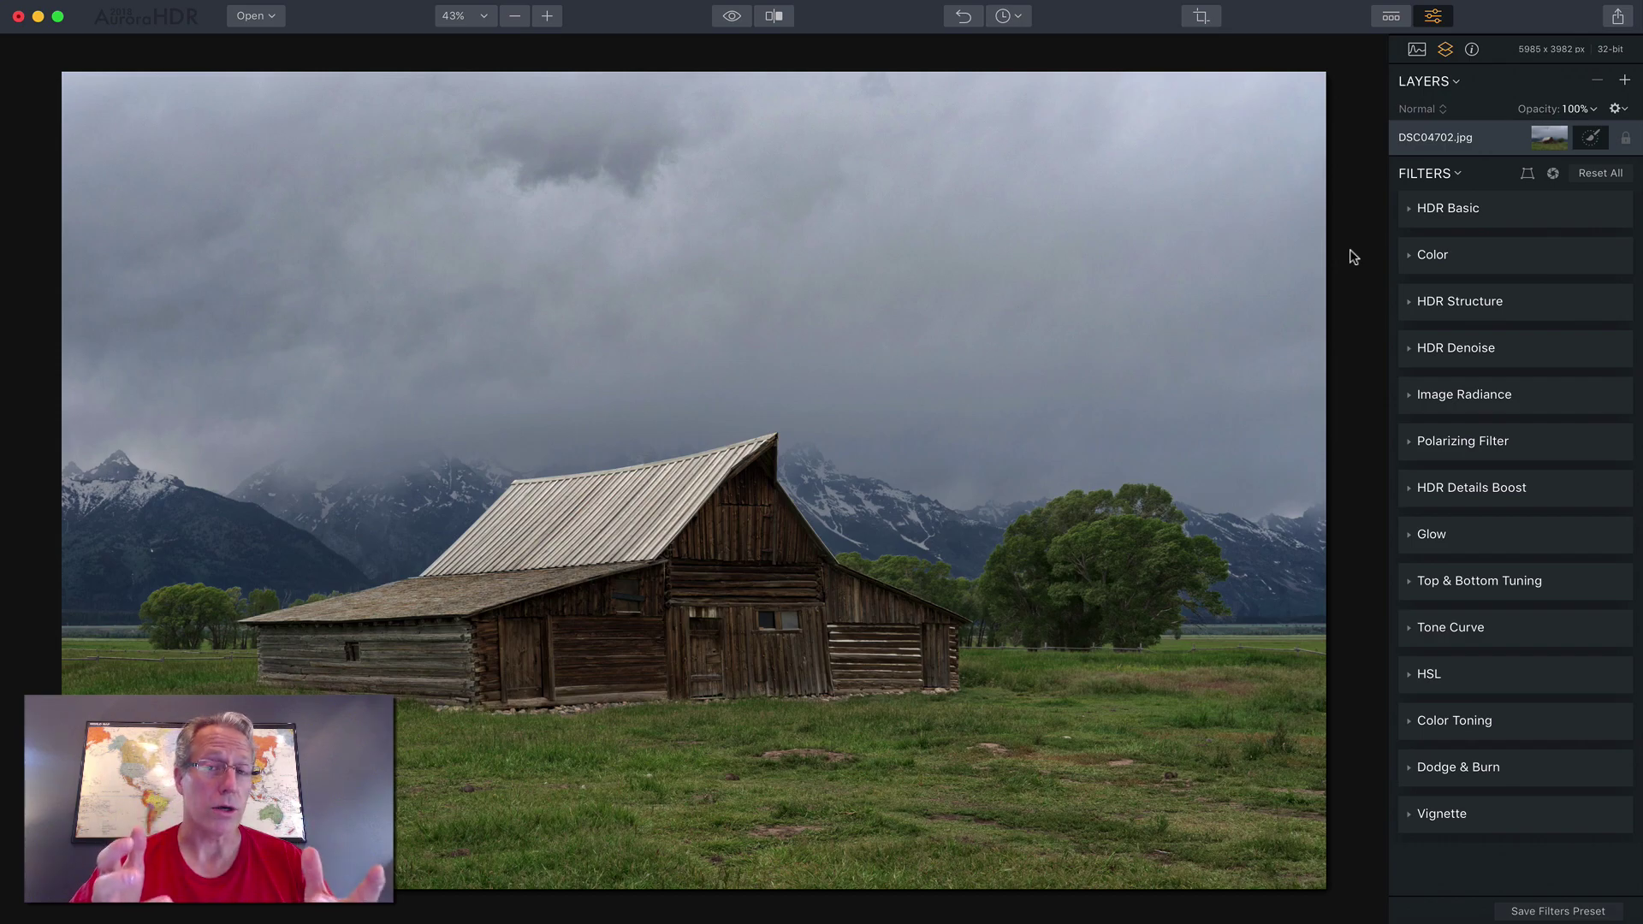
Load sunset-sky-8.jpg from the Clouds and skies folder as a new image layer
{"action": "left_click", "coordinate": [1622, 83]}
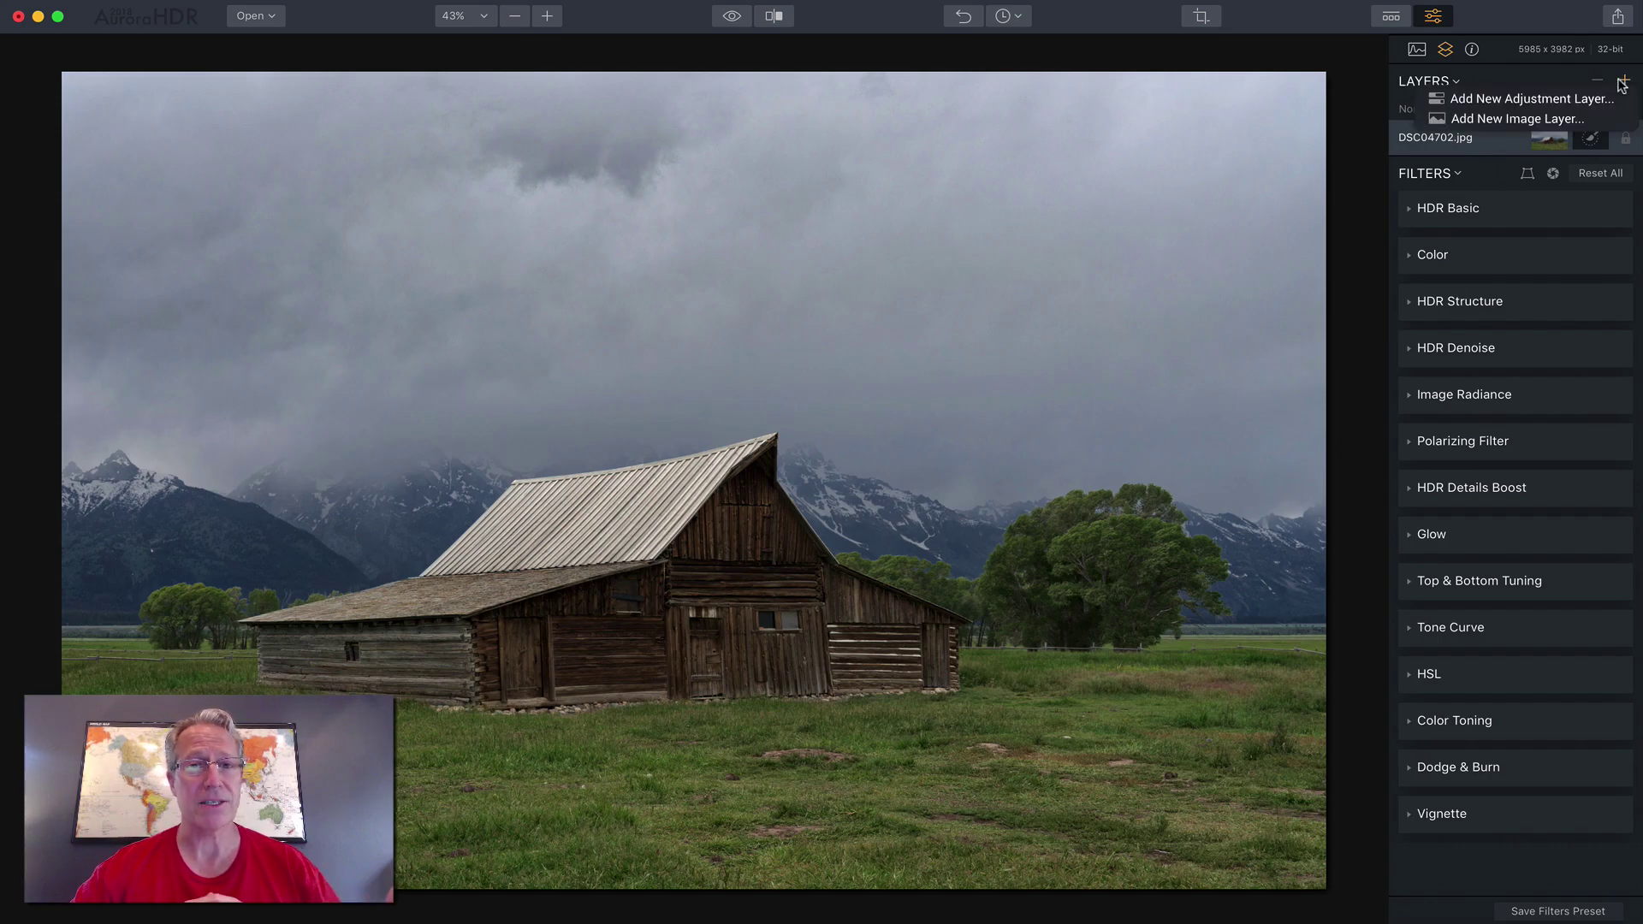
{"action": "left_click", "coordinate": [1566, 119]}
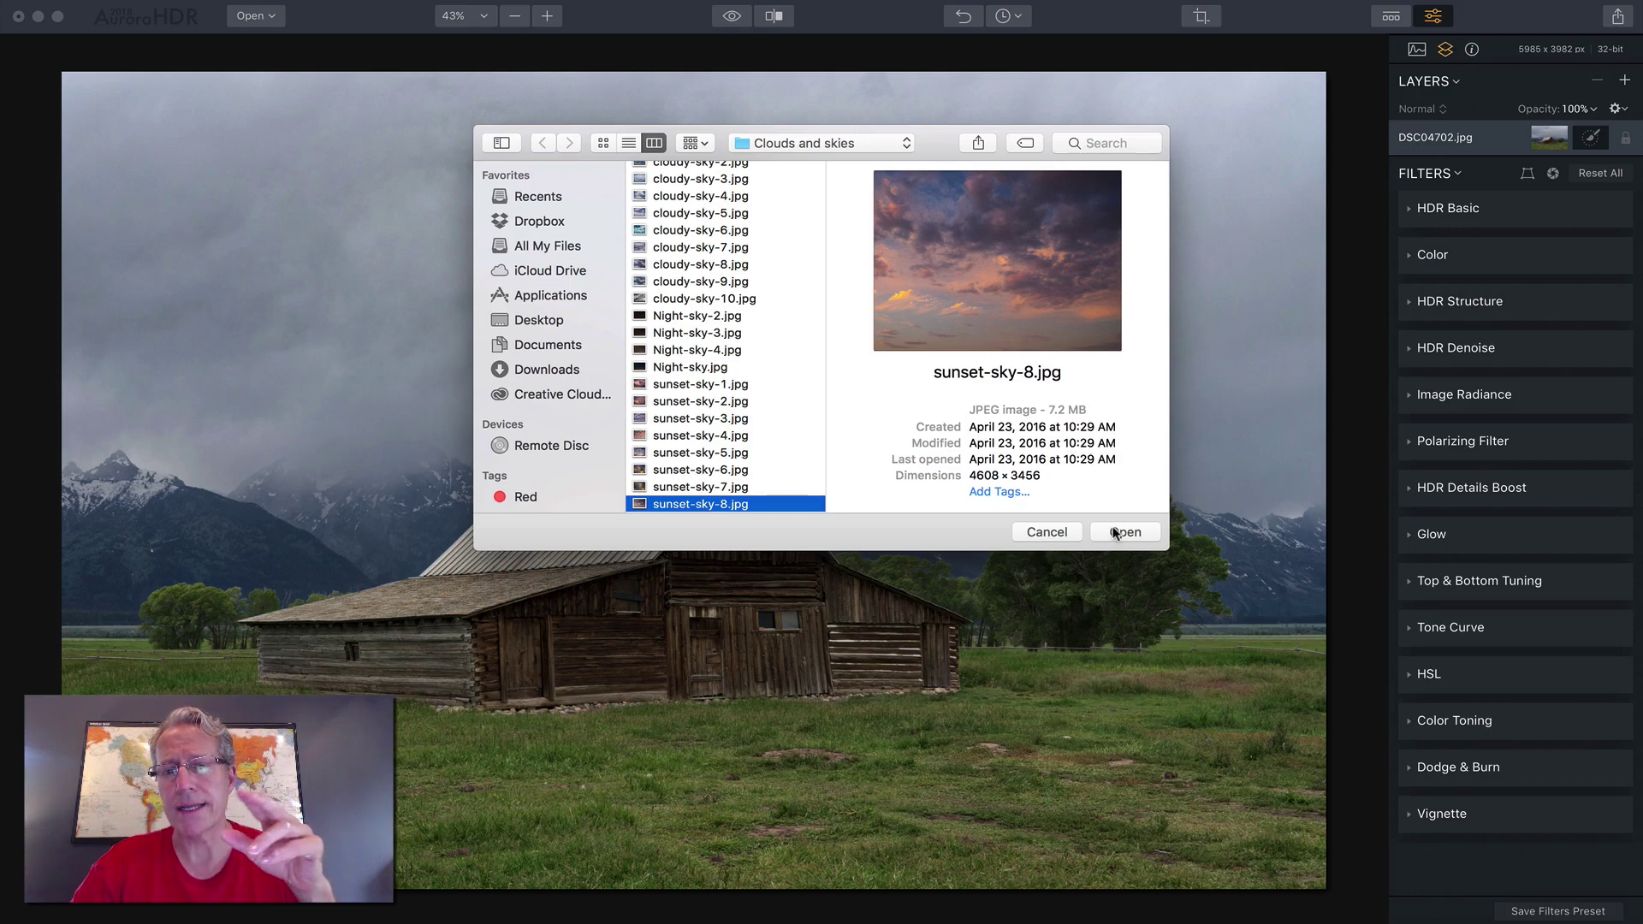
{"action": "left_click", "coordinate": [1040, 533]}
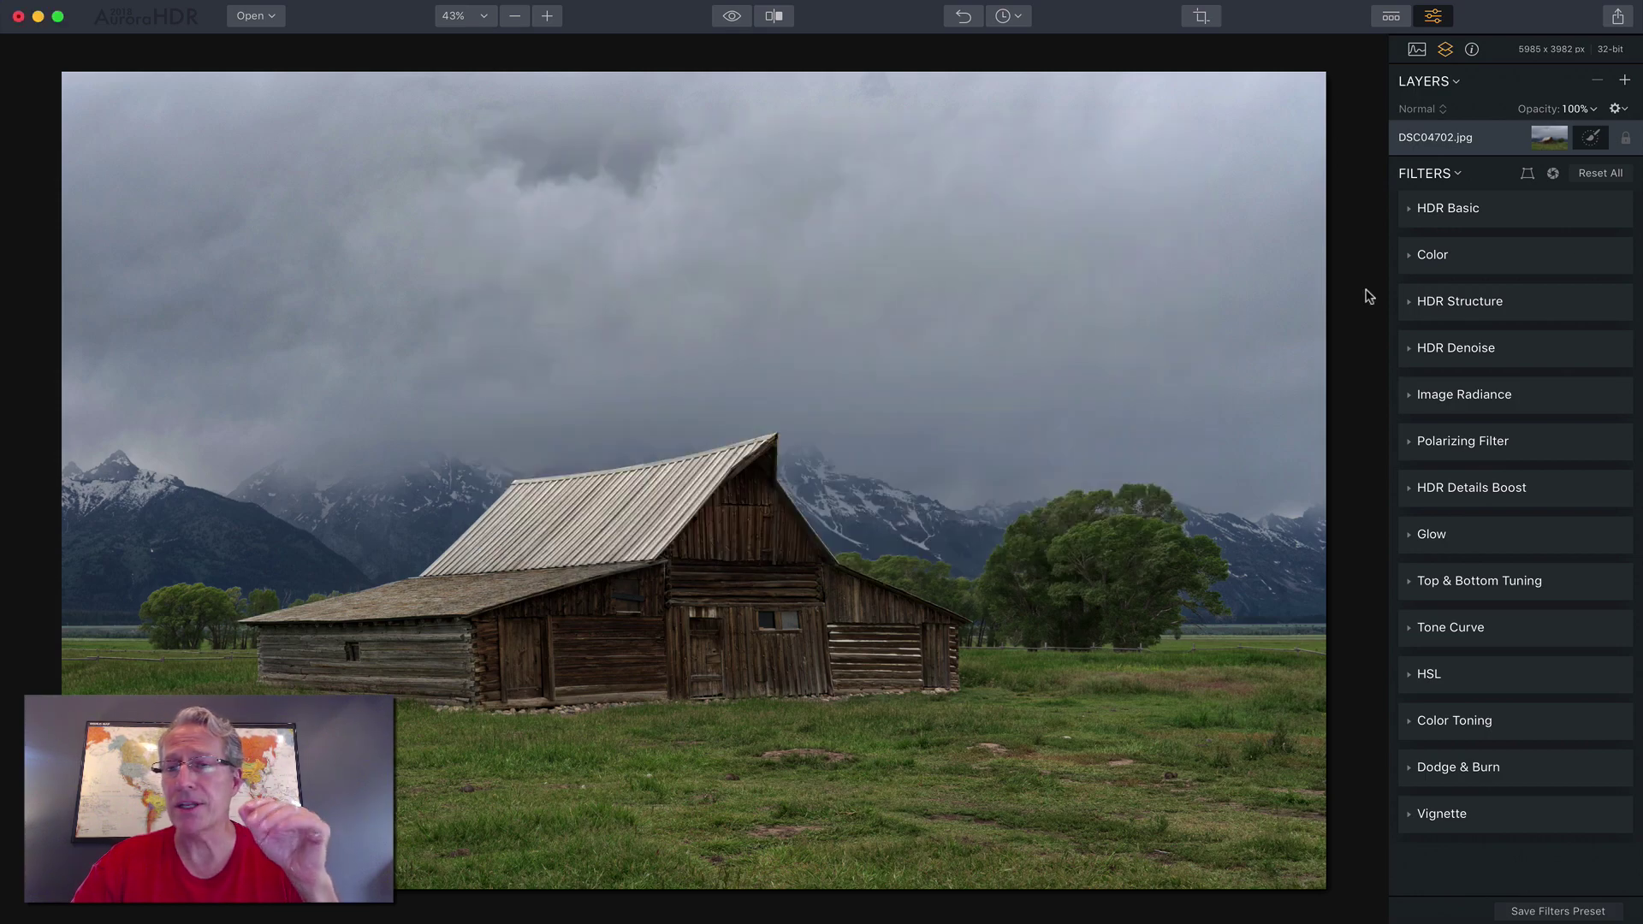
{"action": "left_click", "coordinate": [1625, 80]}
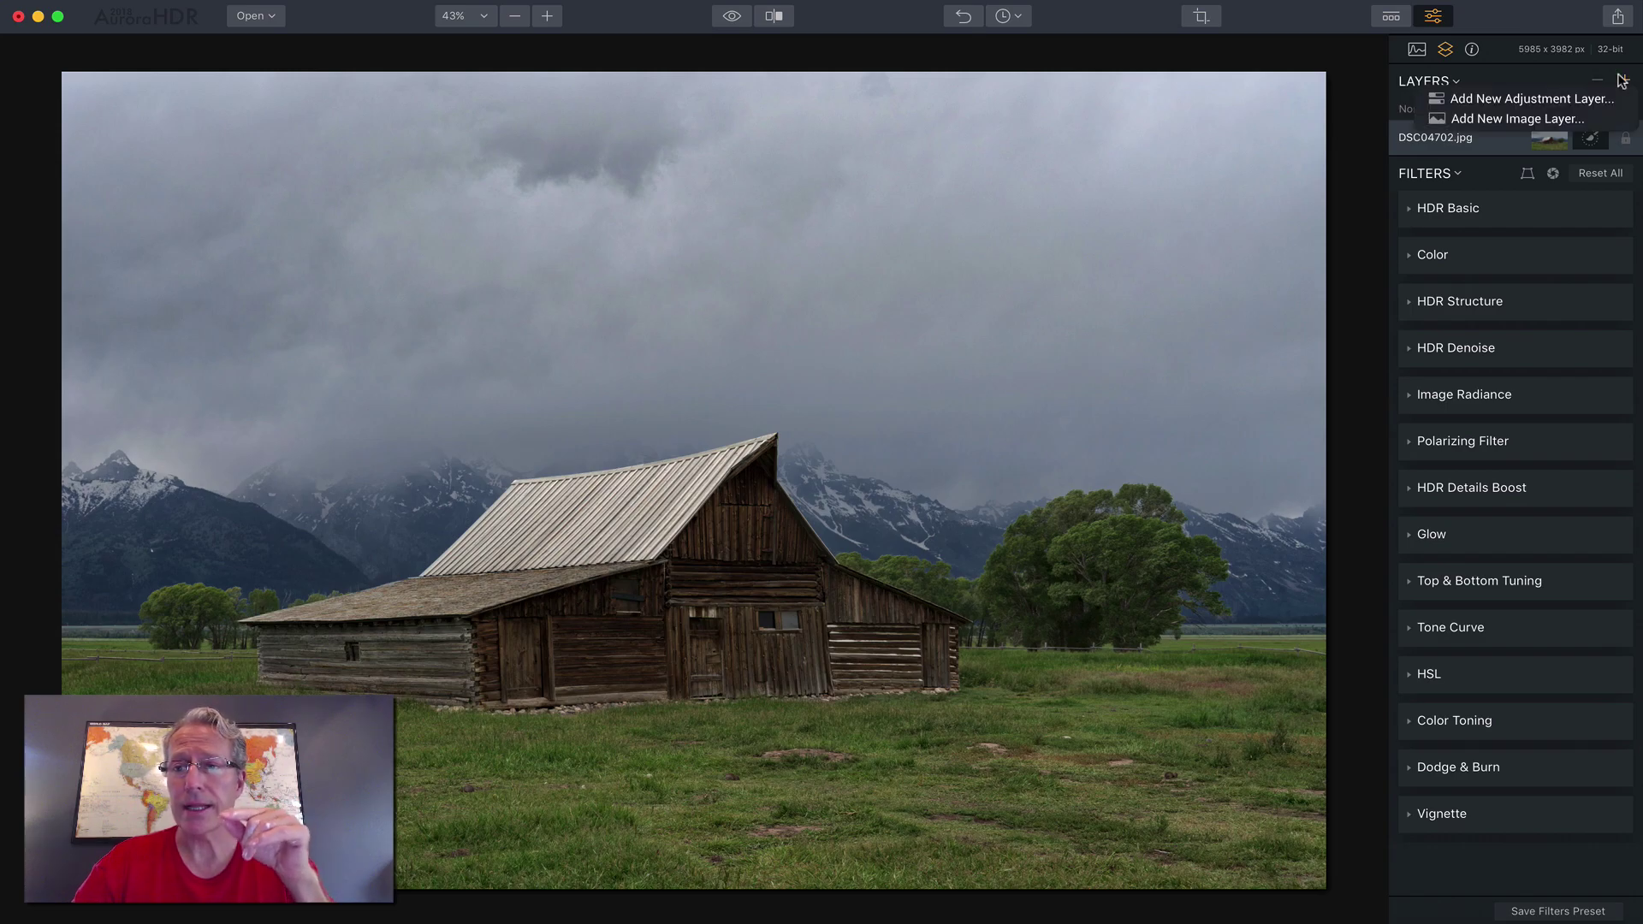
{"action": "left_click", "coordinate": [1539, 120]}
{"action": "left_click", "coordinate": [1116, 534]}
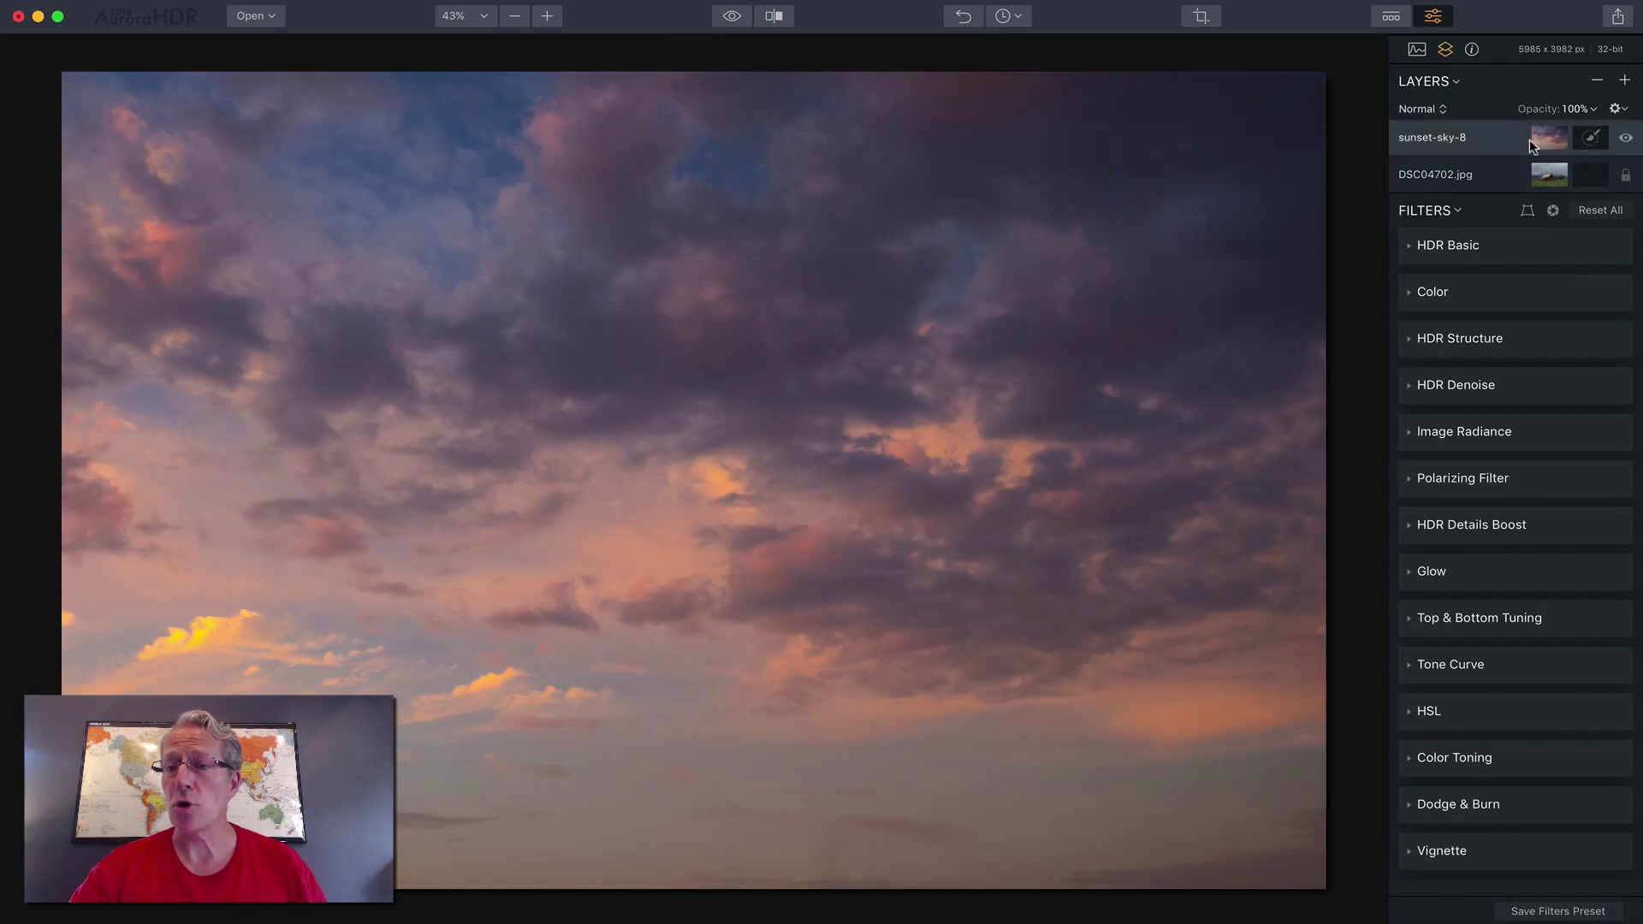
Set the sunset-sky-8 layer's opacity to 47% so the barn shows through
{"action": "left_click", "coordinate": [1577, 109]}
{"action": "left_click_drag", "start_coordinate": [1598, 130], "coordinate": [1564, 132]}
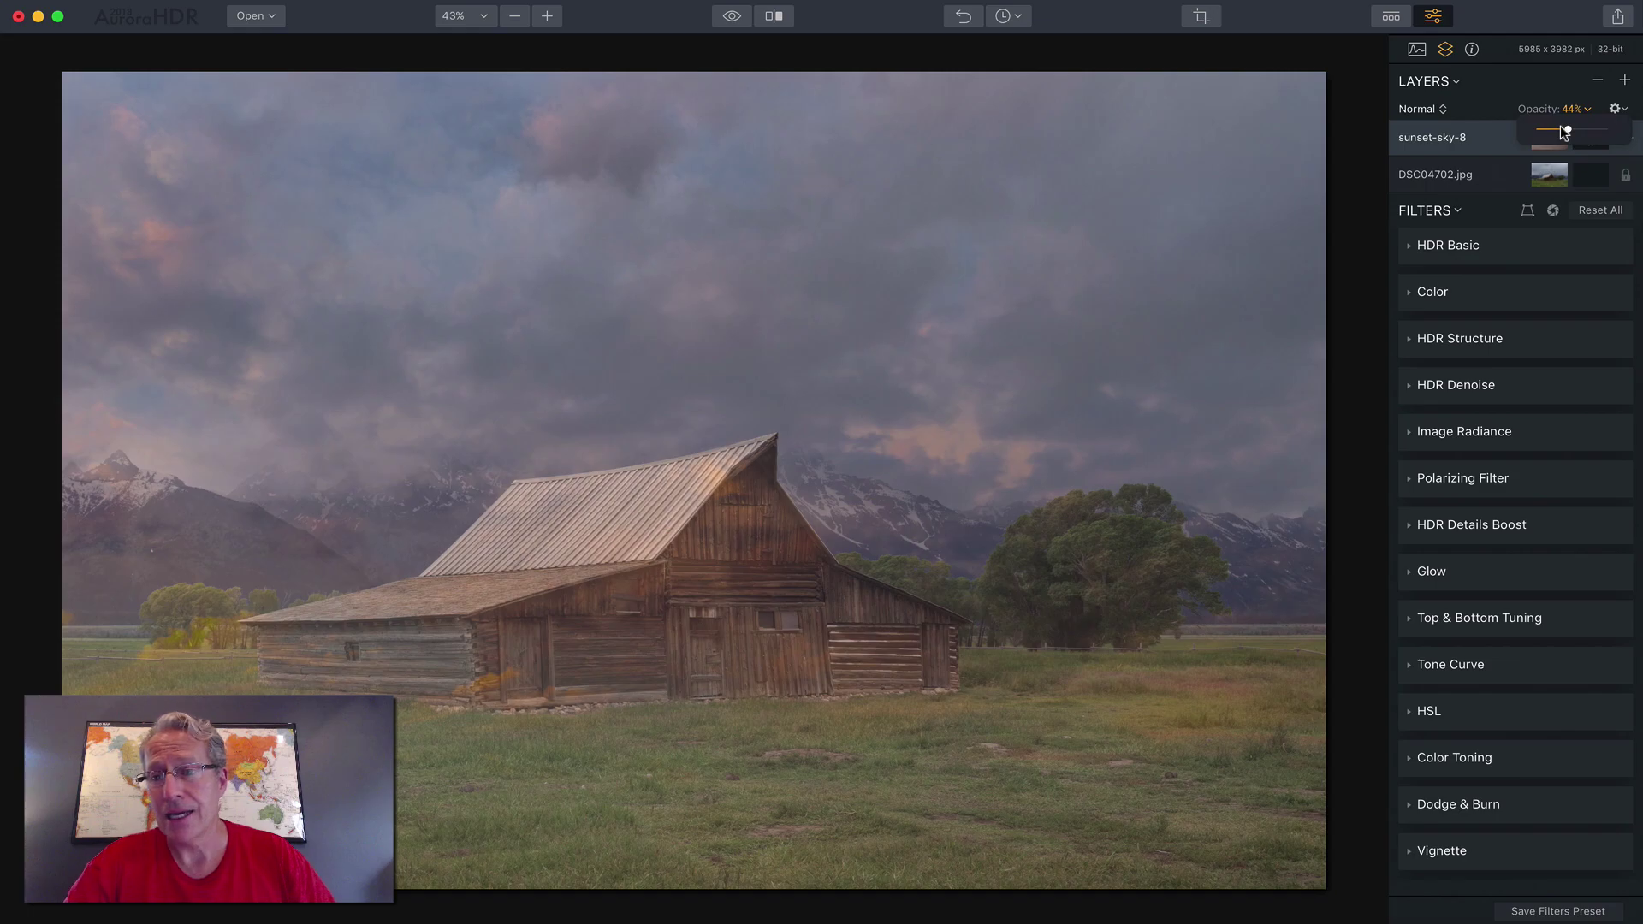
{"action": "left_click_drag", "start_coordinate": [1562, 132], "coordinate": [1566, 132]}
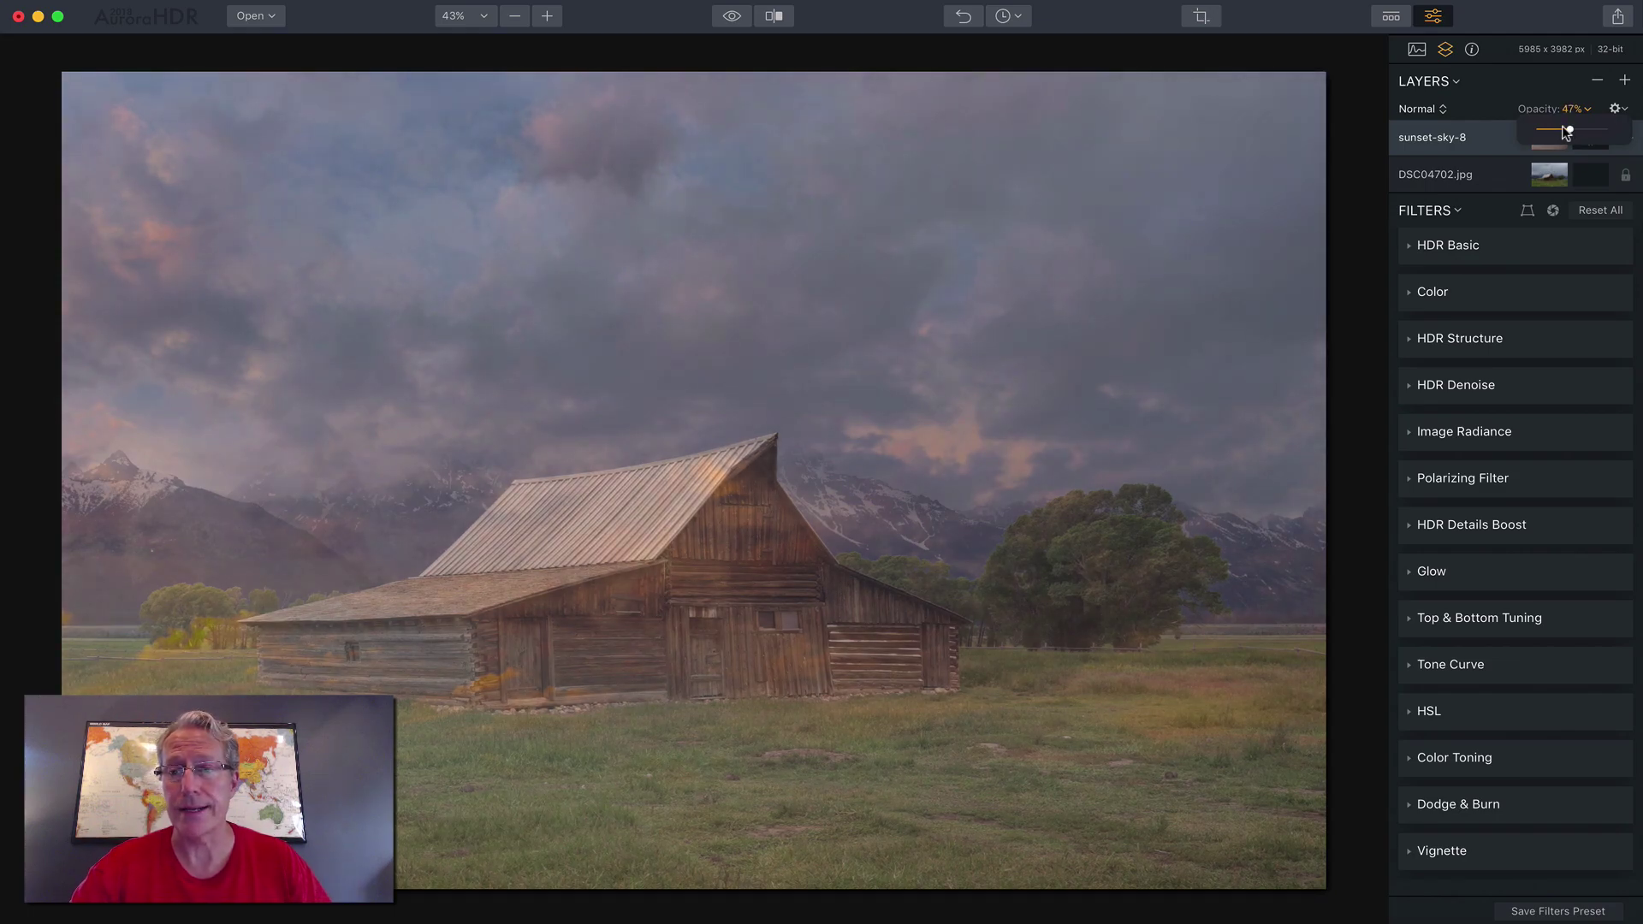
{"action": "left_click", "coordinate": [1559, 109]}
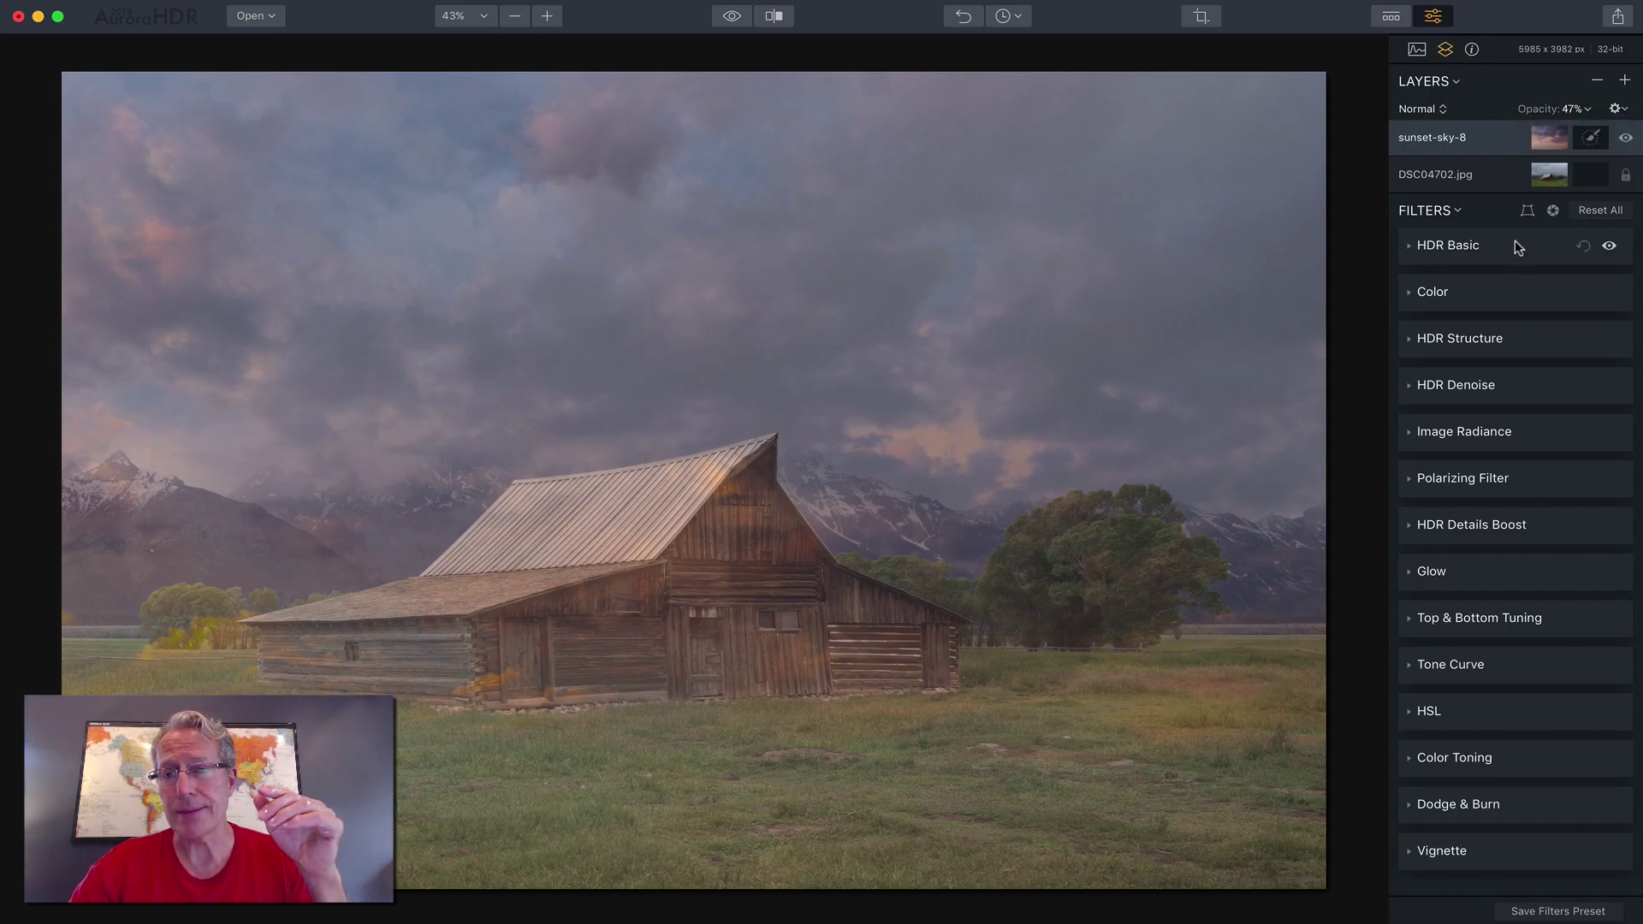
Transform the sky layer with a Y Offset of 44 and apply it
{"action": "left_click", "coordinate": [1521, 211]}
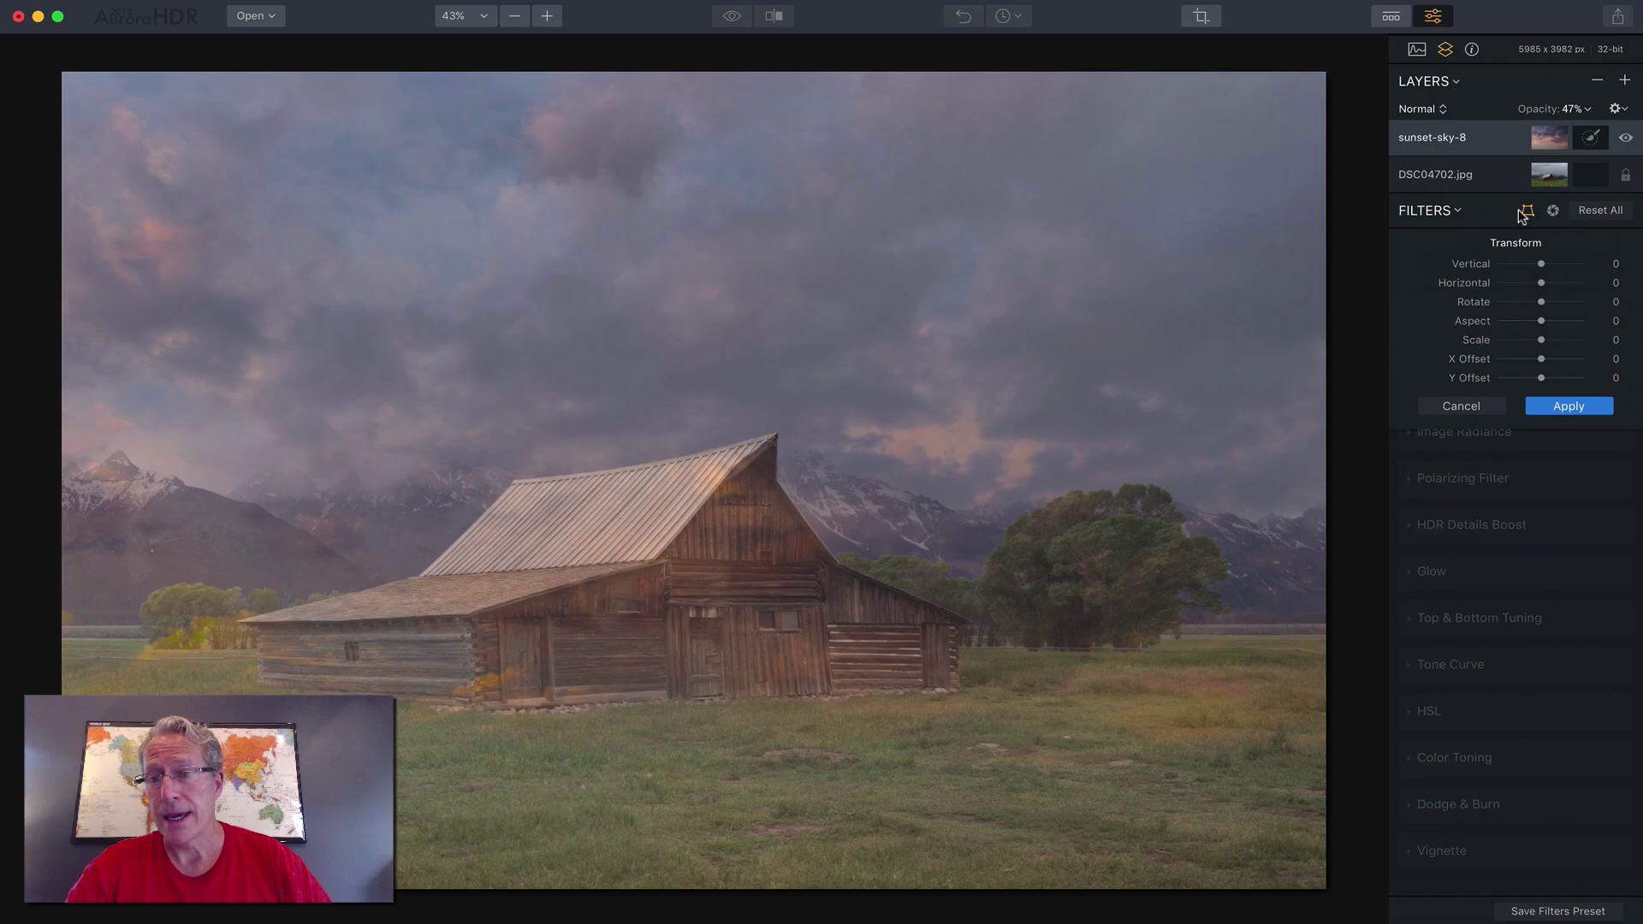
{"action": "left_click_drag", "start_coordinate": [1537, 380], "coordinate": [1555, 381]}
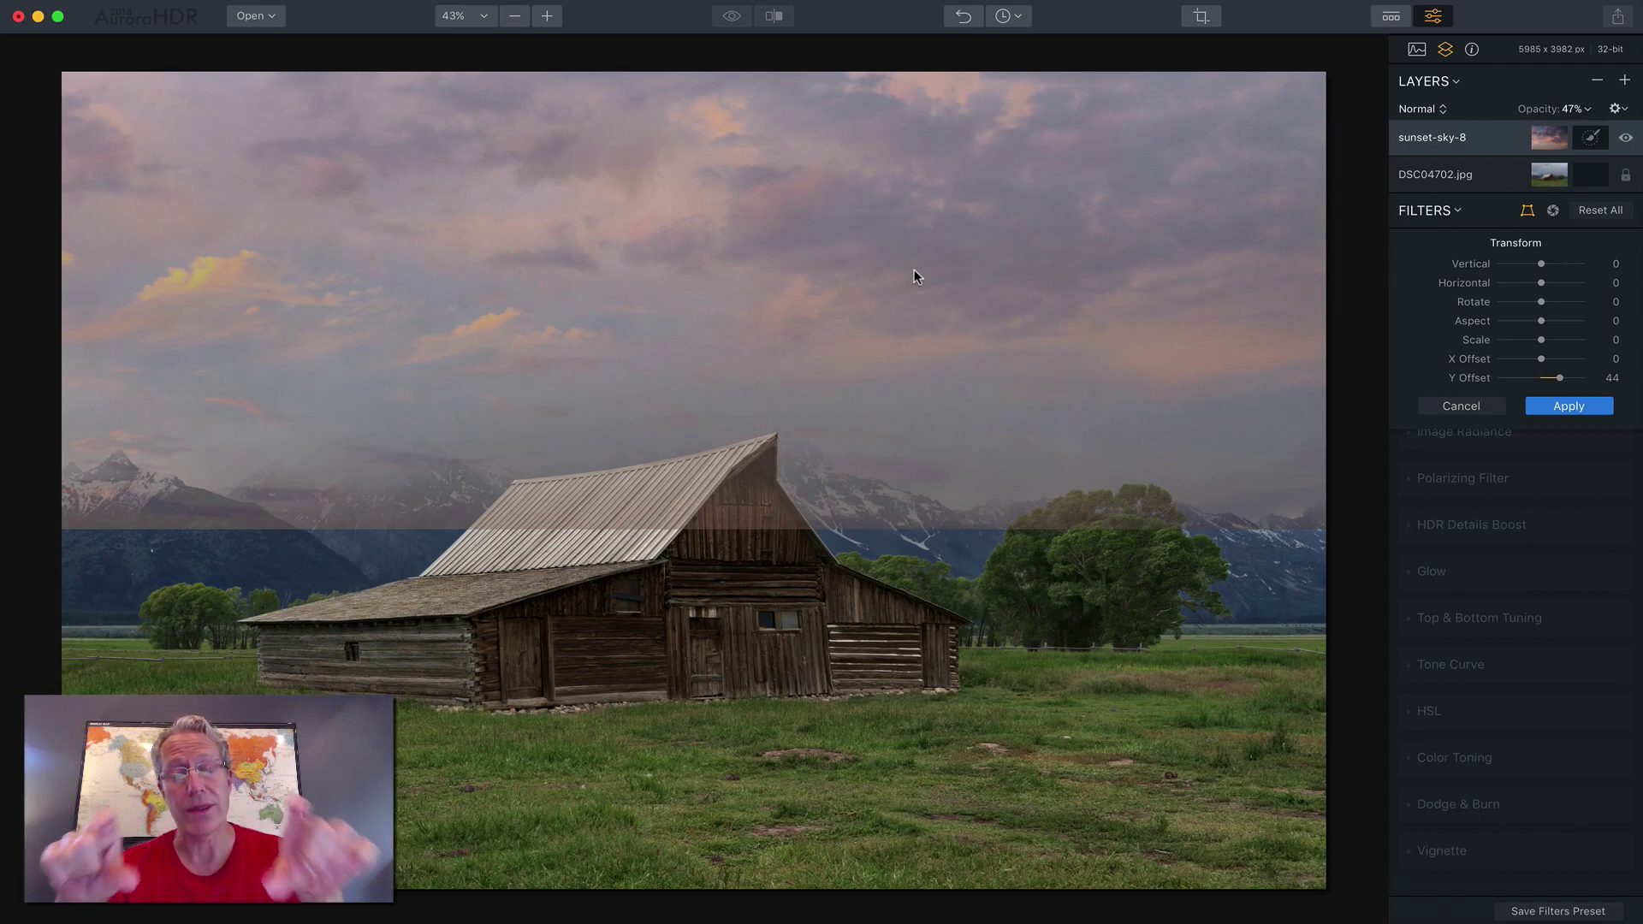
{"action": "left_click", "coordinate": [1473, 406]}
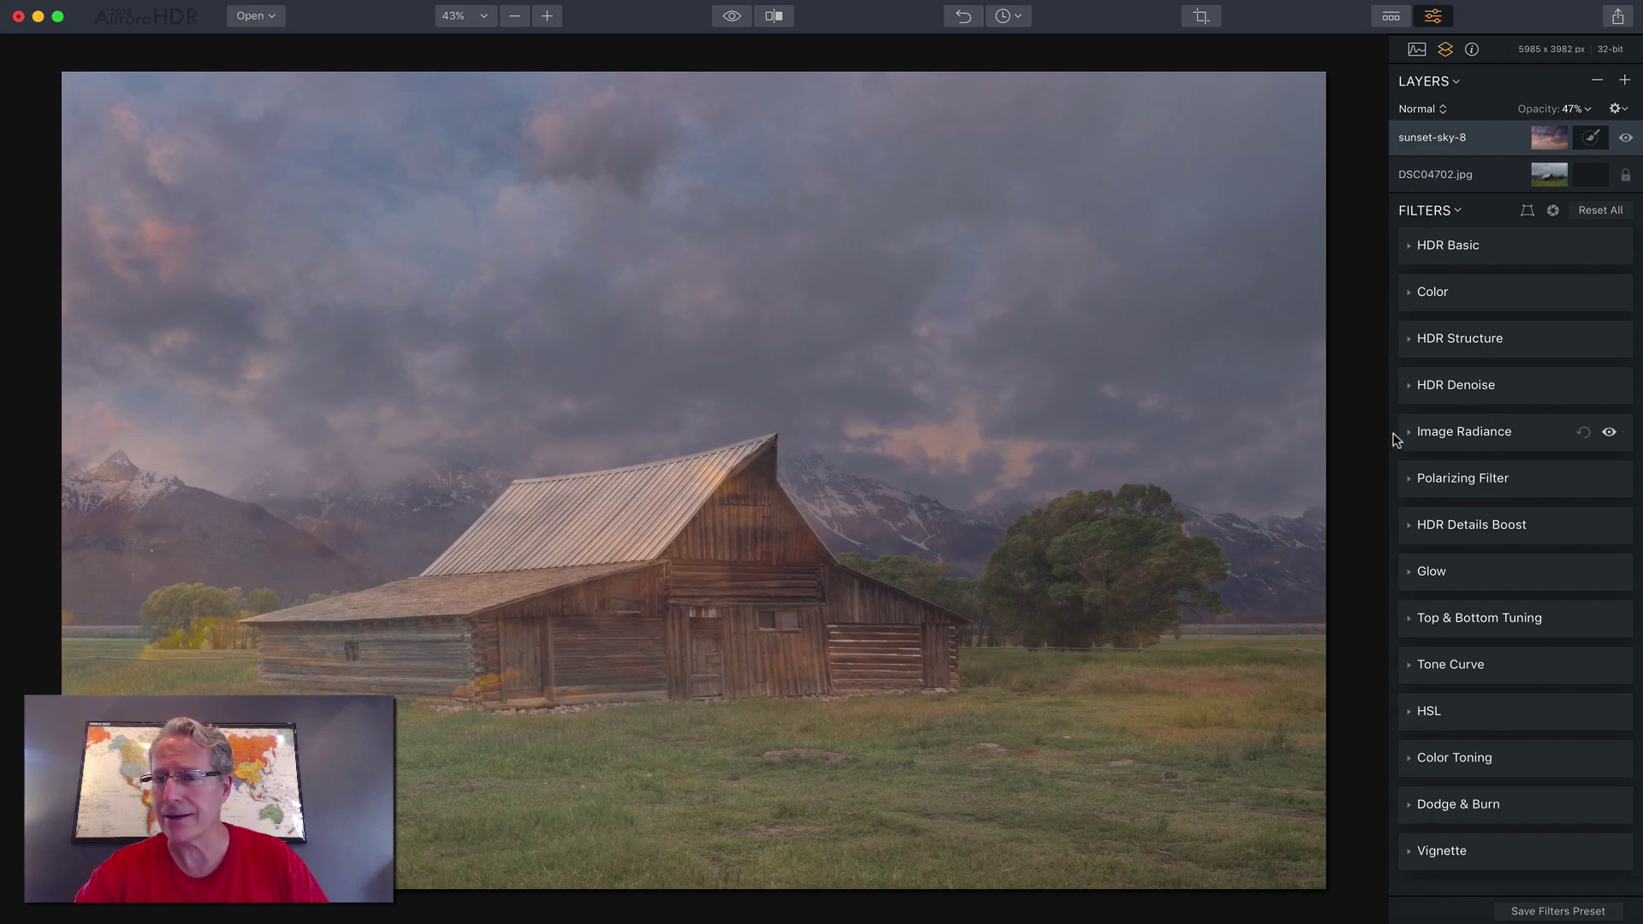
{"action": "left_click", "coordinate": [1527, 210]}
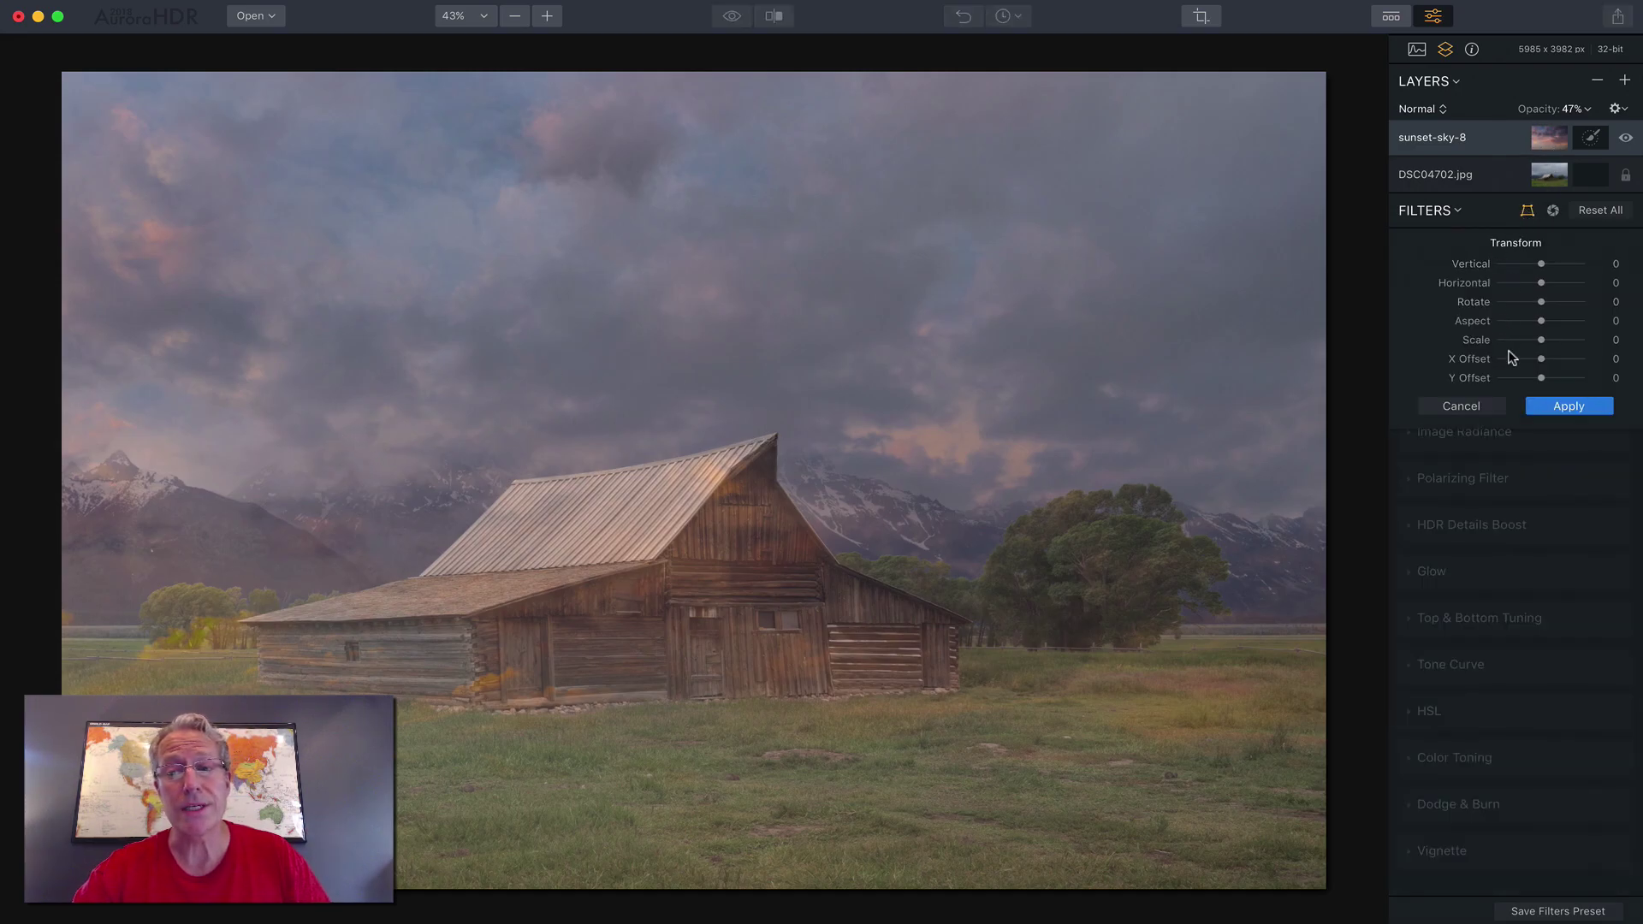
{"action": "left_click_drag", "start_coordinate": [1538, 379], "coordinate": [1555, 380]}
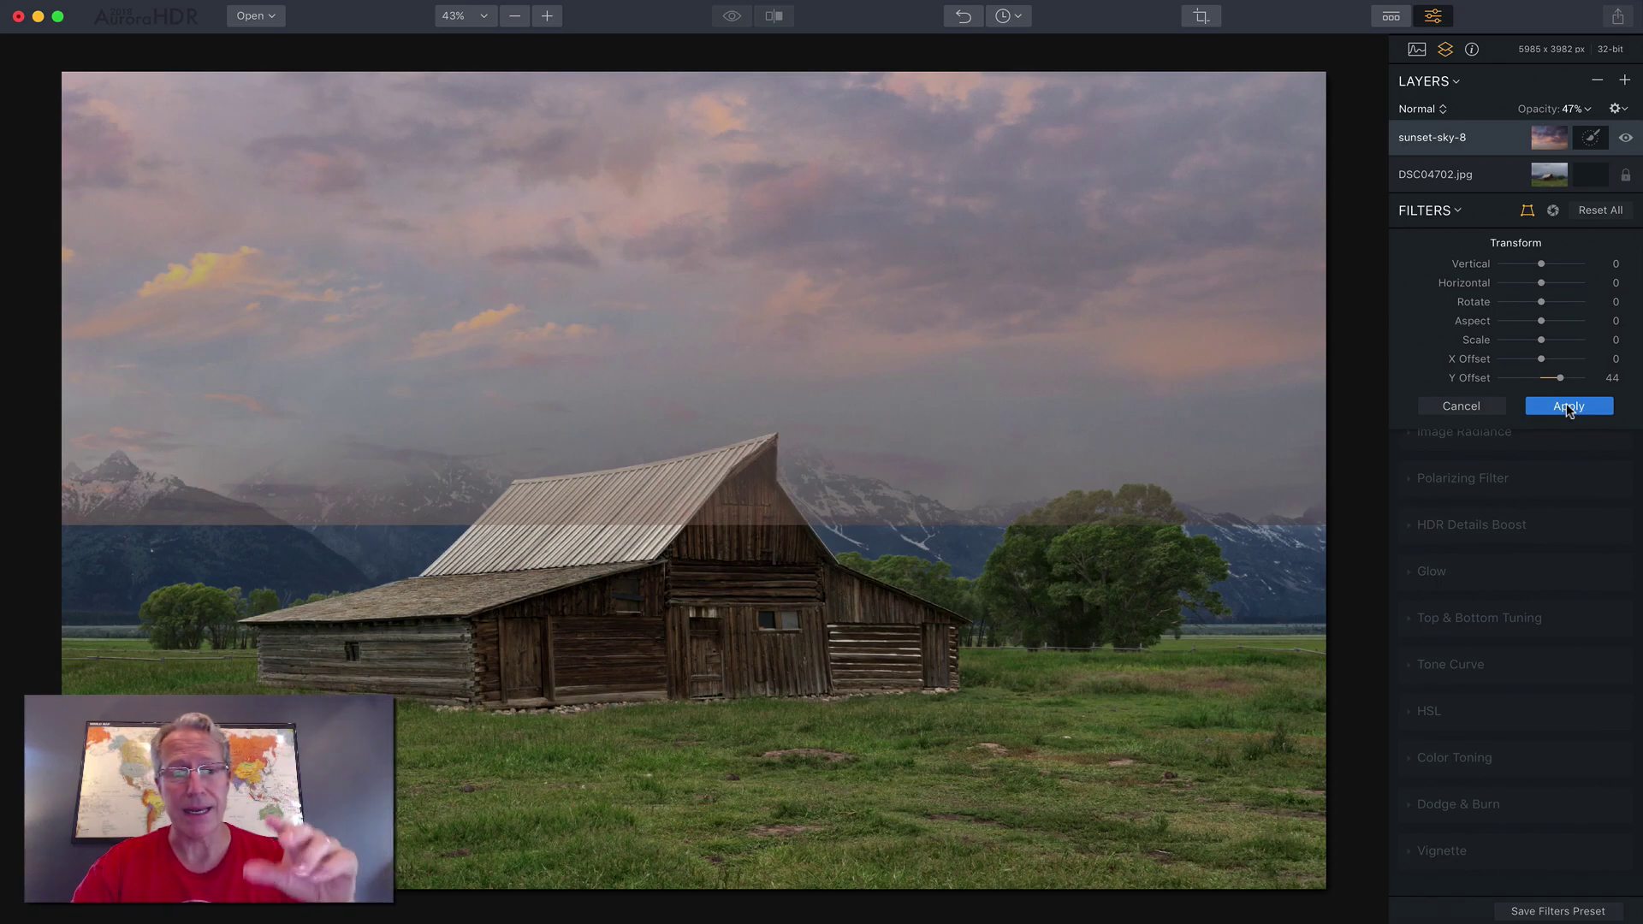
{"action": "left_click", "coordinate": [1569, 408]}
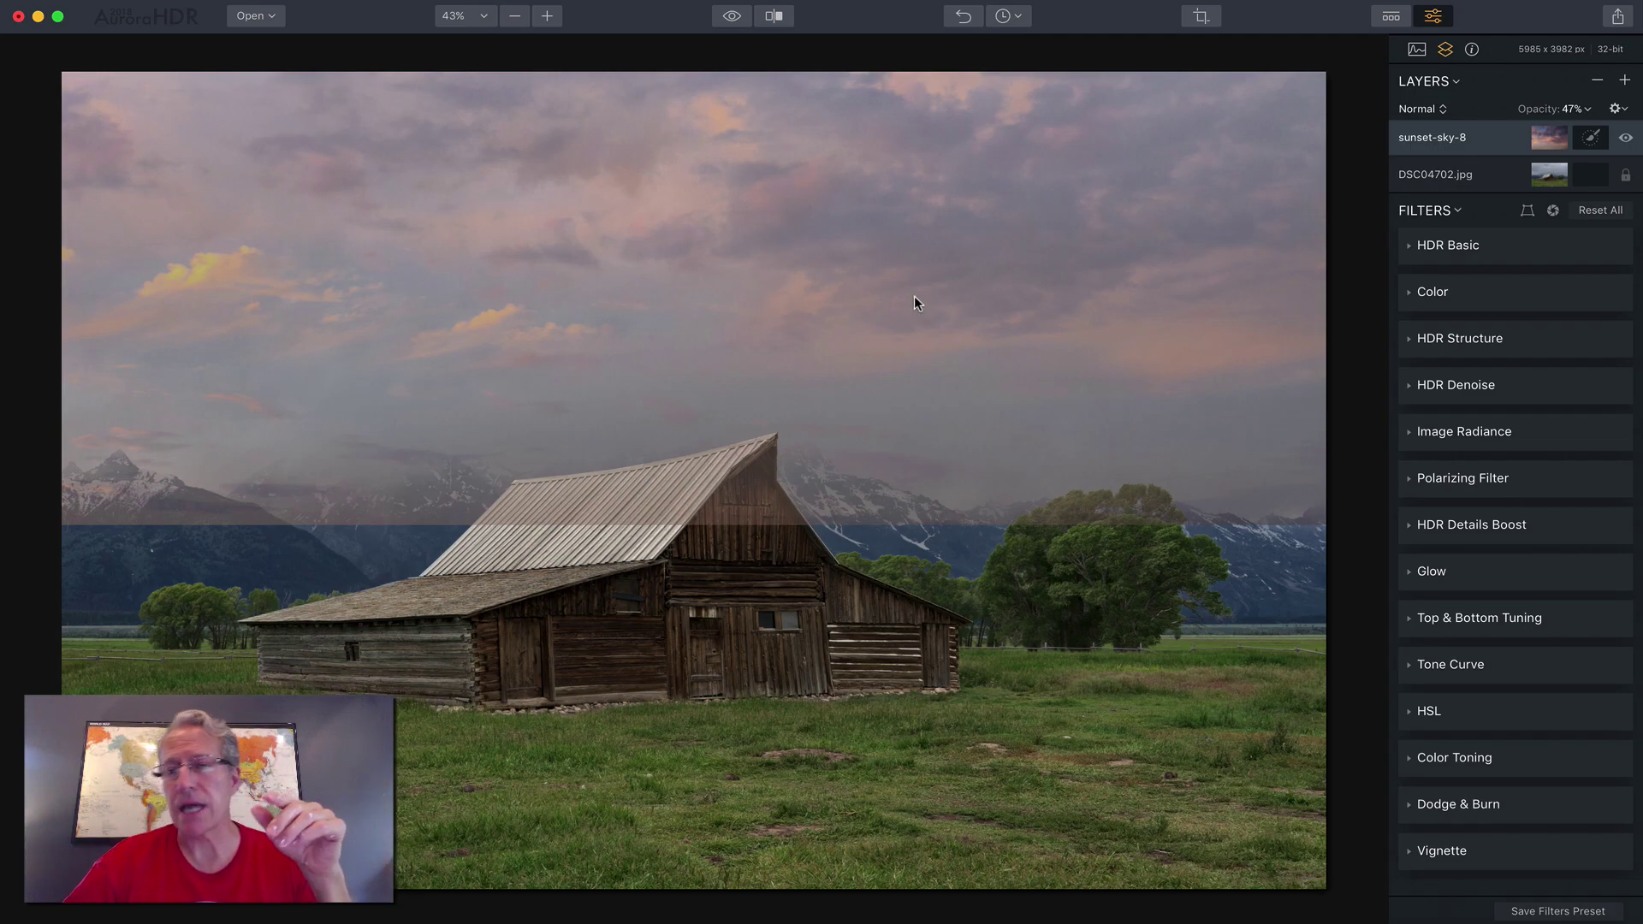
{"action": "left_click", "coordinate": [1588, 140]}
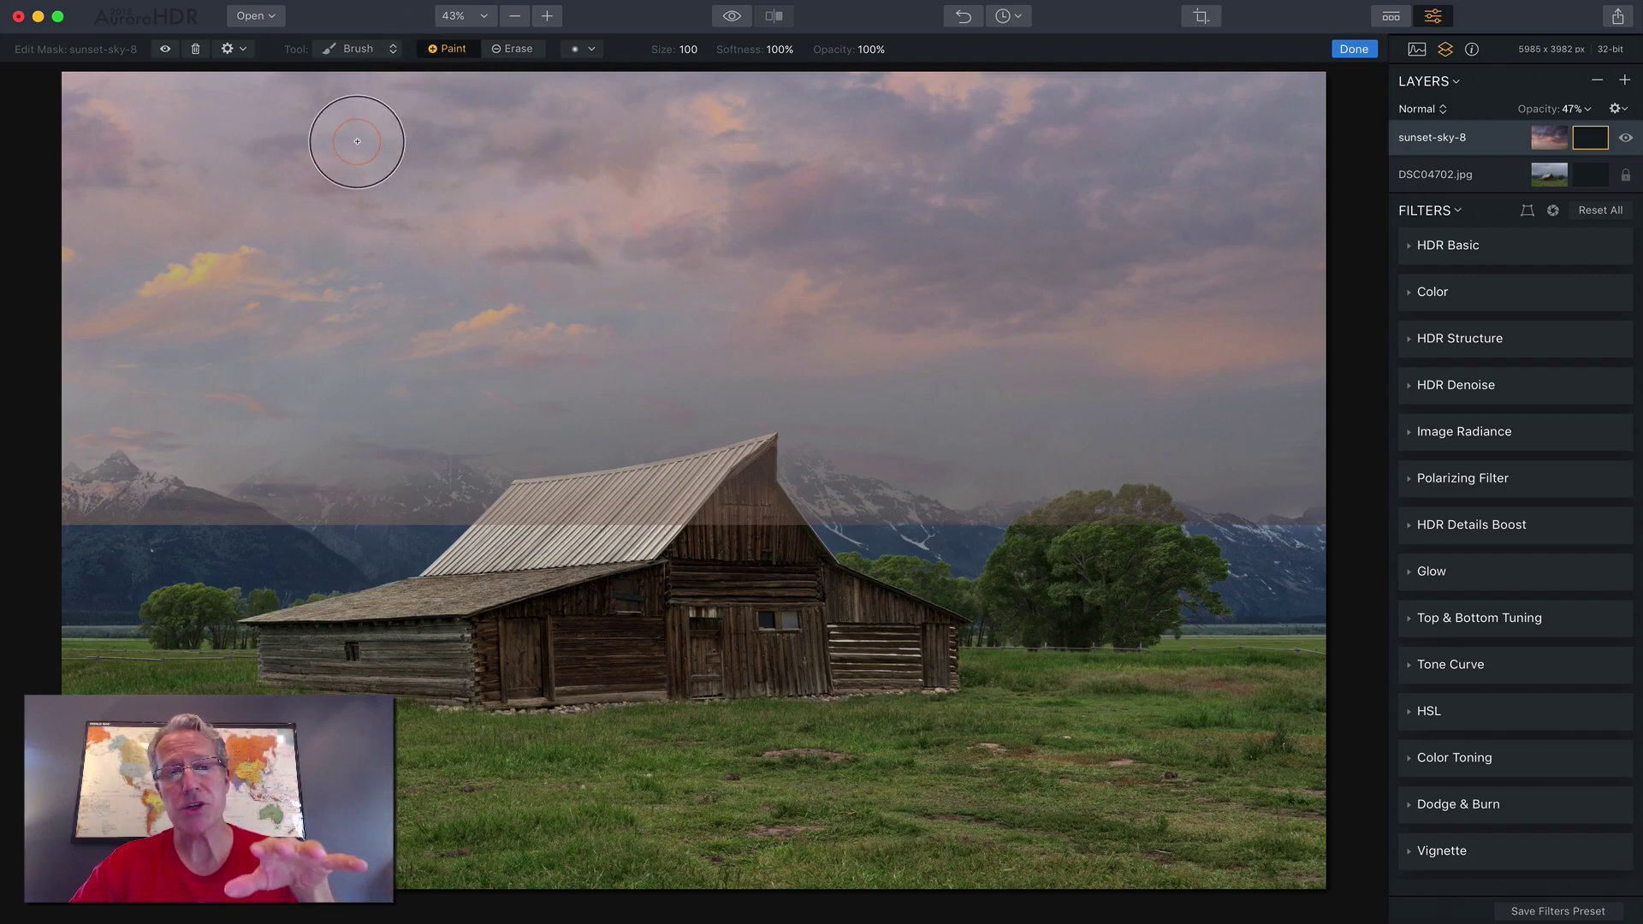
{"action": "left_click", "coordinate": [347, 49]}
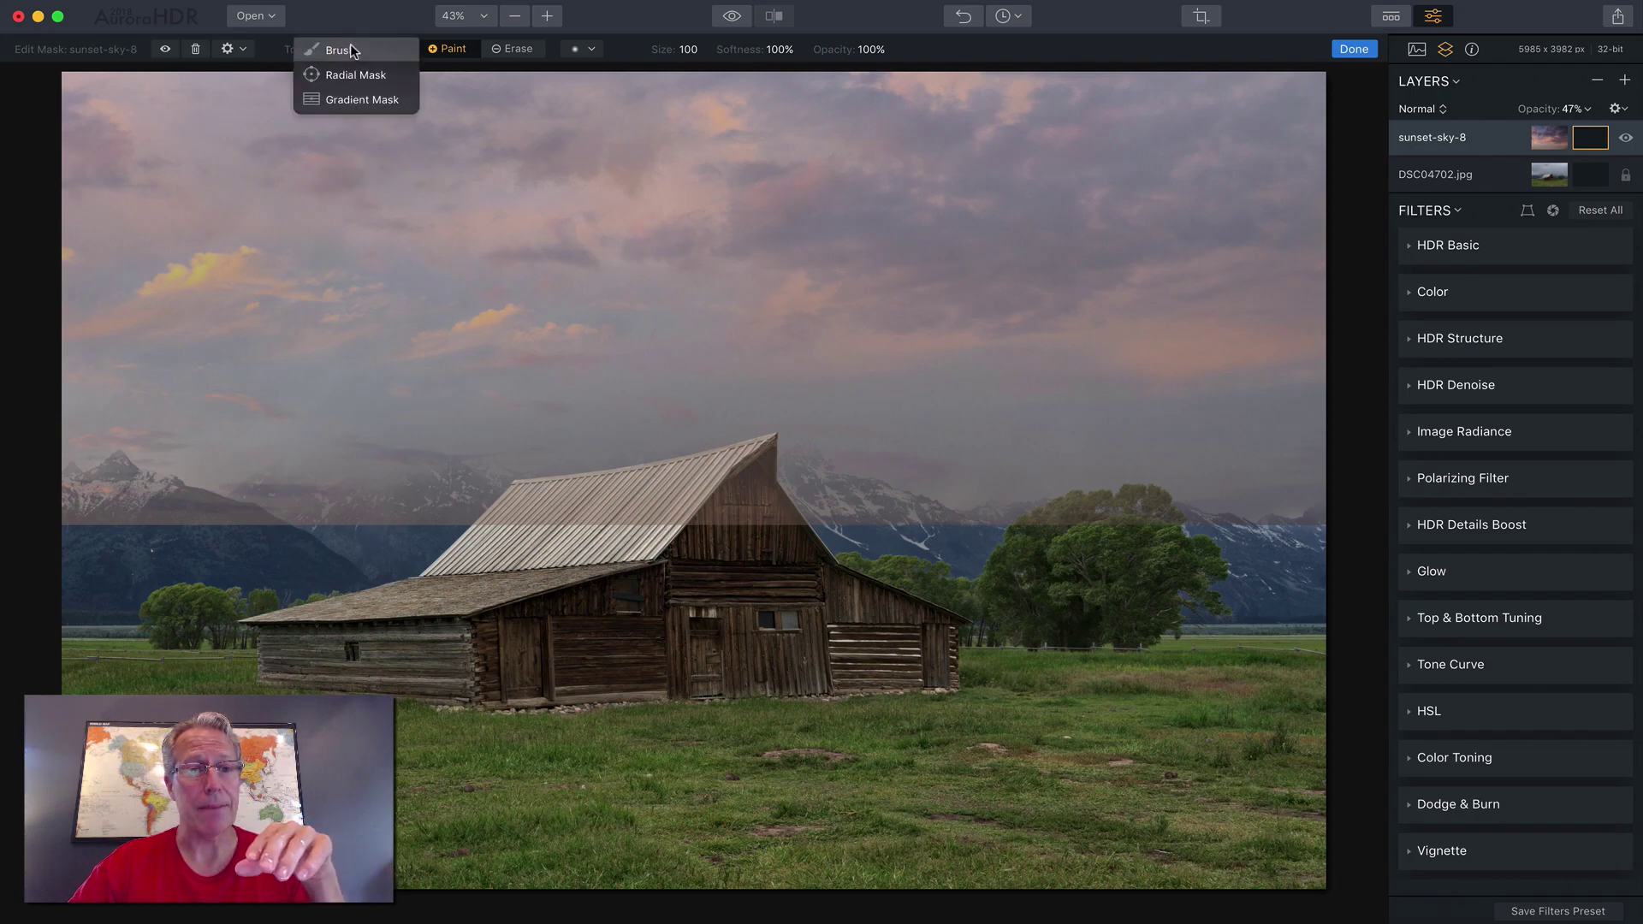
{"action": "left_click", "coordinate": [353, 51]}
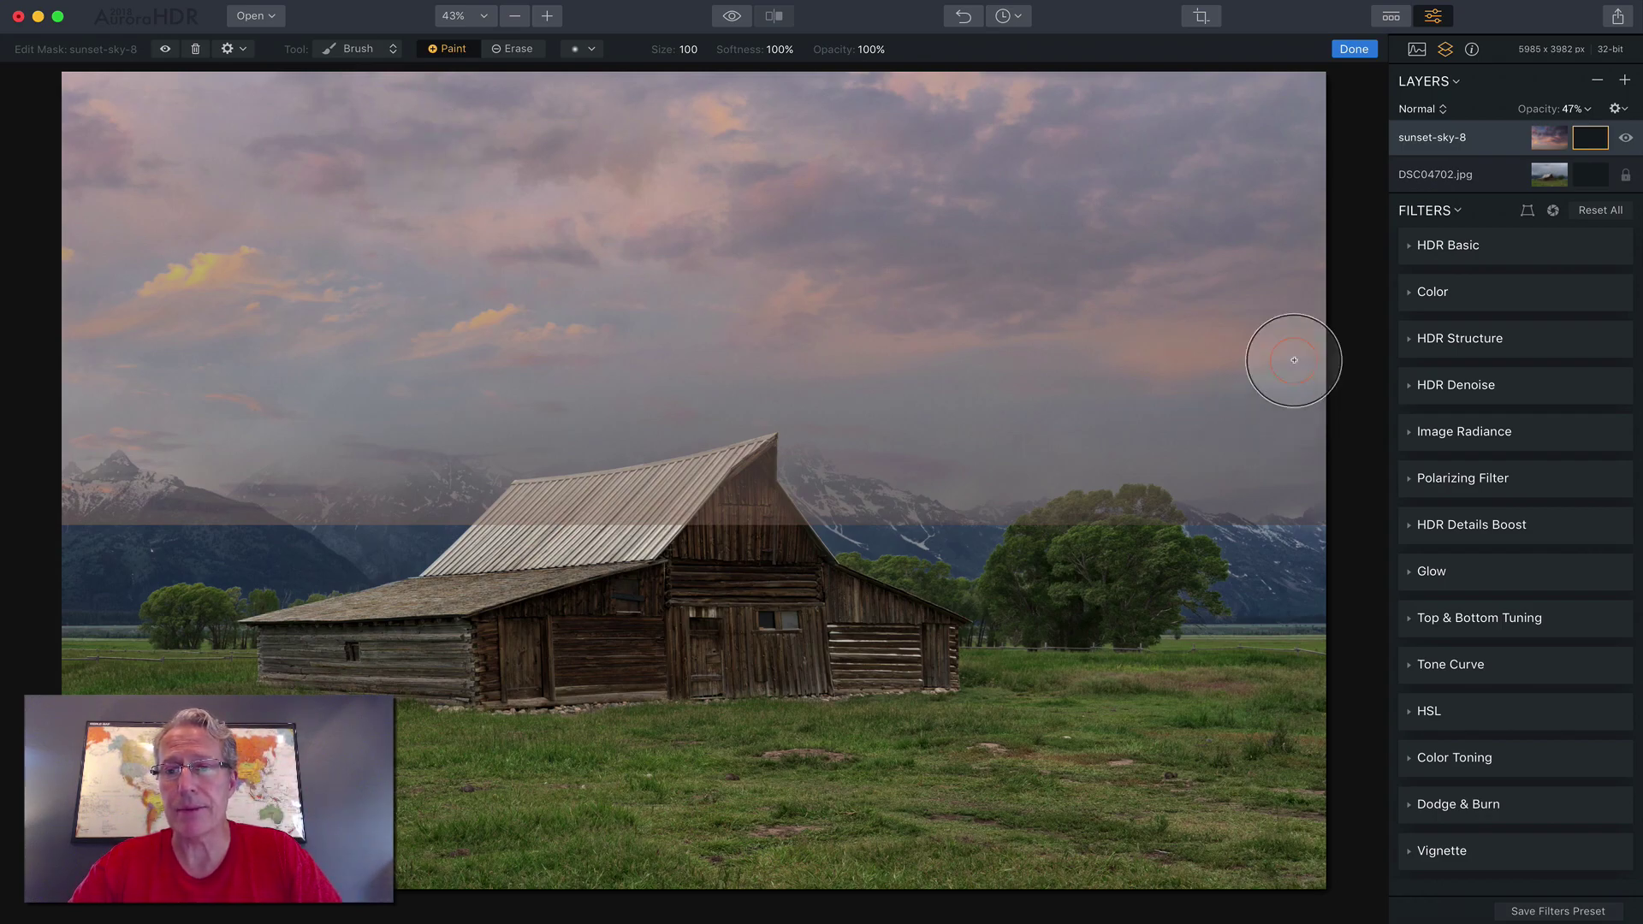
Finish the mask edit, then create a luminosity mask on the sunset-sky-8 layer
{"action": "left_click", "coordinate": [1340, 50]}
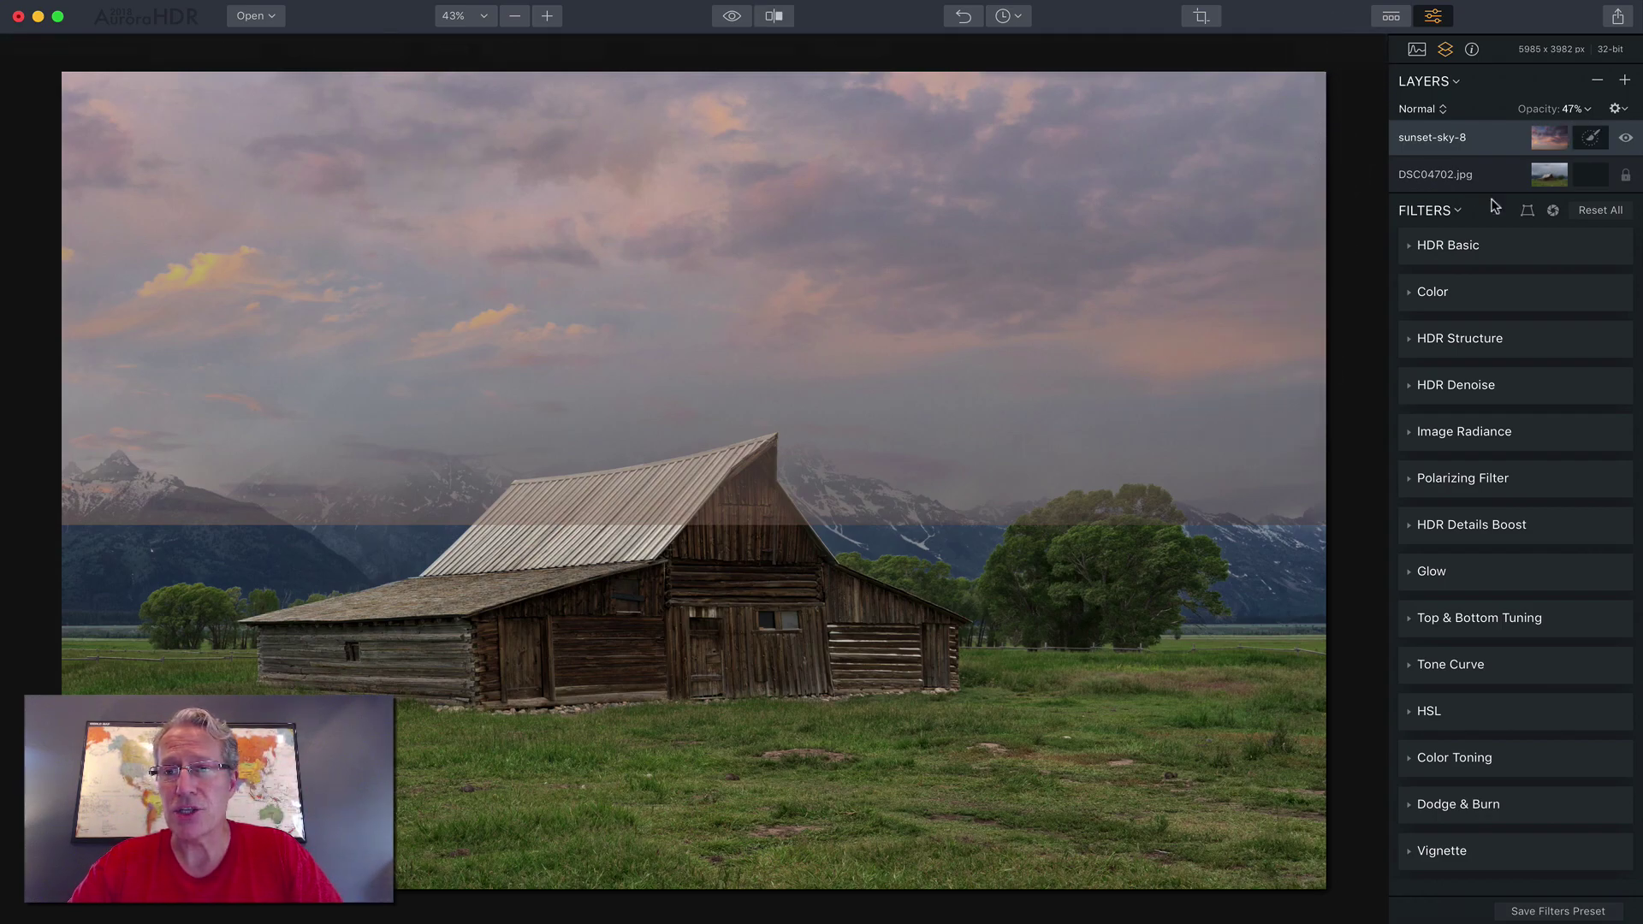
{"action": "left_click", "coordinate": [1615, 109]}
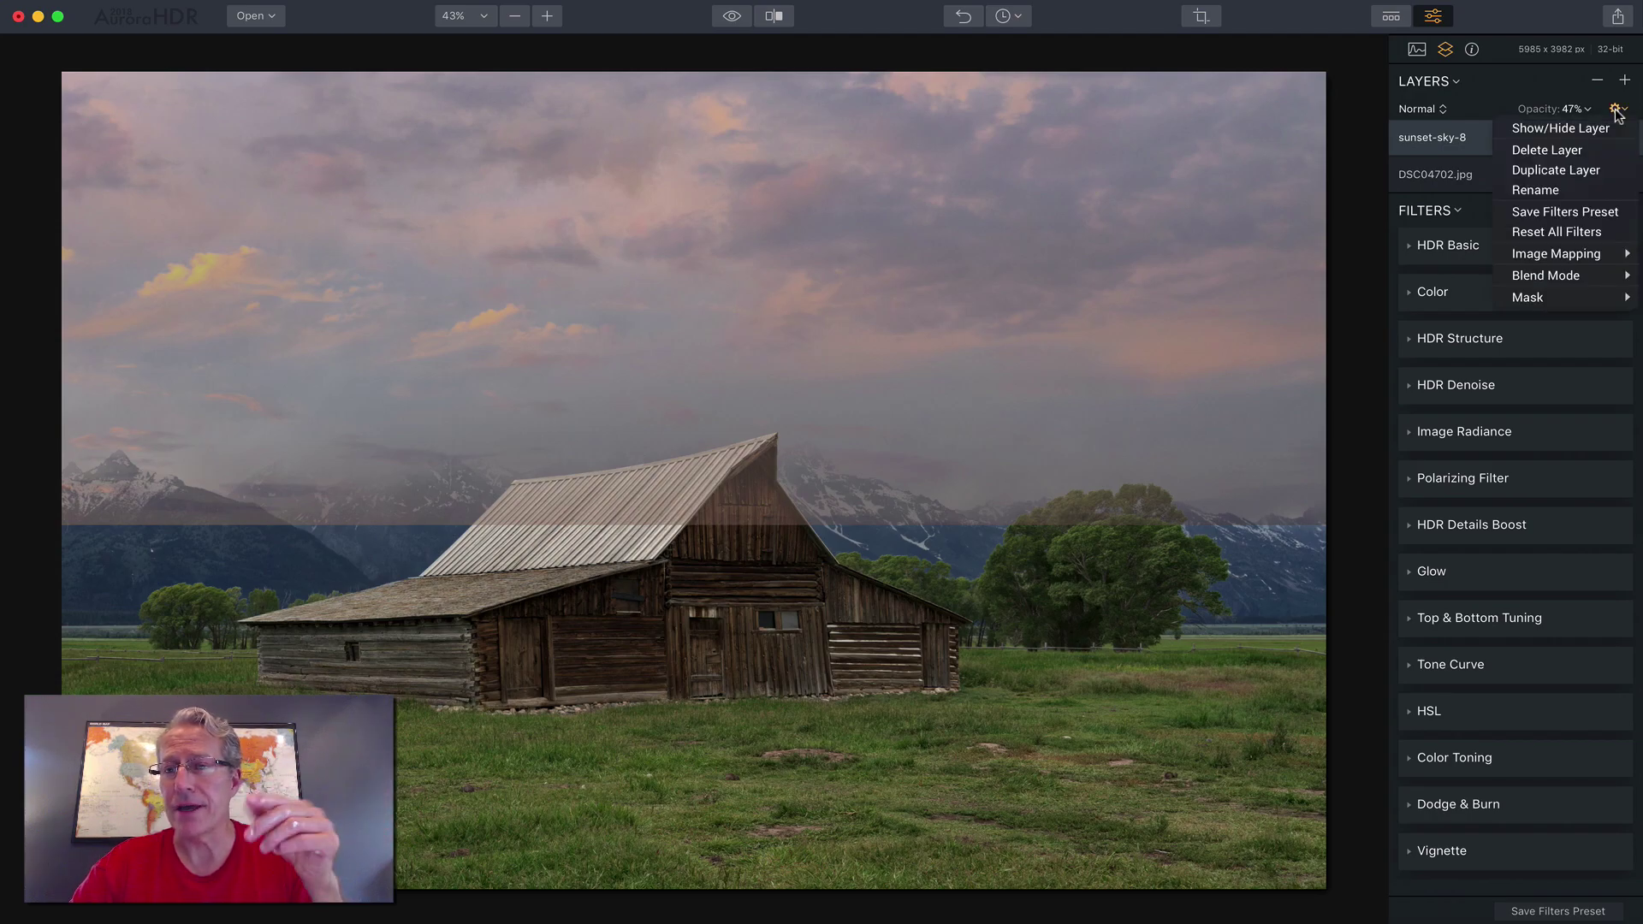
{"action": "left_click", "coordinate": [1477, 138]}
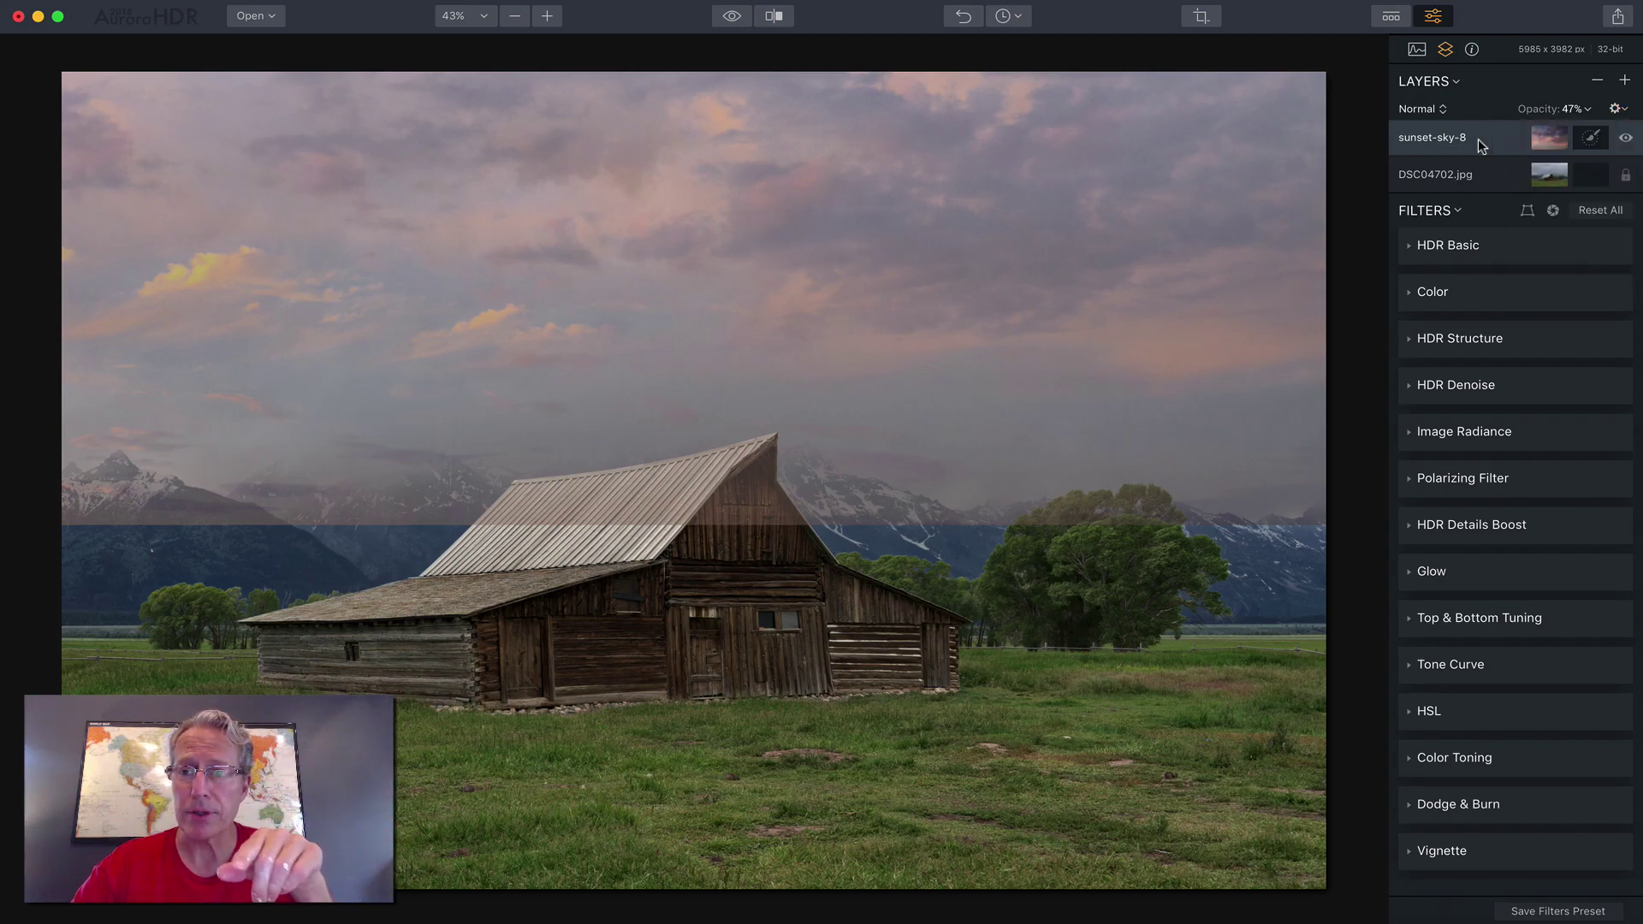
{"action": "left_click", "coordinate": [1615, 109]}
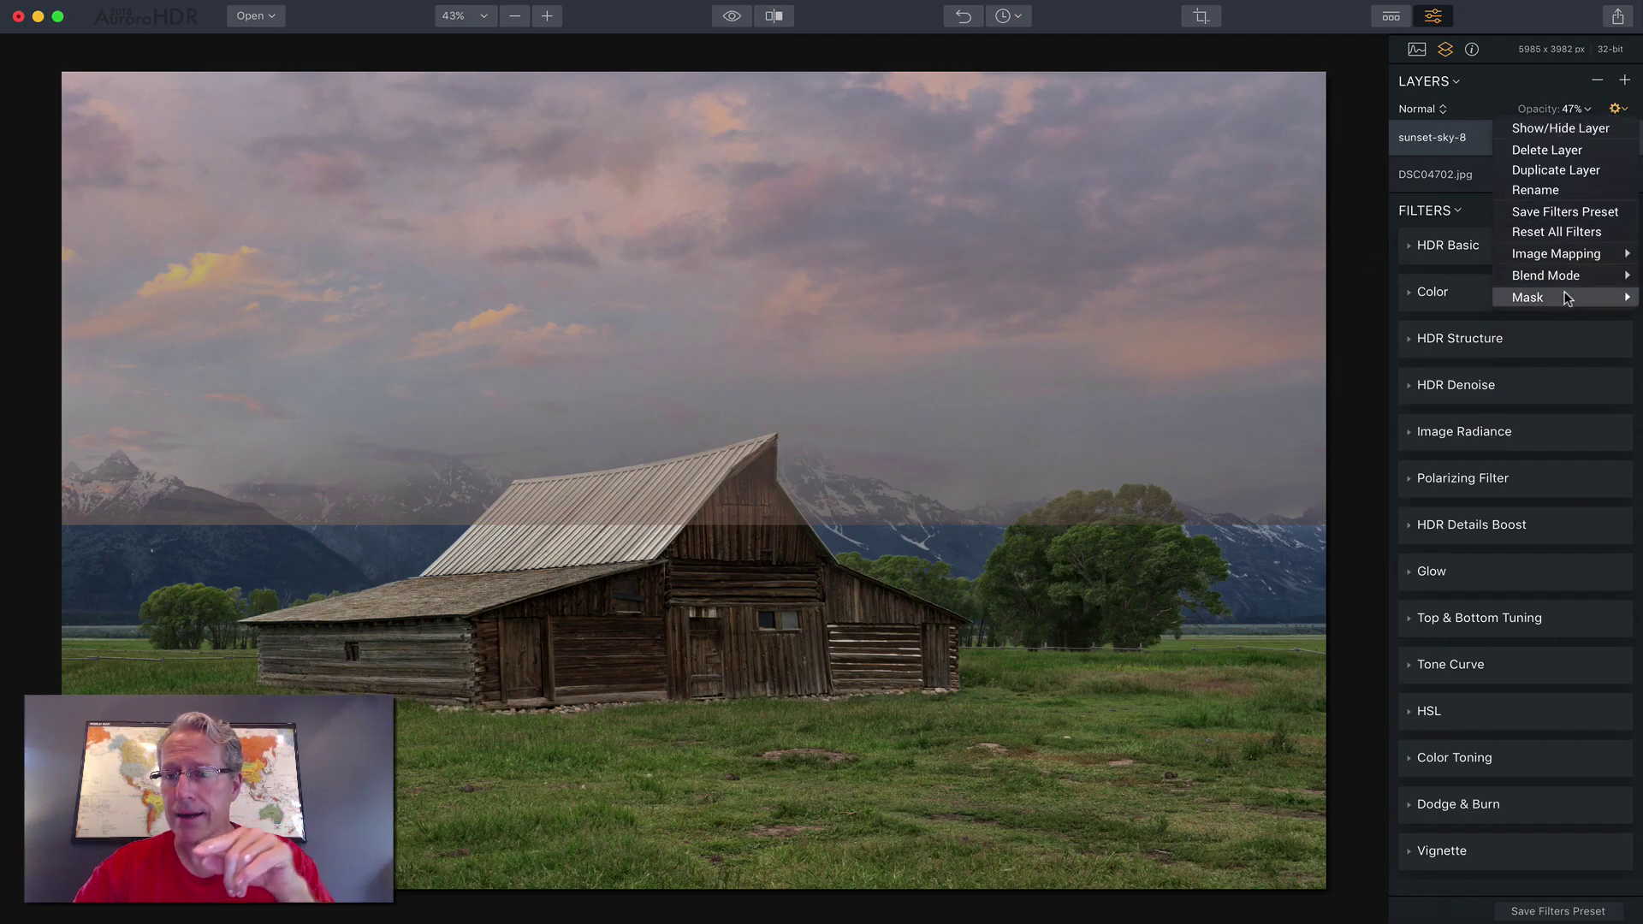
{"action": "mouse_move", "coordinate": [1532, 297]}
{"action": "left_click", "coordinate": [1415, 336]}
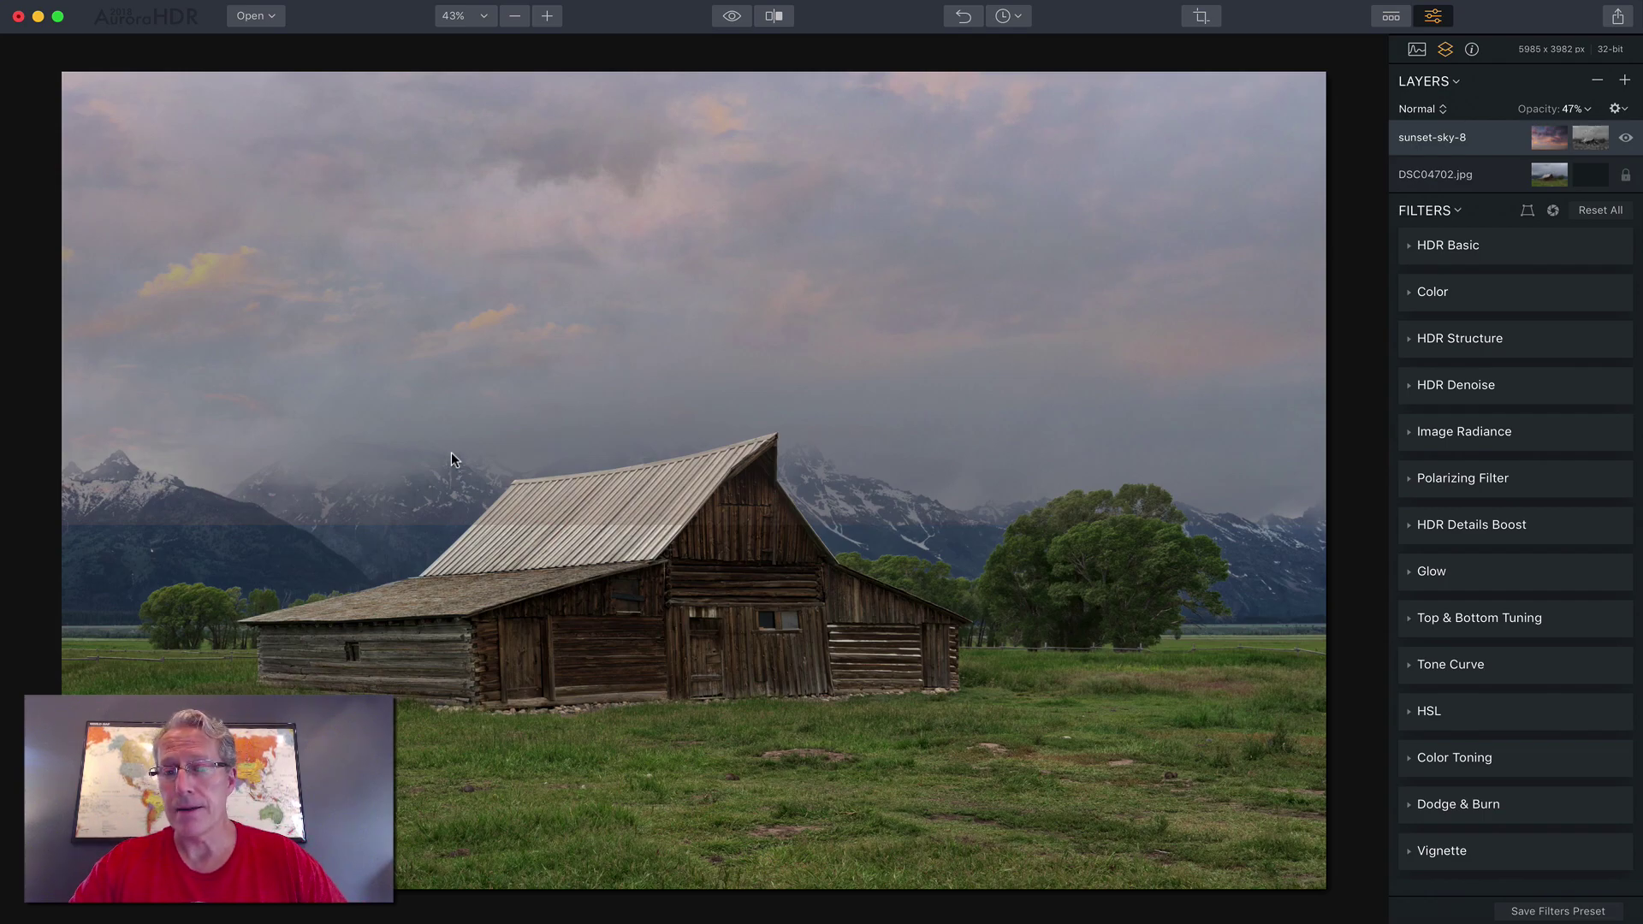
Erase the sky mask over the left mountains with a smaller, low-opacity brush
{"action": "left_click", "coordinate": [1594, 140]}
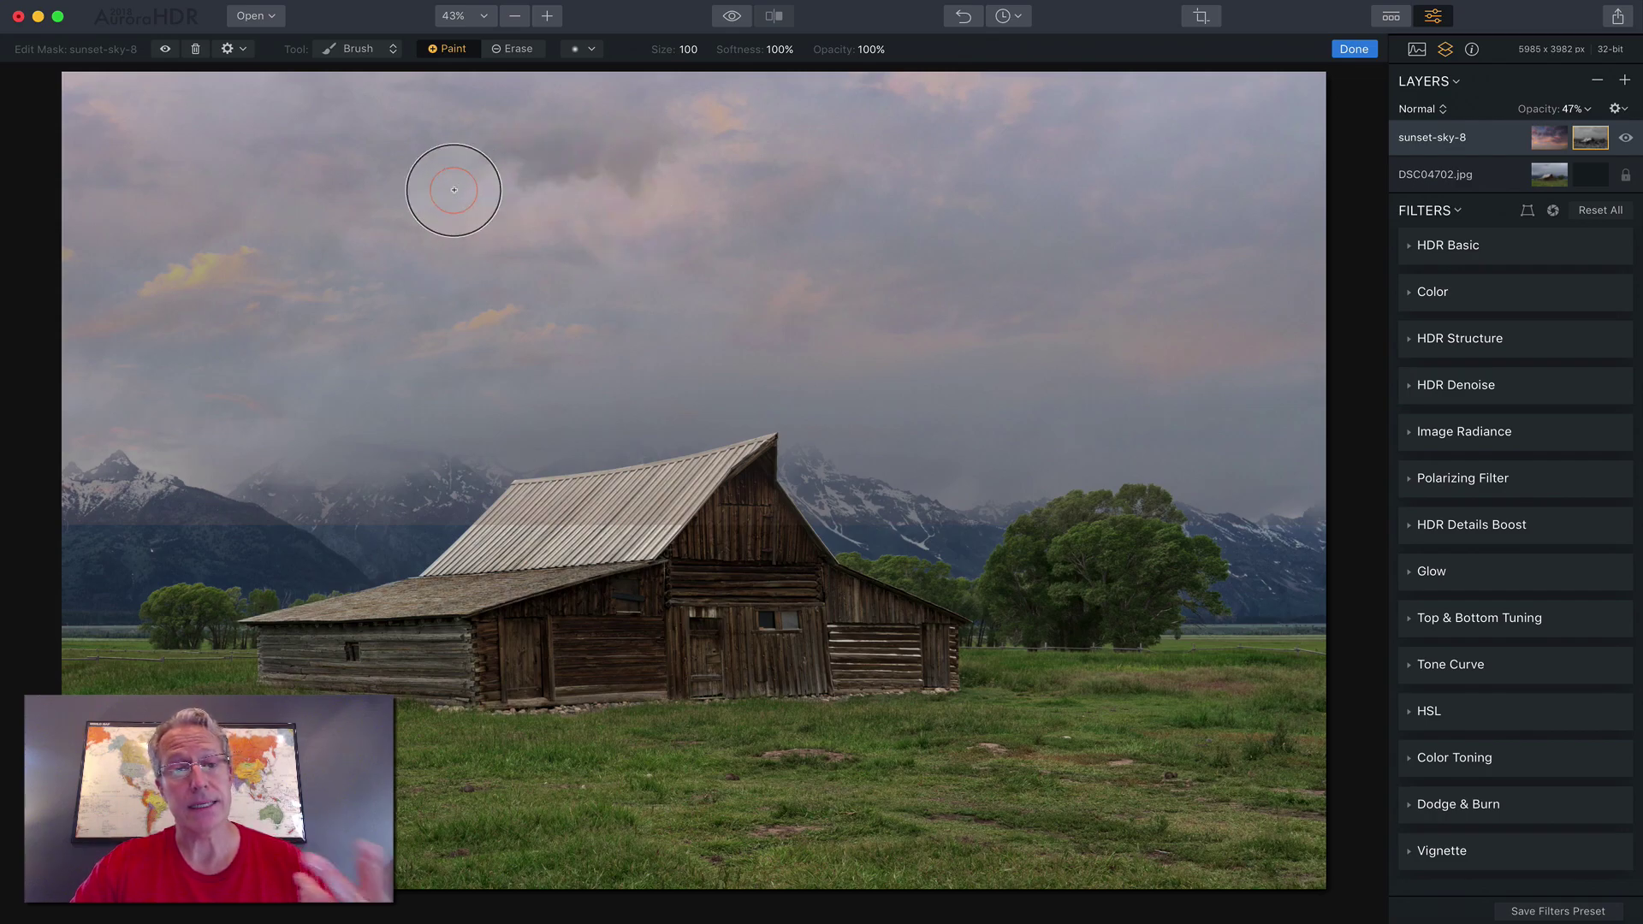
{"action": "left_click", "coordinate": [504, 48]}
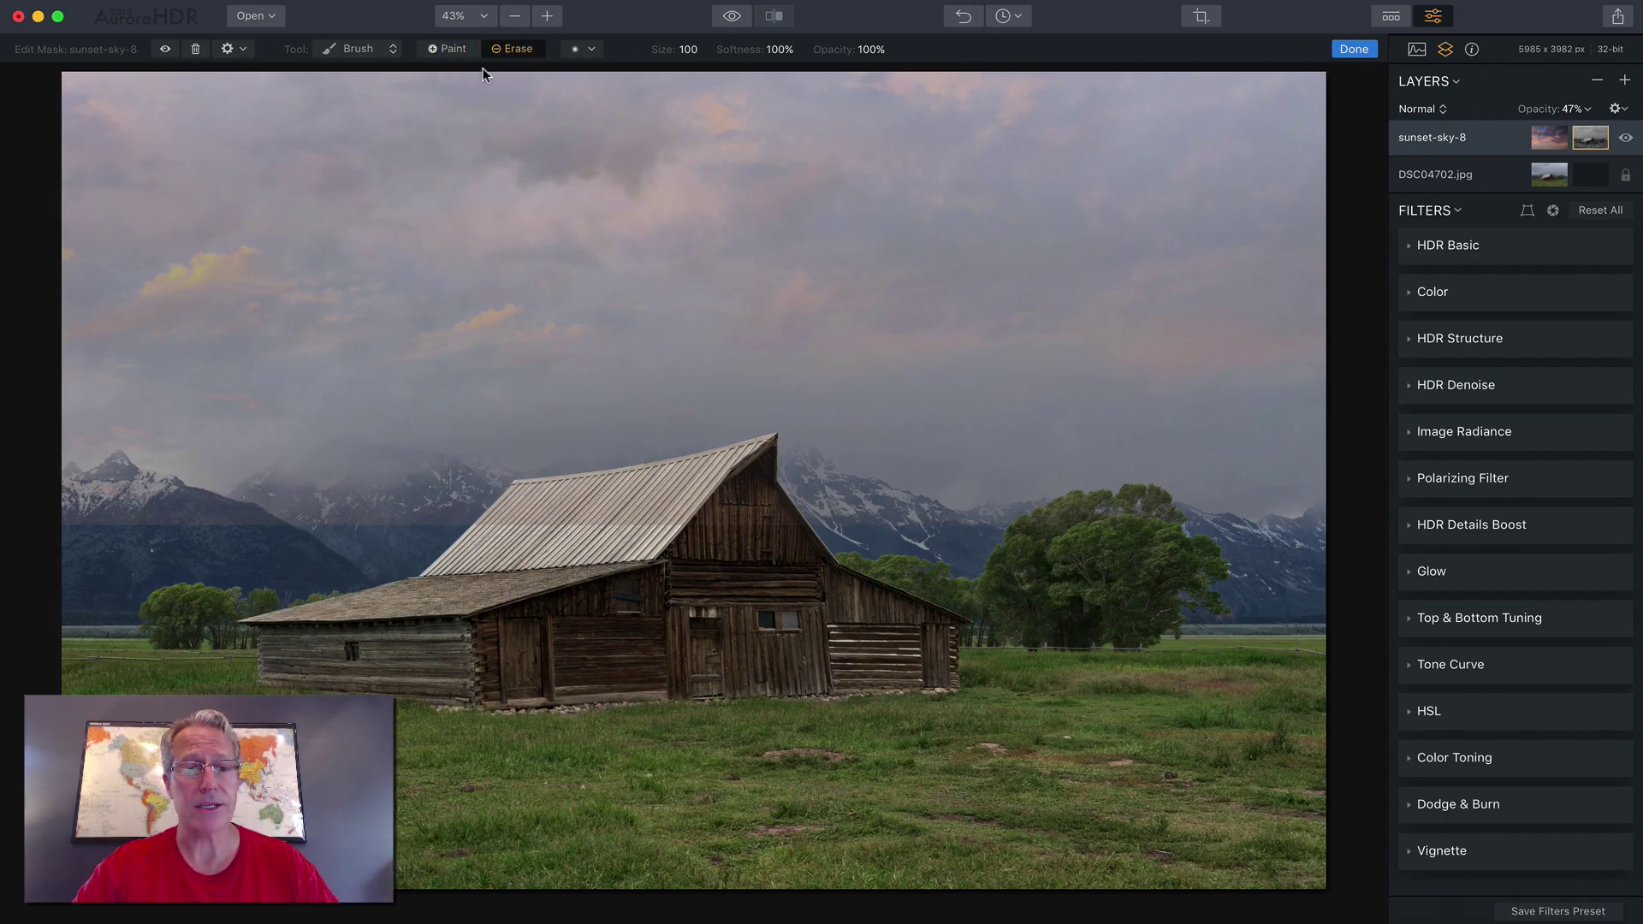
{"action": "left_click", "coordinate": [873, 53]}
{"action": "mouse_move", "coordinate": [906, 82]}
{"action": "left_mouse_down"}
{"action": "mouse_move", "coordinate": [849, 84]}
{"action": "mouse_move", "coordinate": [872, 82]}
{"action": "left_mouse_up"}
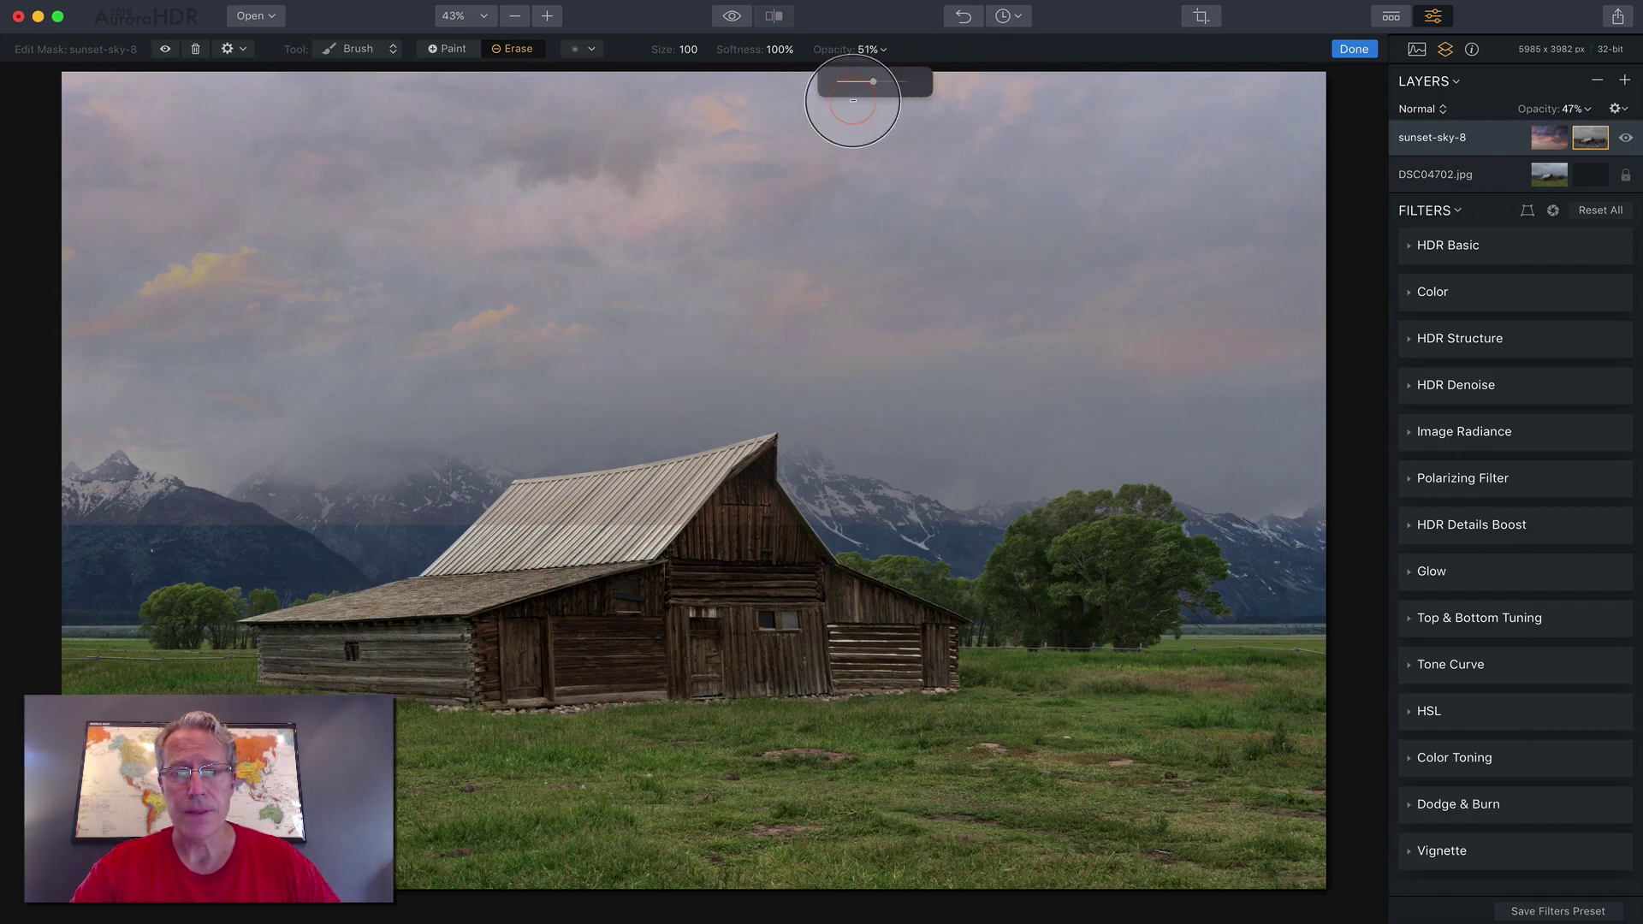
{"action": "key", "text": "bracketleft"}
{"action": "key", "text": "bracketleft"}
{"action": "key", "text": "bracketleft"}
{"action": "key", "text": "bracketleft"}
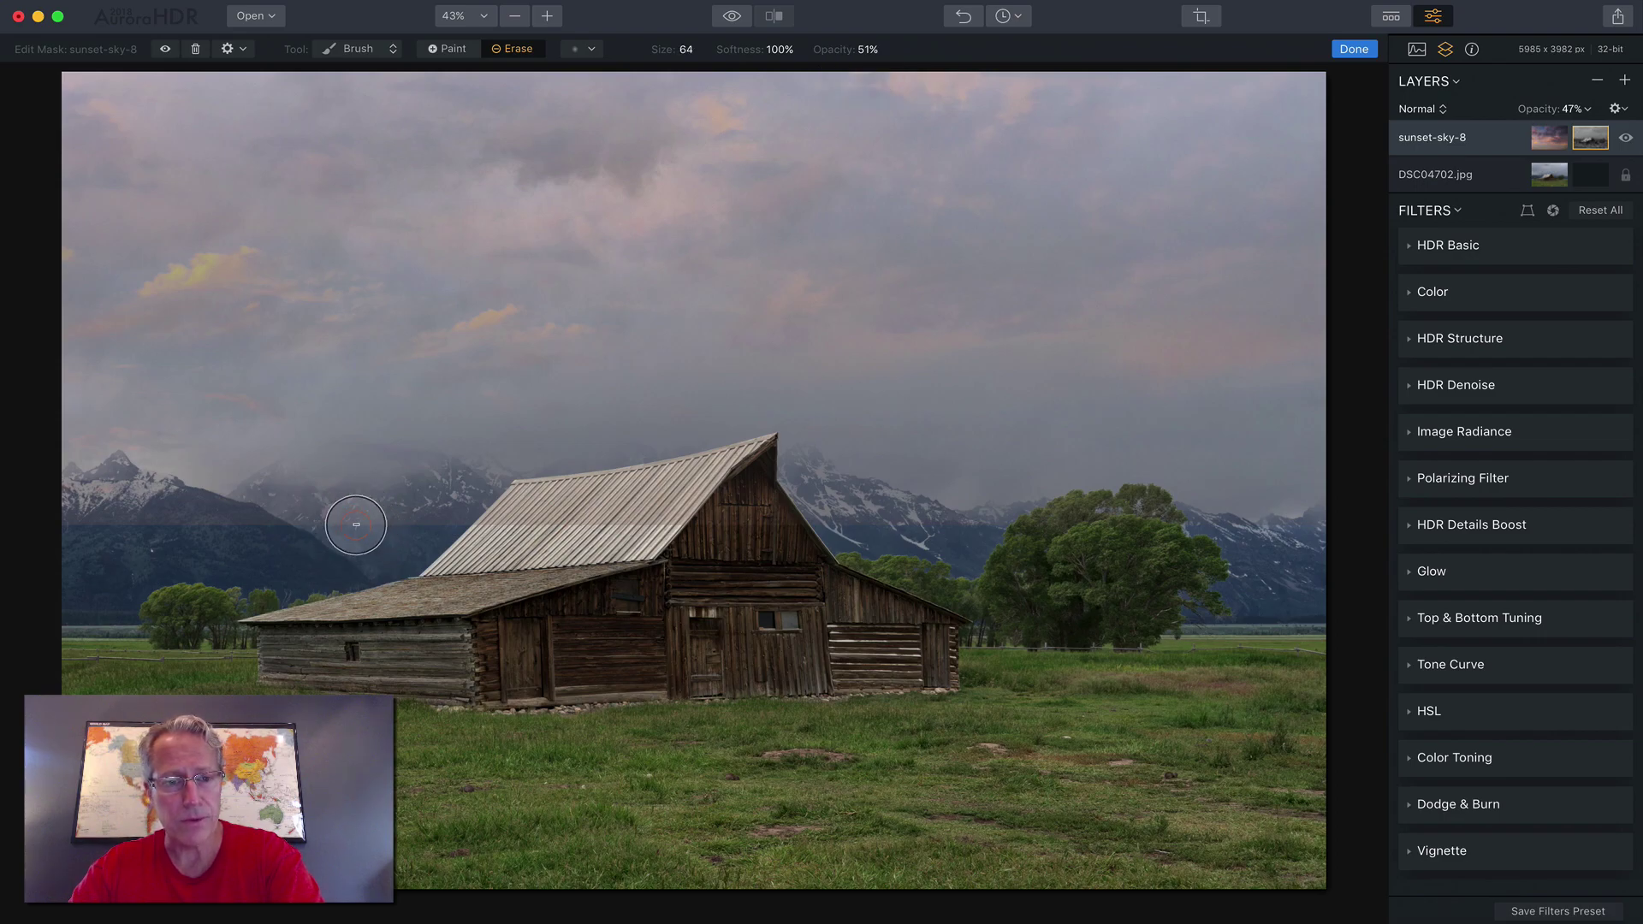
{"action": "key", "text": "bracketleft"}
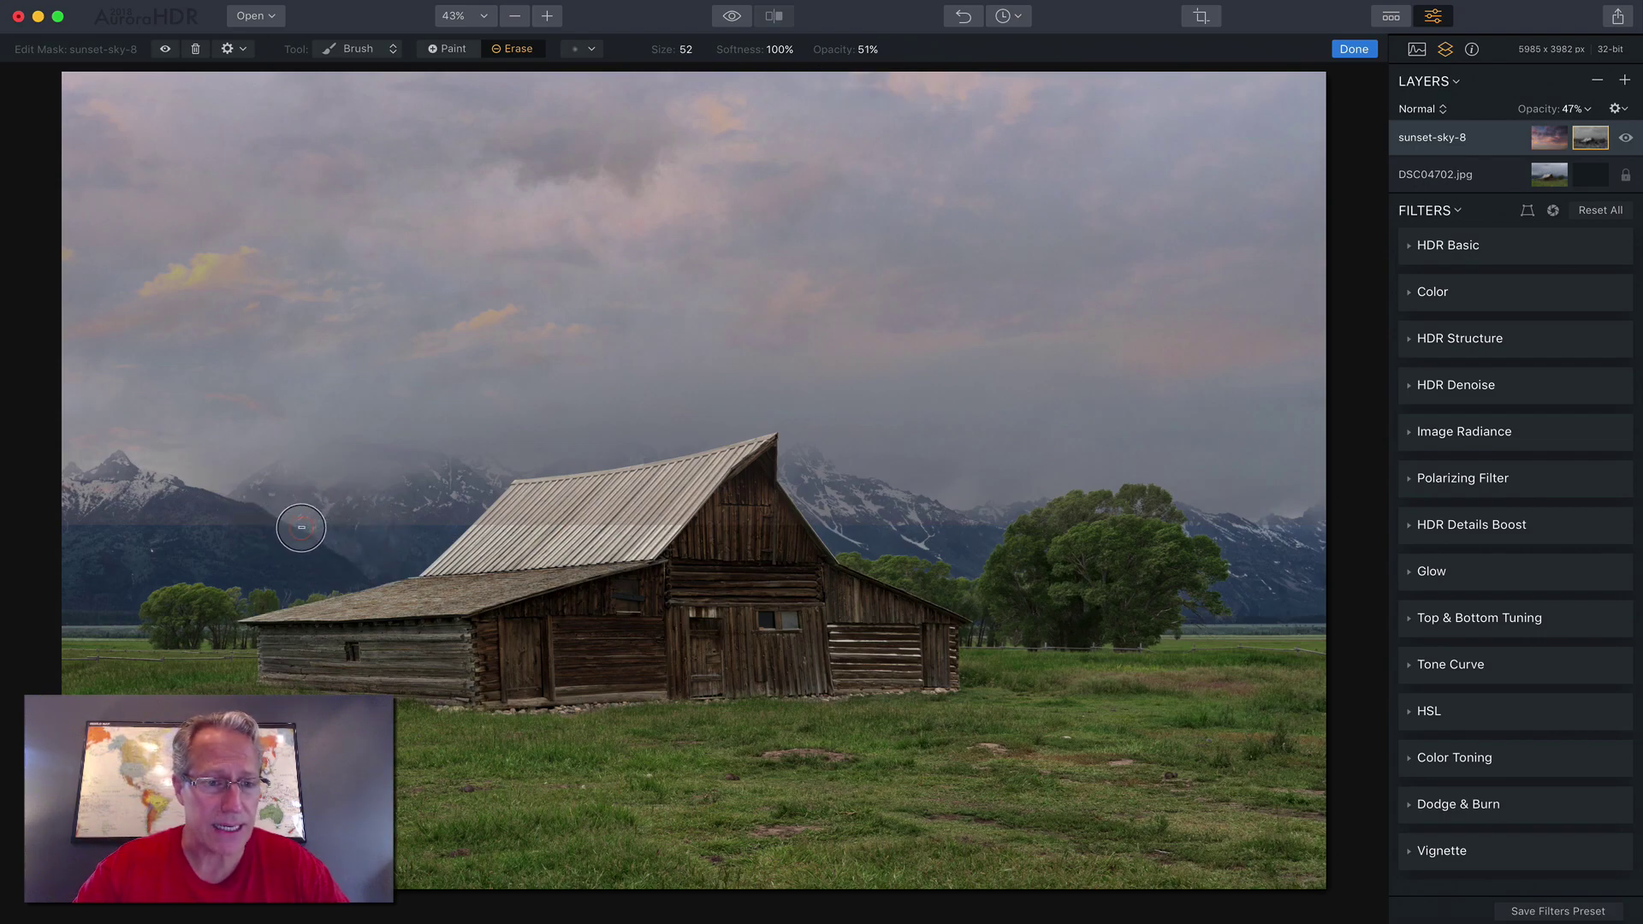
{"action": "left_click_drag", "start_coordinate": [292, 520], "coordinate": [101, 518]}
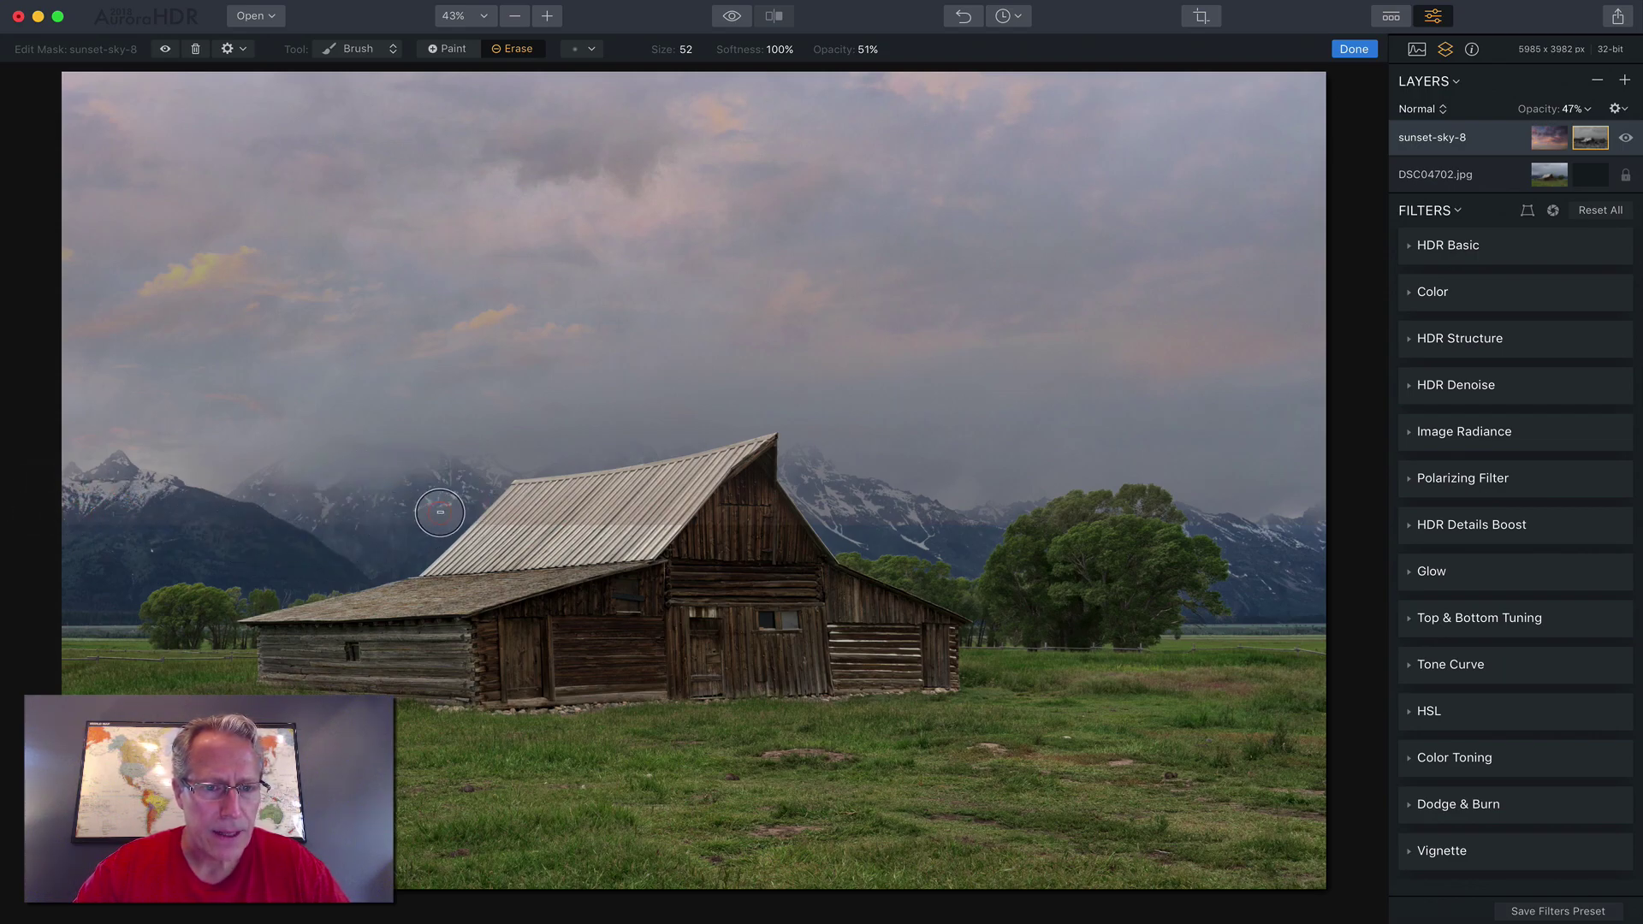
Raise the brush opacity, erase the sky from the barn roof, and finish the mask
{"action": "left_click", "coordinate": [864, 49]}
{"action": "left_click_drag", "start_coordinate": [872, 81], "coordinate": [894, 82]}
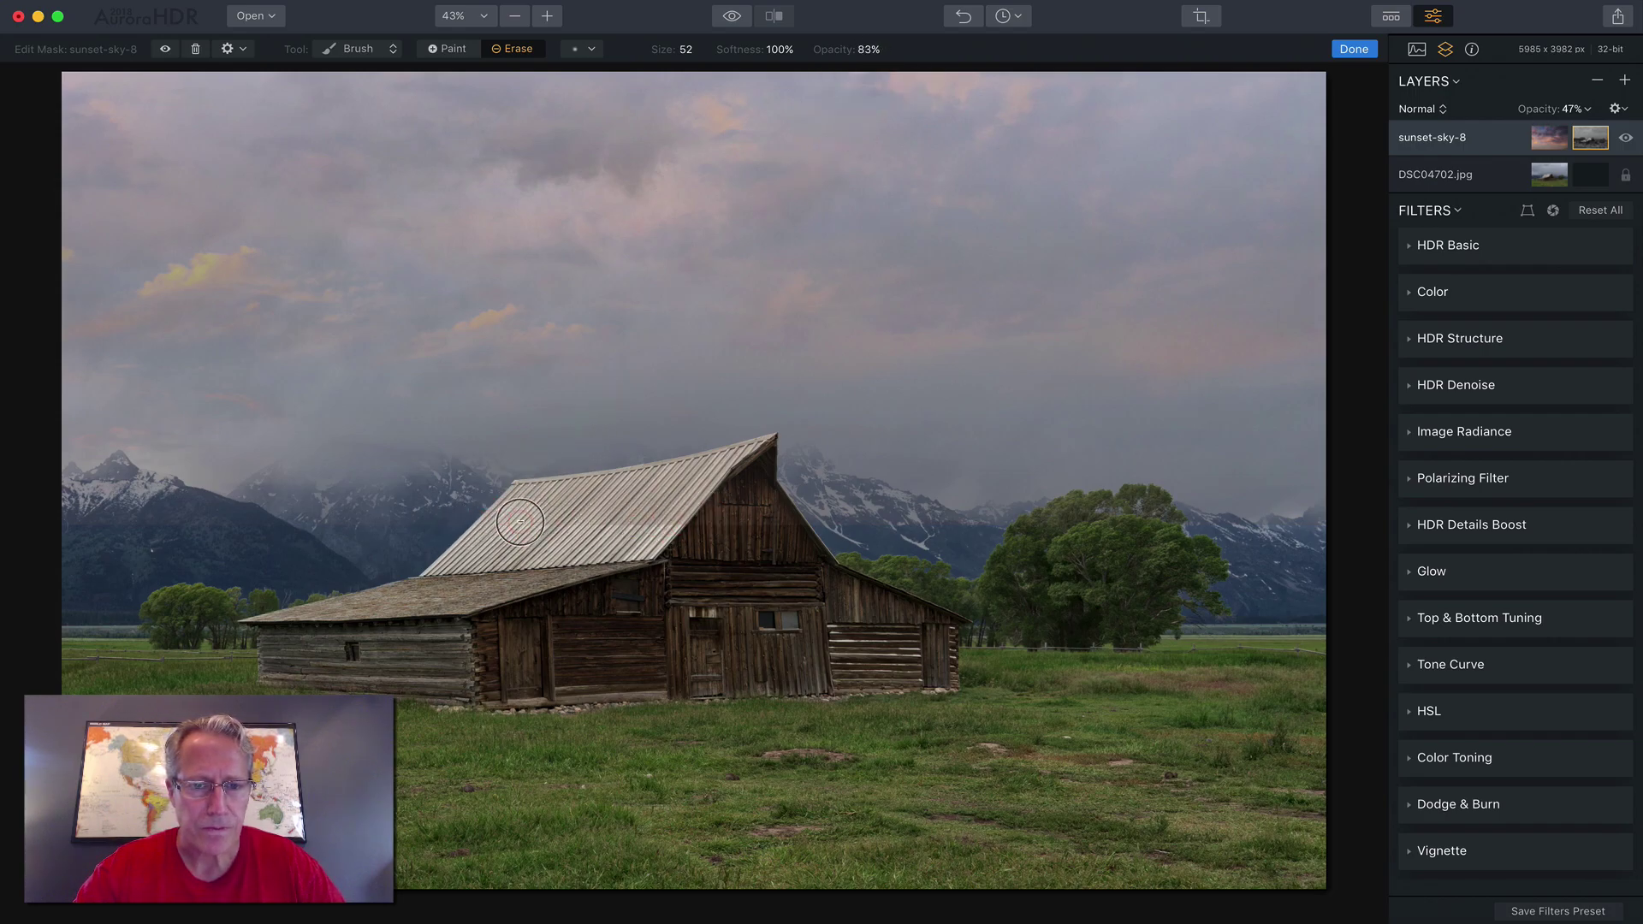
{"action": "mouse_move", "coordinate": [551, 522]}
{"action": "left_mouse_down"}
{"action": "mouse_move", "coordinate": [650, 521]}
{"action": "mouse_move", "coordinate": [515, 523]}
{"action": "mouse_move", "coordinate": [703, 522]}
{"action": "mouse_move", "coordinate": [597, 518]}
{"action": "mouse_move", "coordinate": [699, 497]}
{"action": "mouse_move", "coordinate": [670, 486]}
{"action": "mouse_move", "coordinate": [751, 503]}
{"action": "mouse_move", "coordinate": [711, 519]}
{"action": "mouse_move", "coordinate": [746, 526]}
{"action": "mouse_move", "coordinate": [815, 486]}
{"action": "mouse_move", "coordinate": [610, 486]}
{"action": "mouse_move", "coordinate": [480, 522]}
{"action": "mouse_move", "coordinate": [425, 491]}
{"action": "mouse_move", "coordinate": [265, 535]}
{"action": "mouse_move", "coordinate": [100, 506]}
{"action": "mouse_move", "coordinate": [282, 557]}
{"action": "mouse_move", "coordinate": [788, 563]}
{"action": "mouse_move", "coordinate": [828, 501]}
{"action": "mouse_move", "coordinate": [965, 530]}
{"action": "mouse_move", "coordinate": [854, 534]}
{"action": "mouse_move", "coordinate": [824, 506]}
{"action": "mouse_move", "coordinate": [980, 557]}
{"action": "mouse_move", "coordinate": [1012, 543]}
{"action": "mouse_move", "coordinate": [965, 529]}
{"action": "mouse_move", "coordinate": [1229, 548]}
{"action": "mouse_move", "coordinate": [1159, 515]}
{"action": "mouse_move", "coordinate": [1091, 516]}
{"action": "mouse_move", "coordinate": [1028, 534]}
{"action": "mouse_move", "coordinate": [1161, 515]}
{"action": "mouse_move", "coordinate": [1225, 544]}
{"action": "mouse_move", "coordinate": [1350, 532]}
{"action": "mouse_move", "coordinate": [1221, 559]}
{"action": "left_mouse_up"}
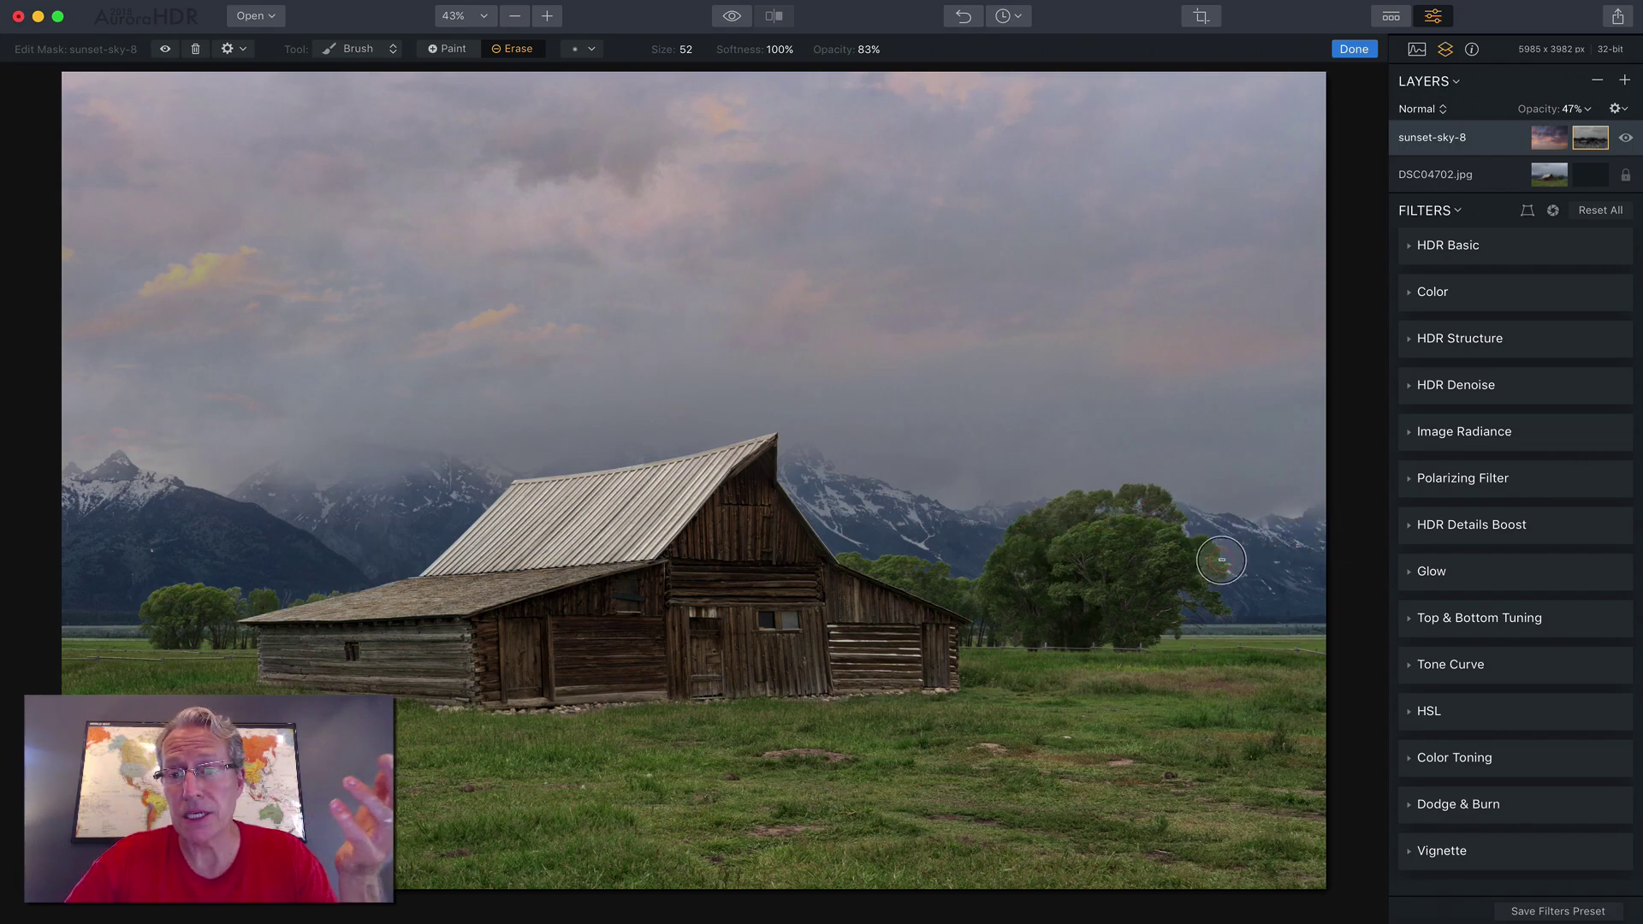
{"action": "left_click", "coordinate": [1354, 51]}
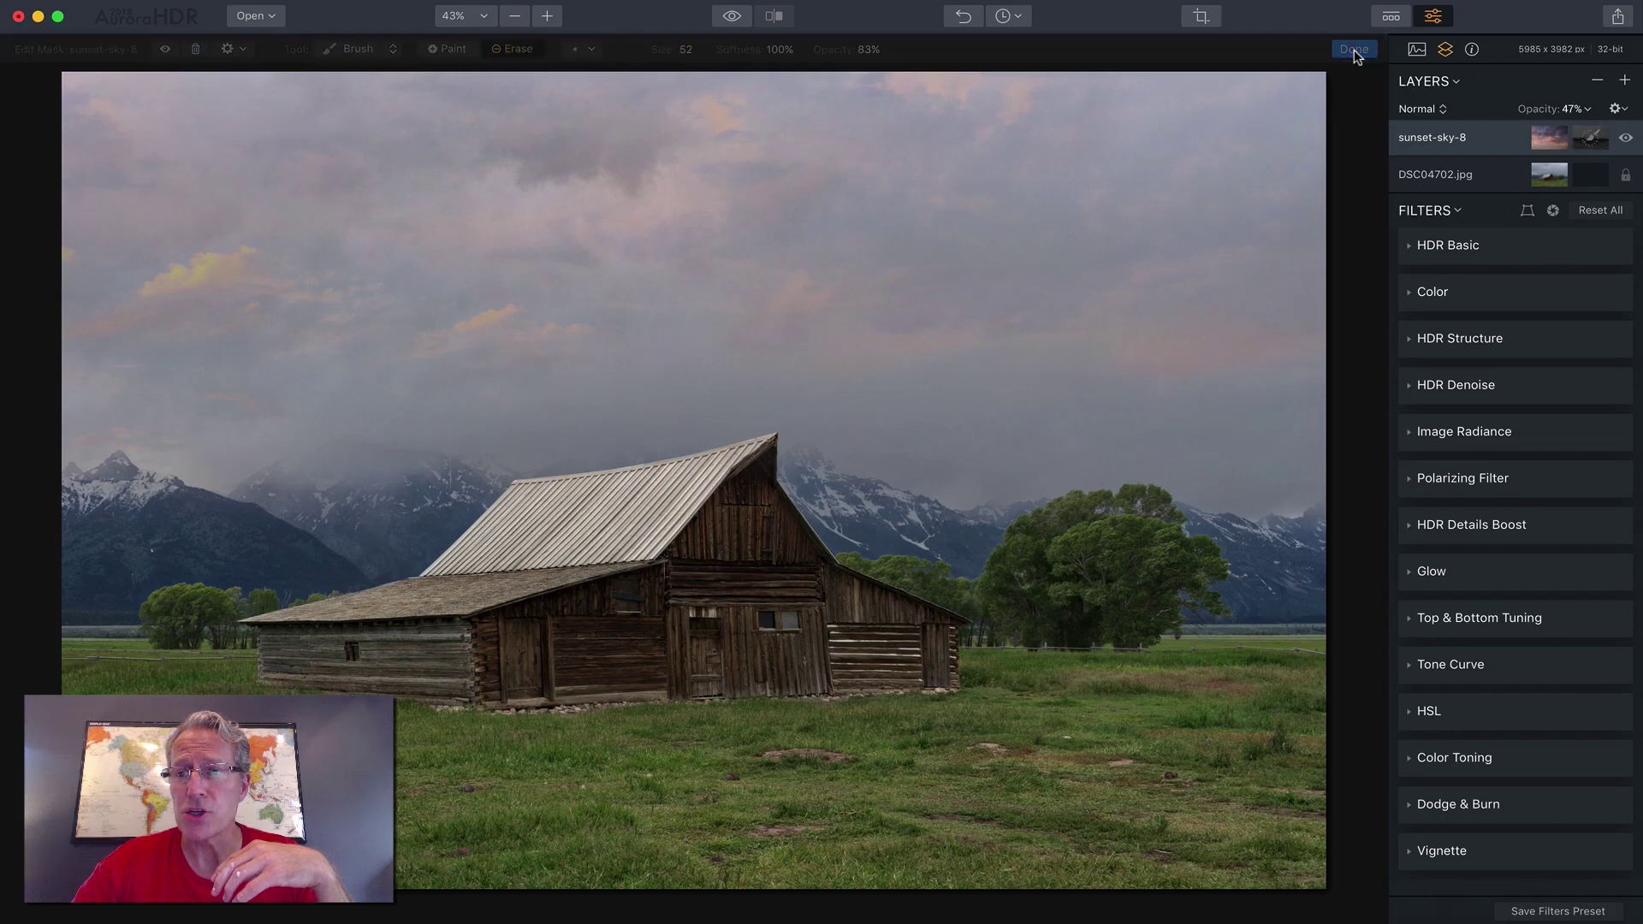
Hide the sunset-sky-8 layer to compare, then show it again
{"action": "left_click", "coordinate": [1626, 138]}
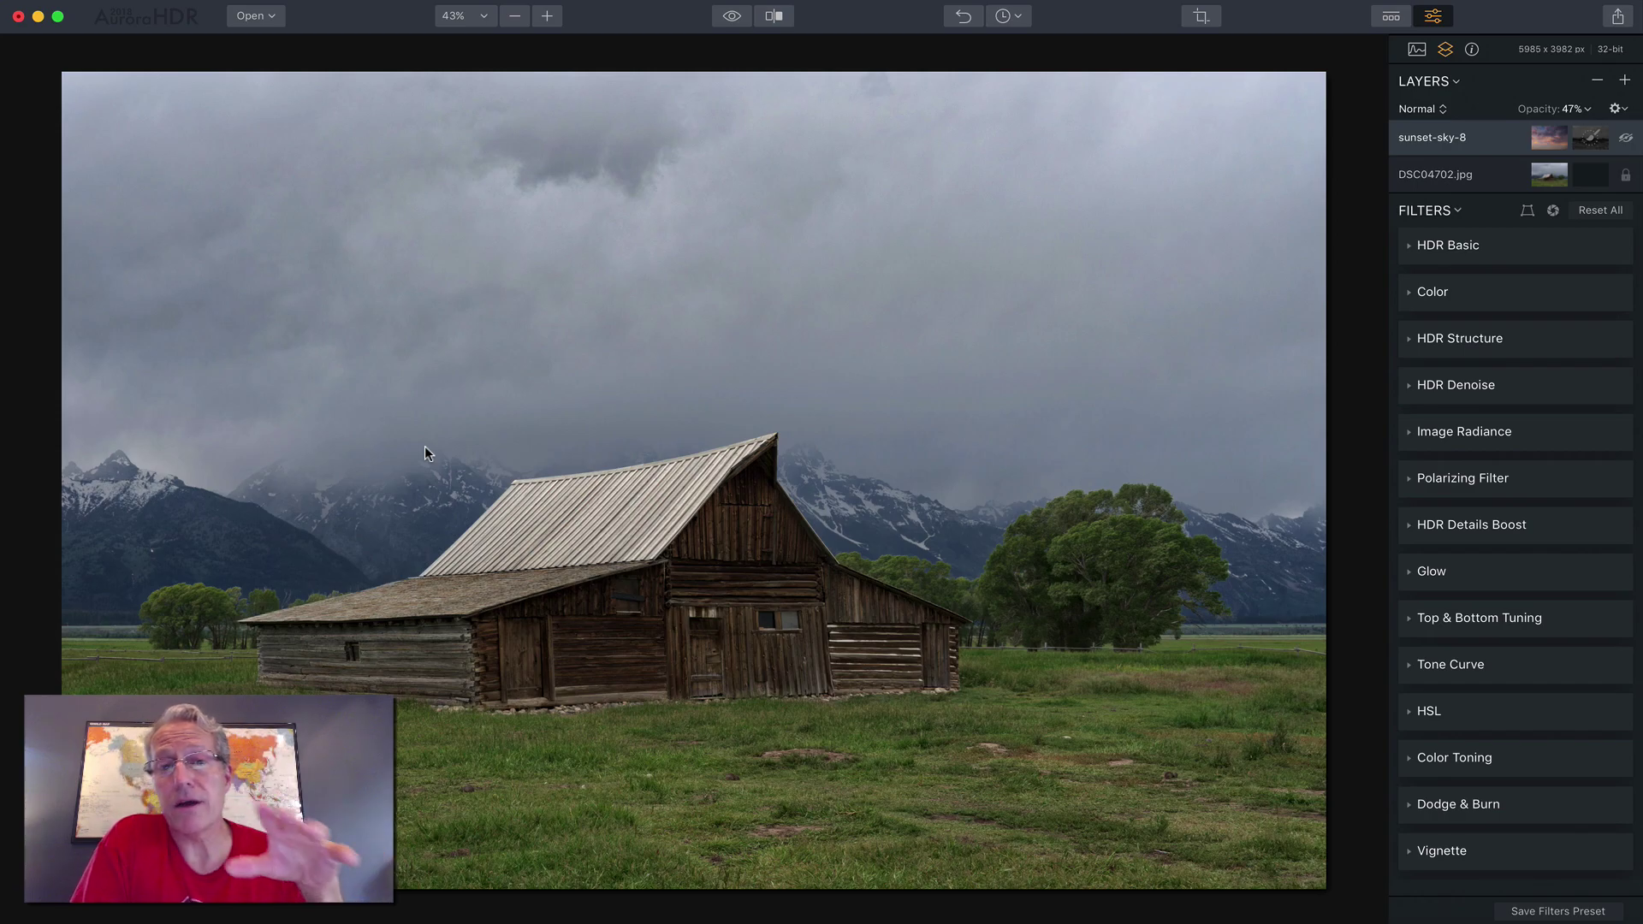
{"action": "left_click", "coordinate": [1624, 138]}
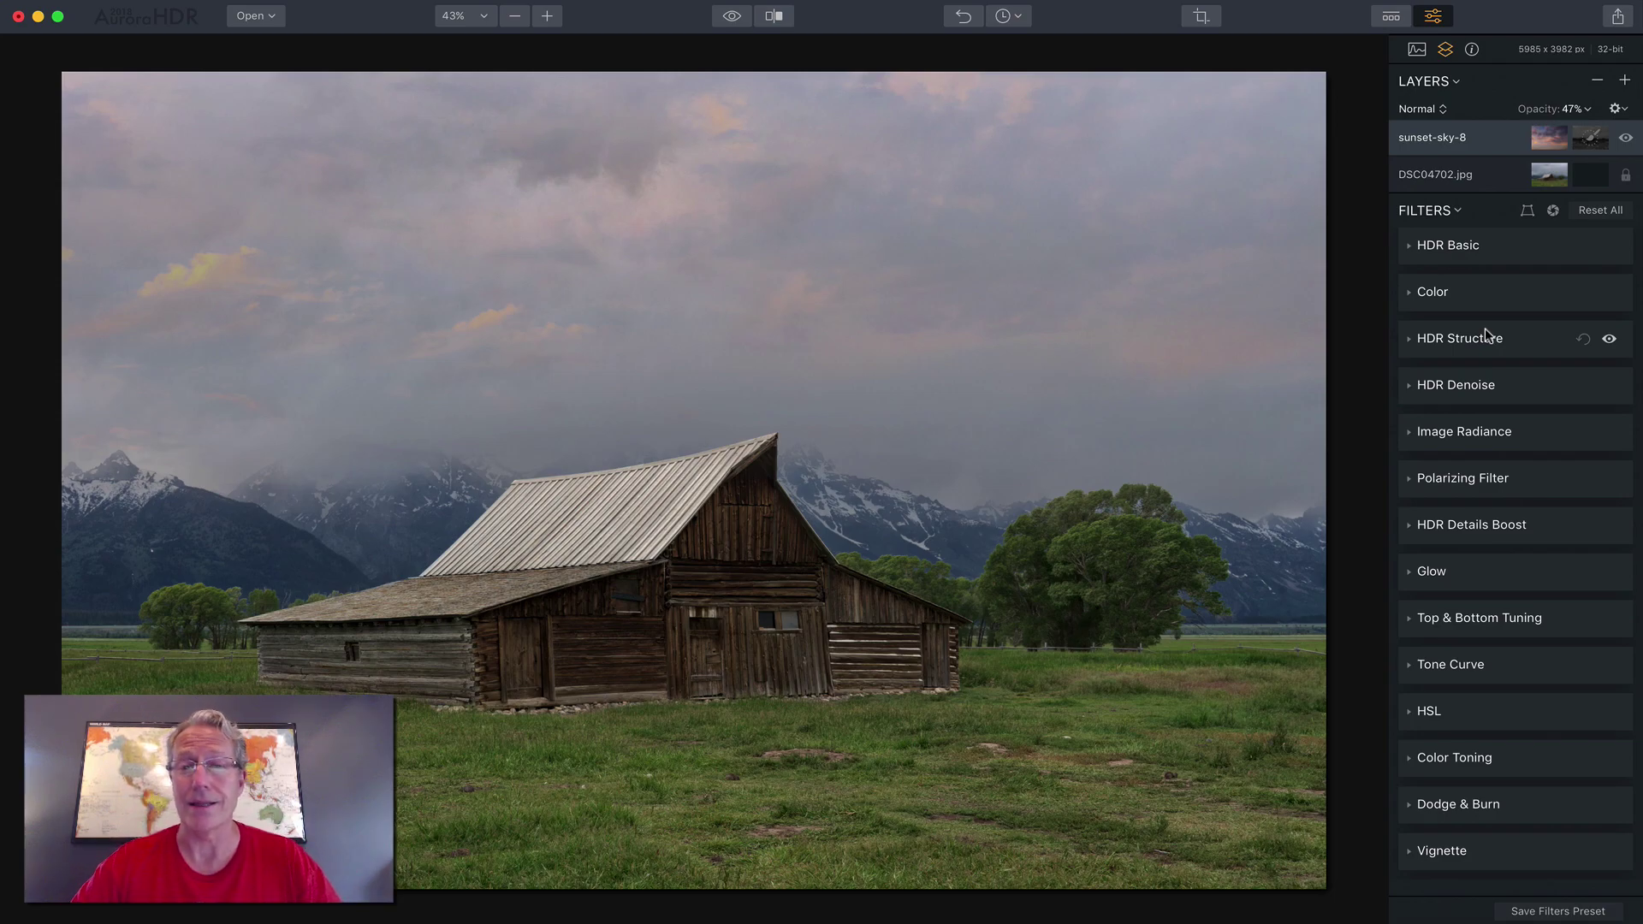
Check the sky mask overlay, then raise the sunset-sky-8 layer opacity to 72%
{"action": "left_click", "coordinate": [1592, 138]}
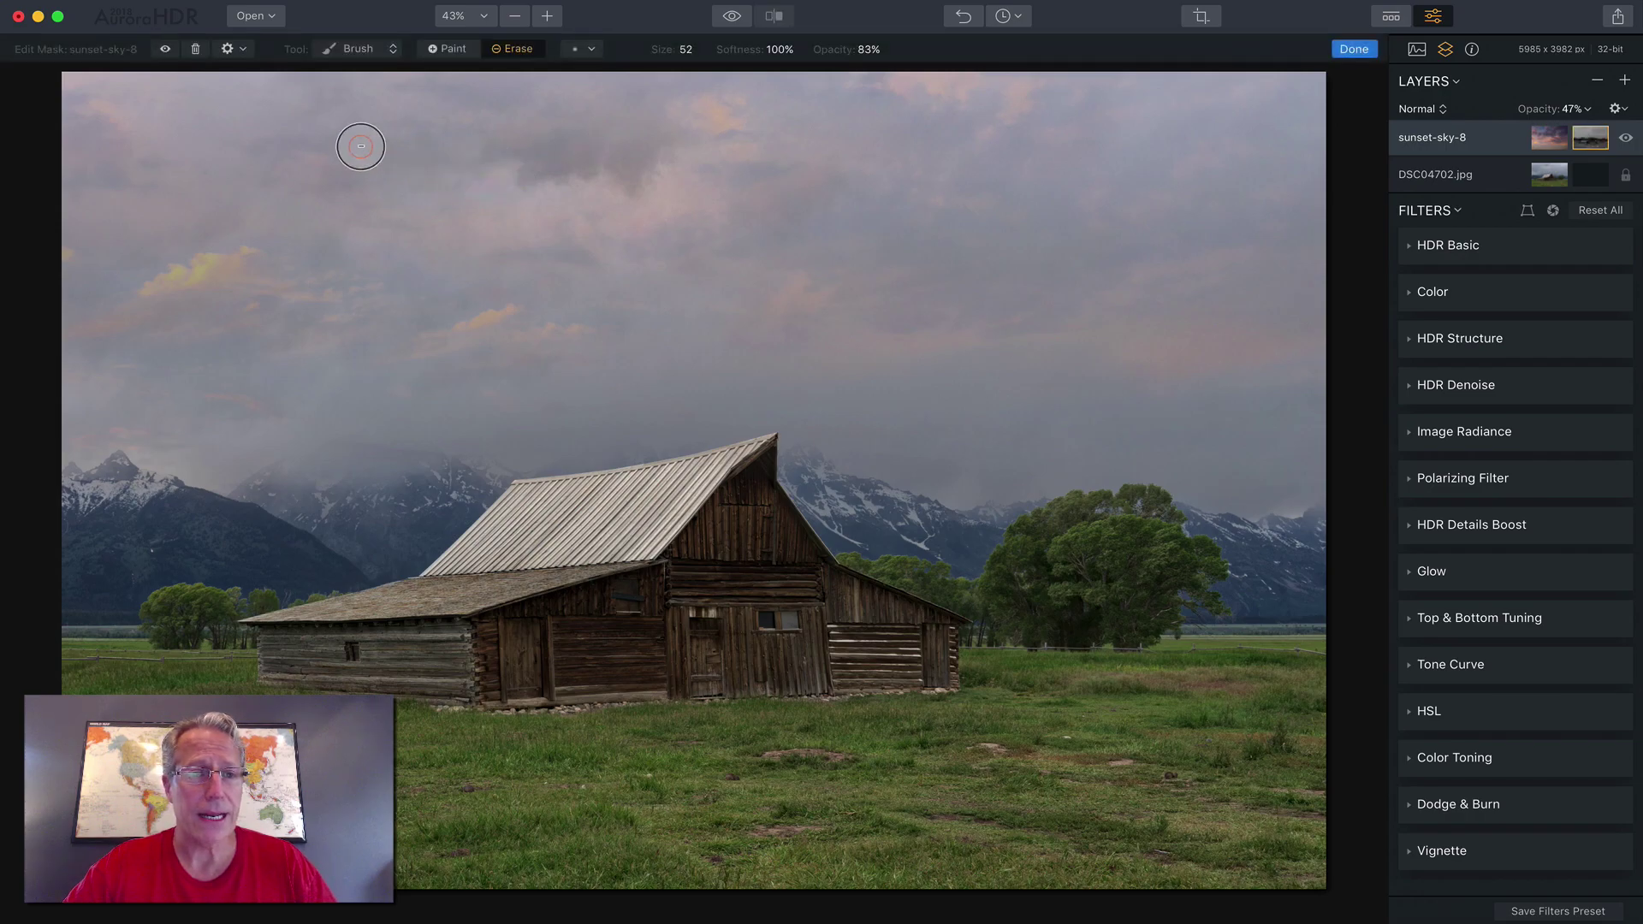
{"action": "left_click", "coordinate": [165, 49]}
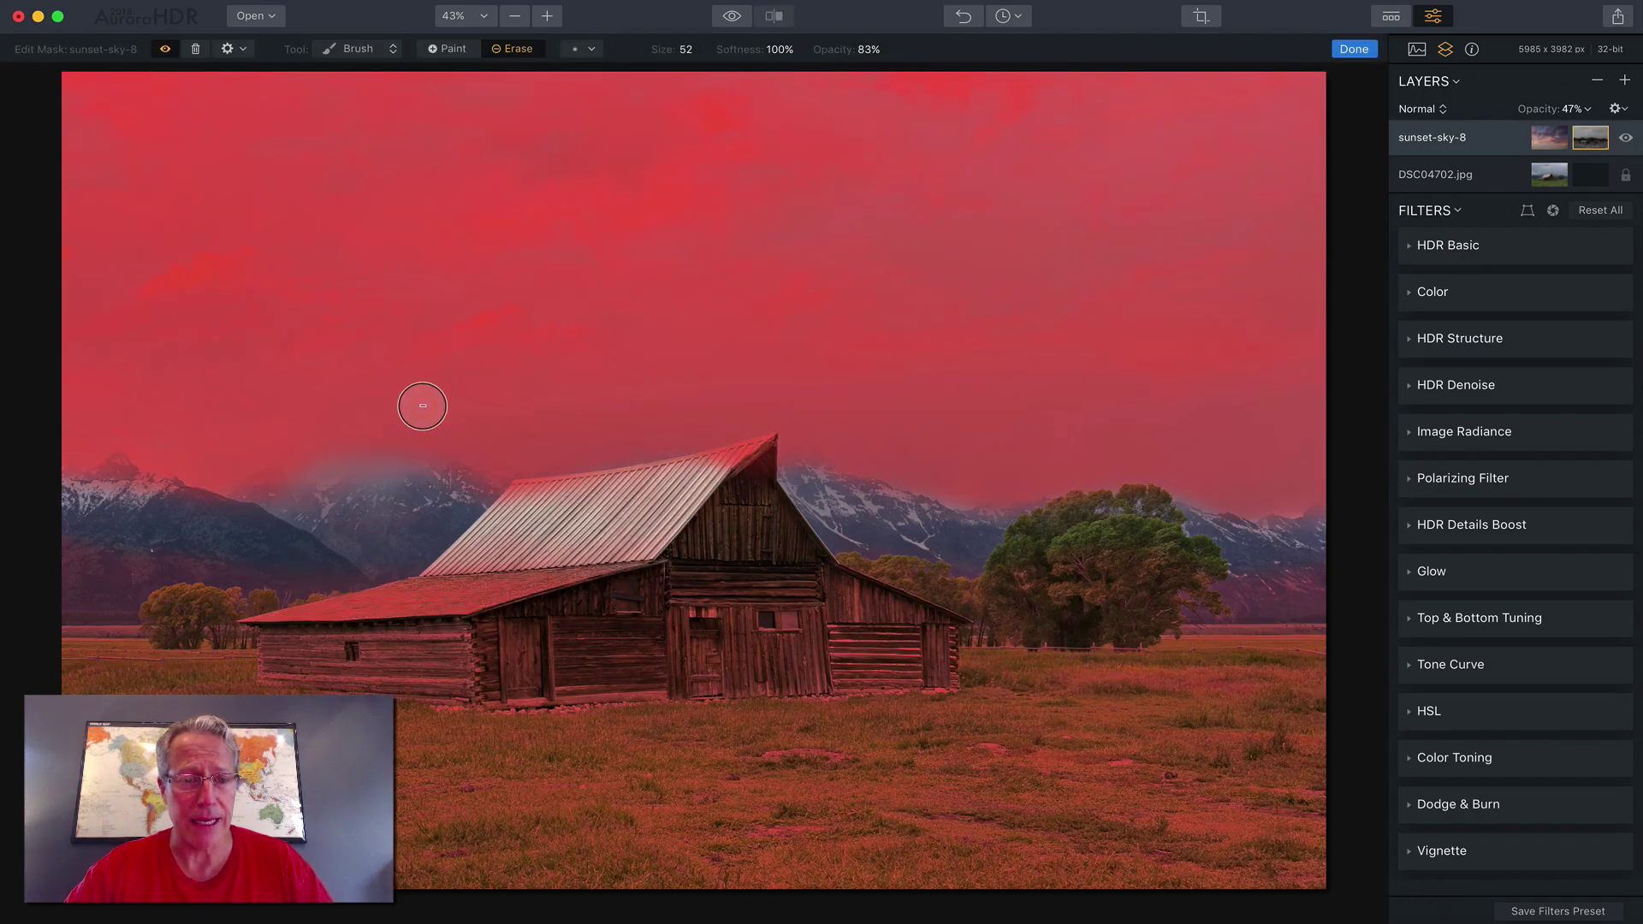
{"action": "left_click", "coordinate": [165, 49]}
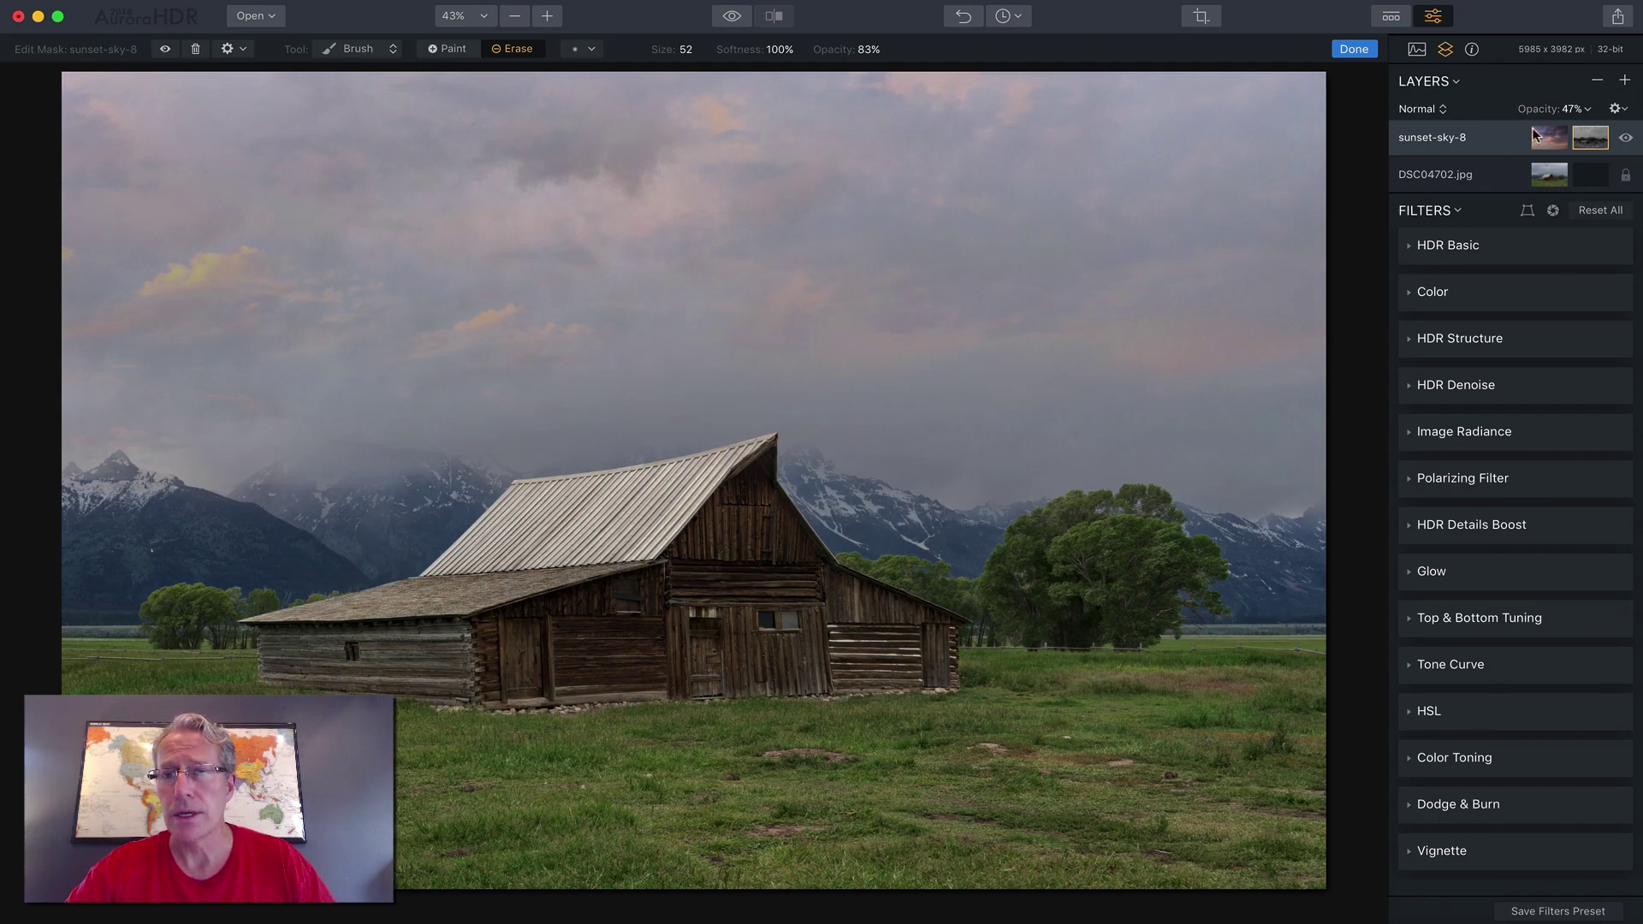
{"action": "left_click", "coordinate": [1352, 49]}
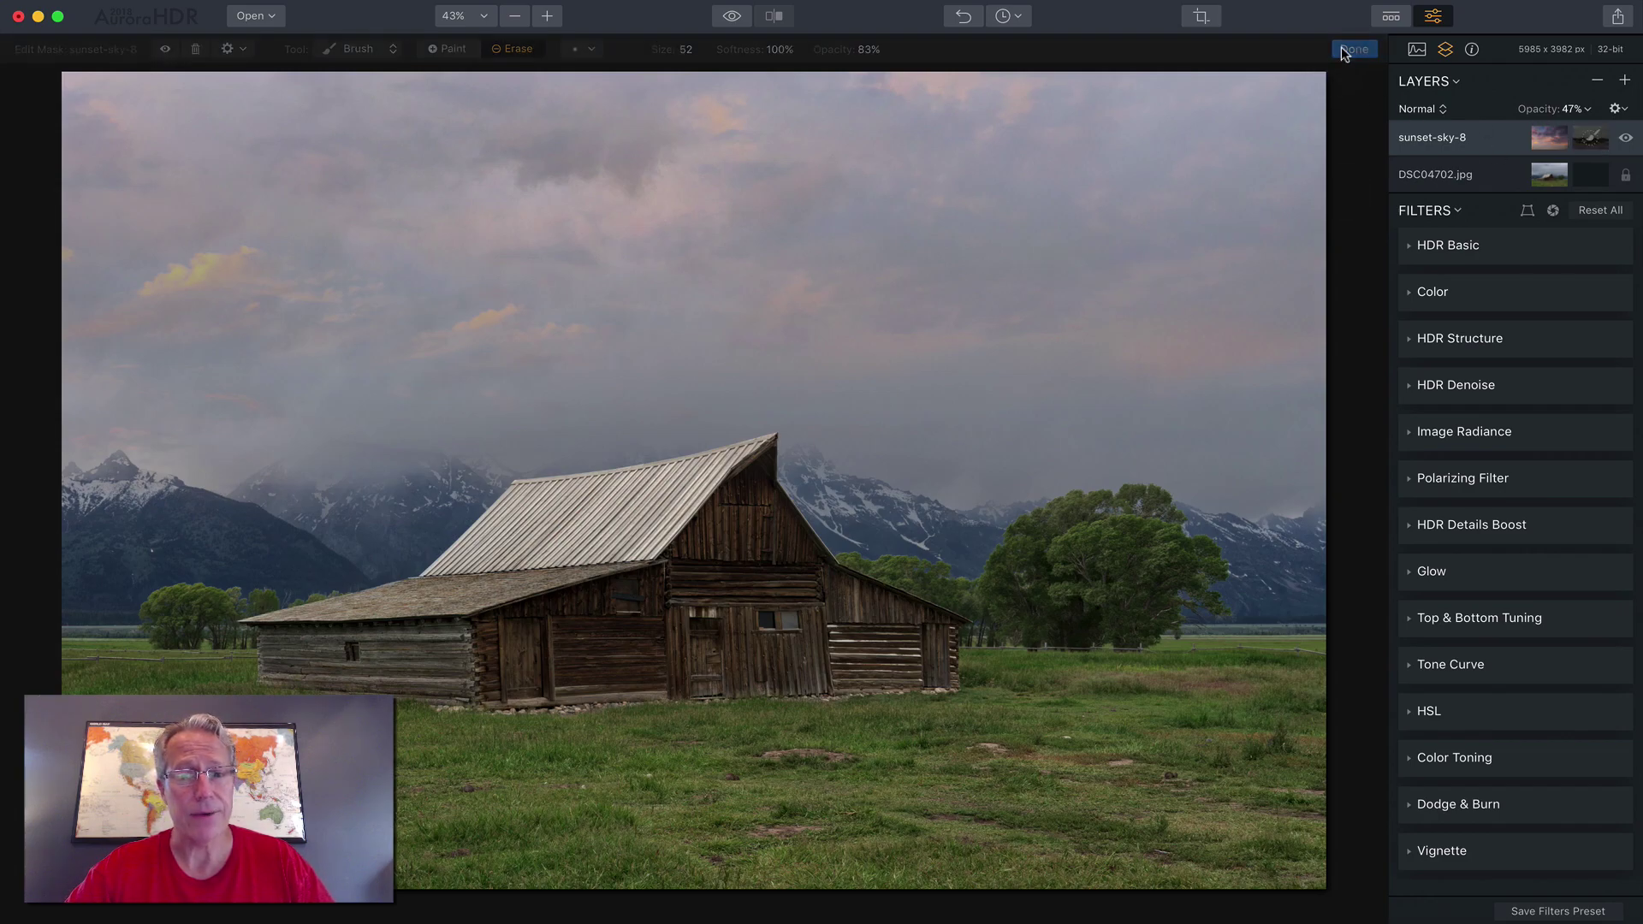
{"action": "left_click", "coordinate": [1574, 110]}
{"action": "left_click_drag", "start_coordinate": [1571, 130], "coordinate": [1588, 132]}
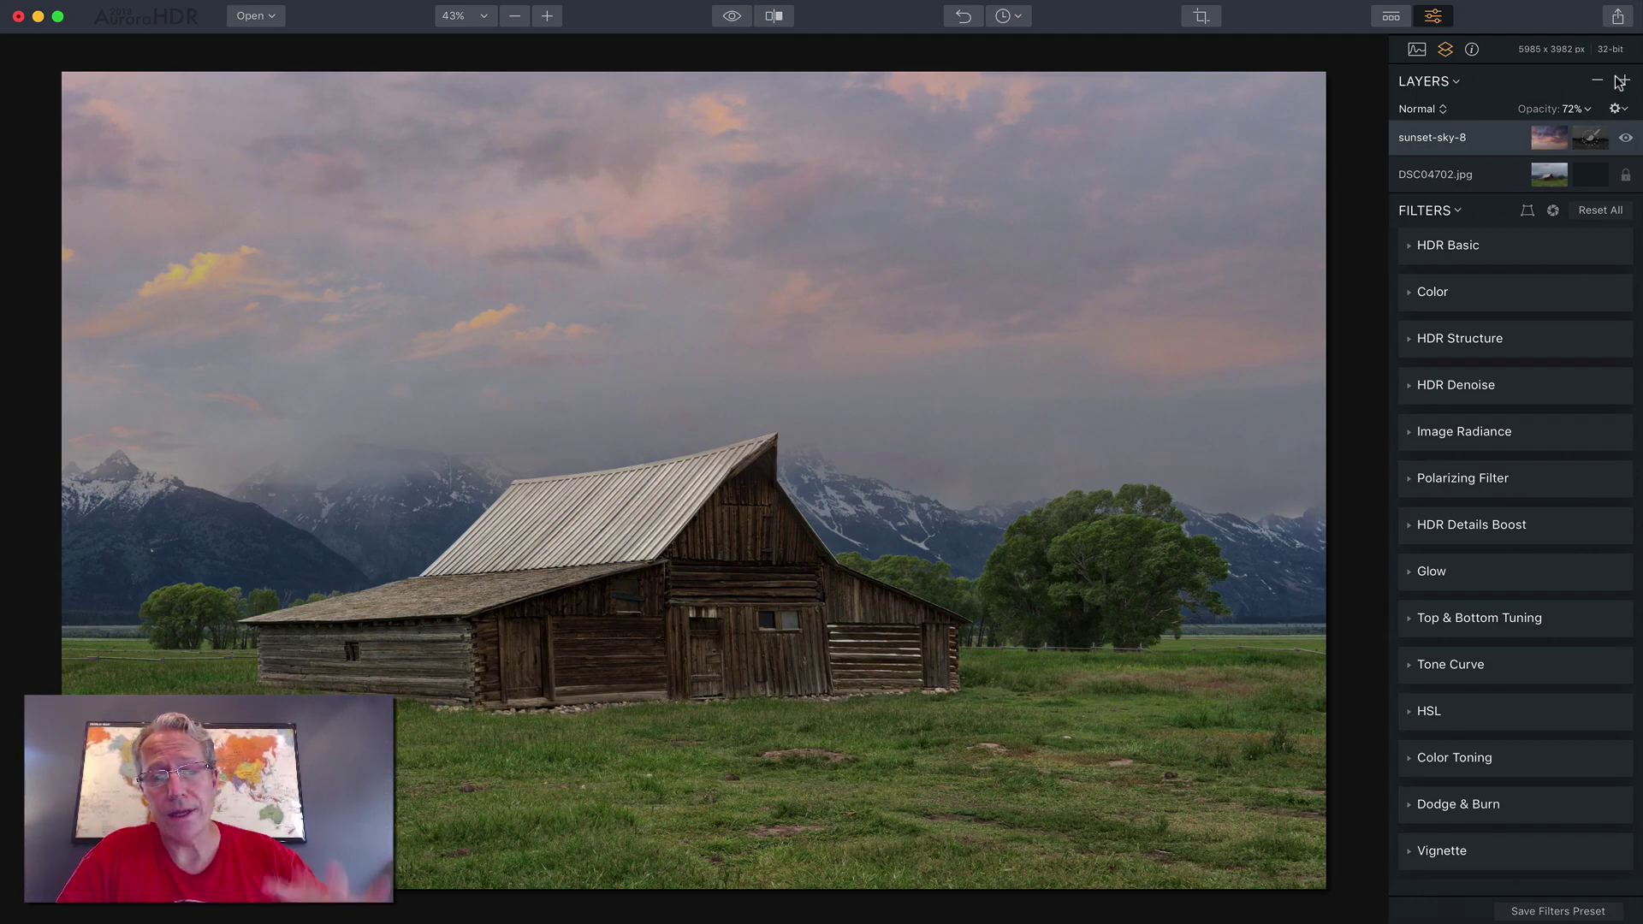
Add a new adjustment layer and increase the HDR Basic contrast
{"action": "left_click", "coordinate": [1620, 83]}
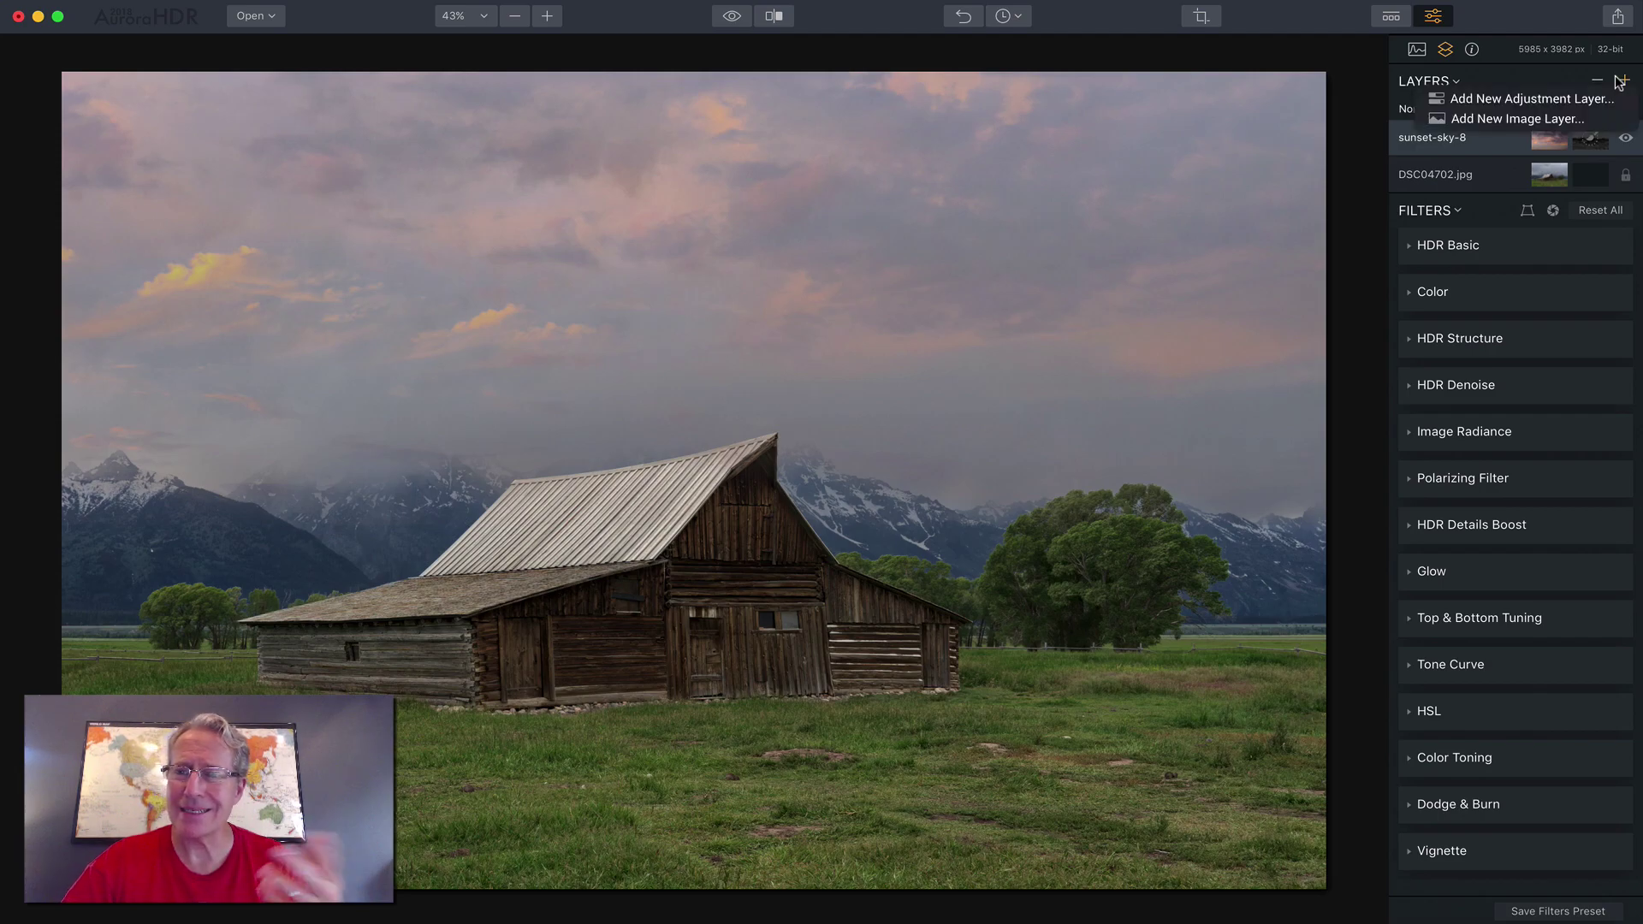
{"action": "left_click", "coordinate": [1566, 98]}
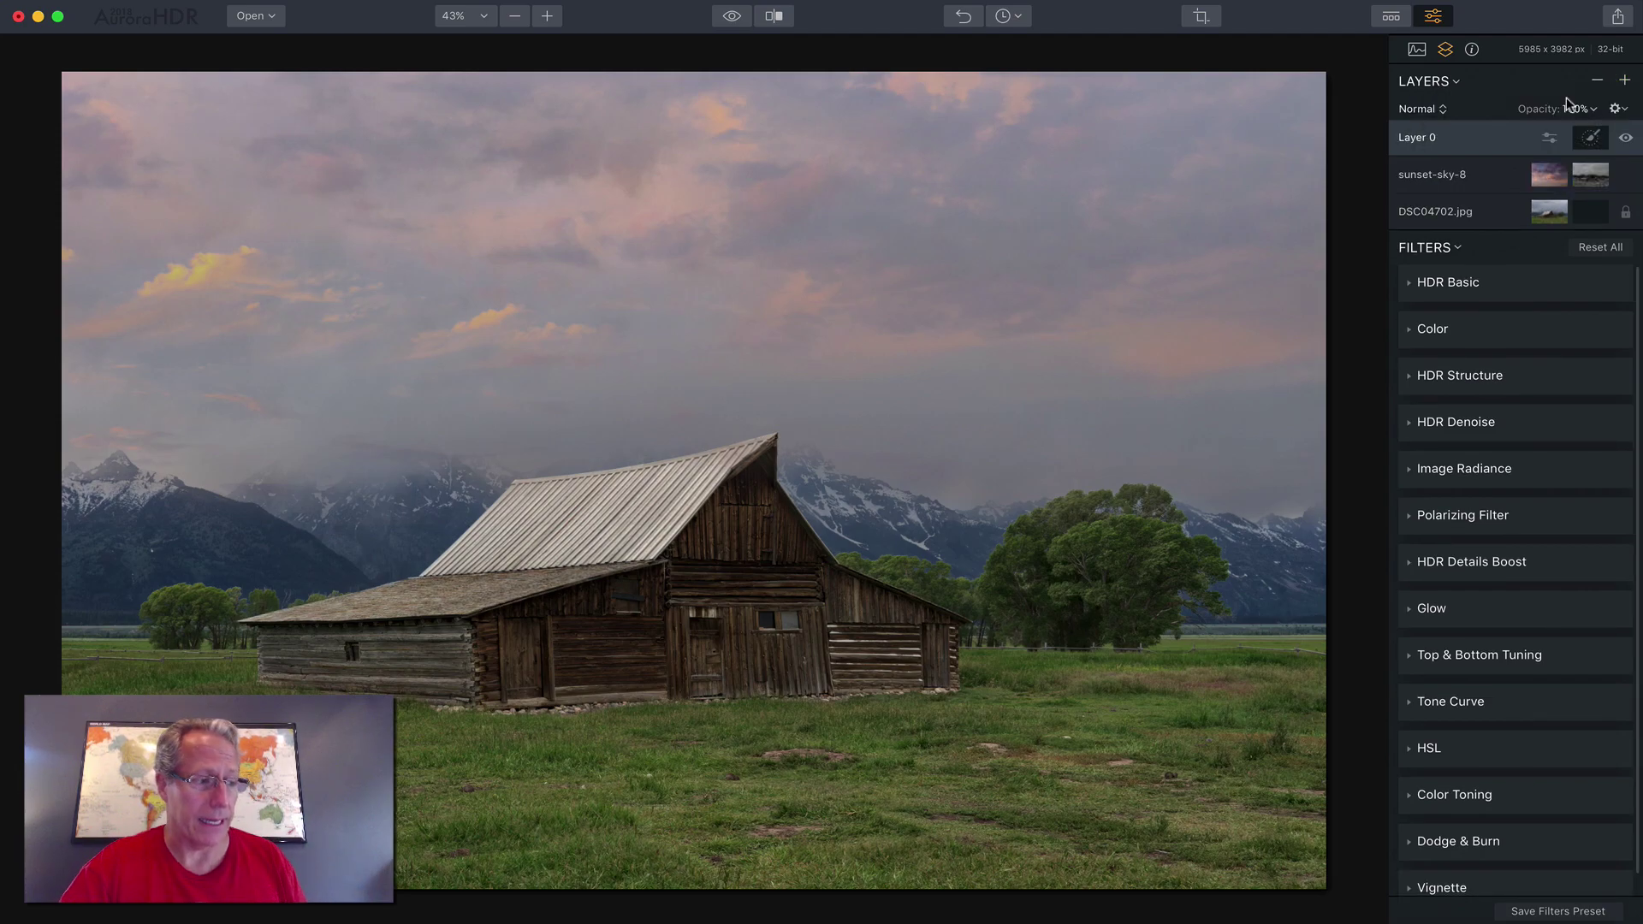
{"action": "left_click", "coordinate": [1531, 281]}
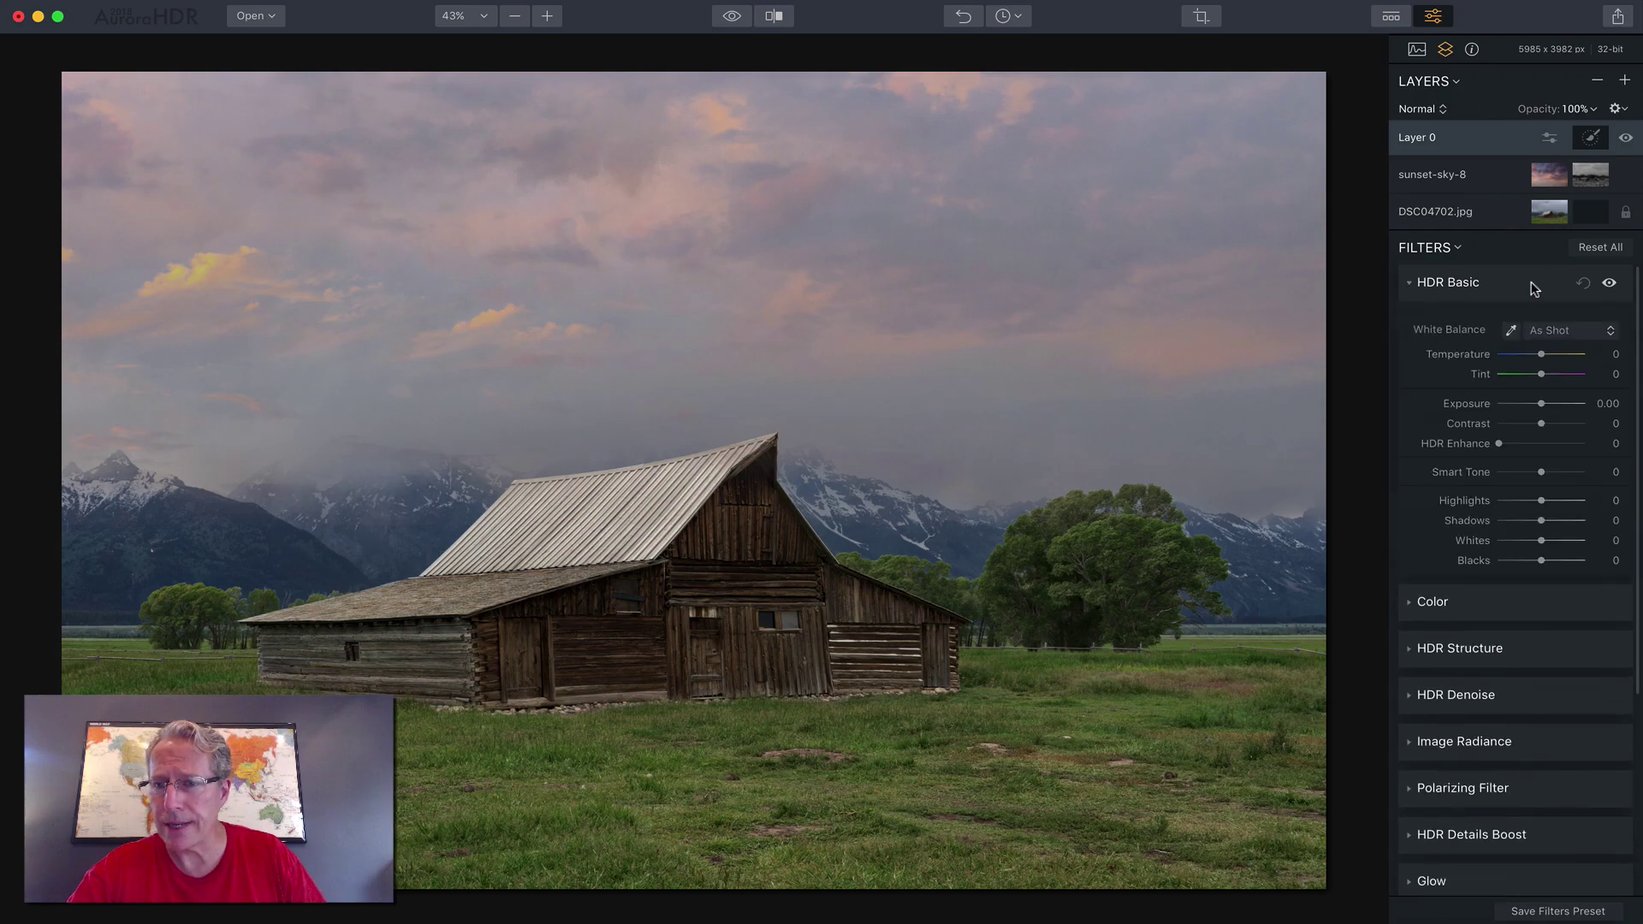
{"action": "left_click_drag", "start_coordinate": [1541, 424], "coordinate": [1512, 443]}
In Top & Bottom Tuning, set top exposure -13, top contrast 68, bottom exposure -12
{"action": "scroll", "coordinate": [1499, 603], "scroll_direction": "down", "scroll_amount": 5}
{"action": "left_click", "coordinate": [1545, 645]}
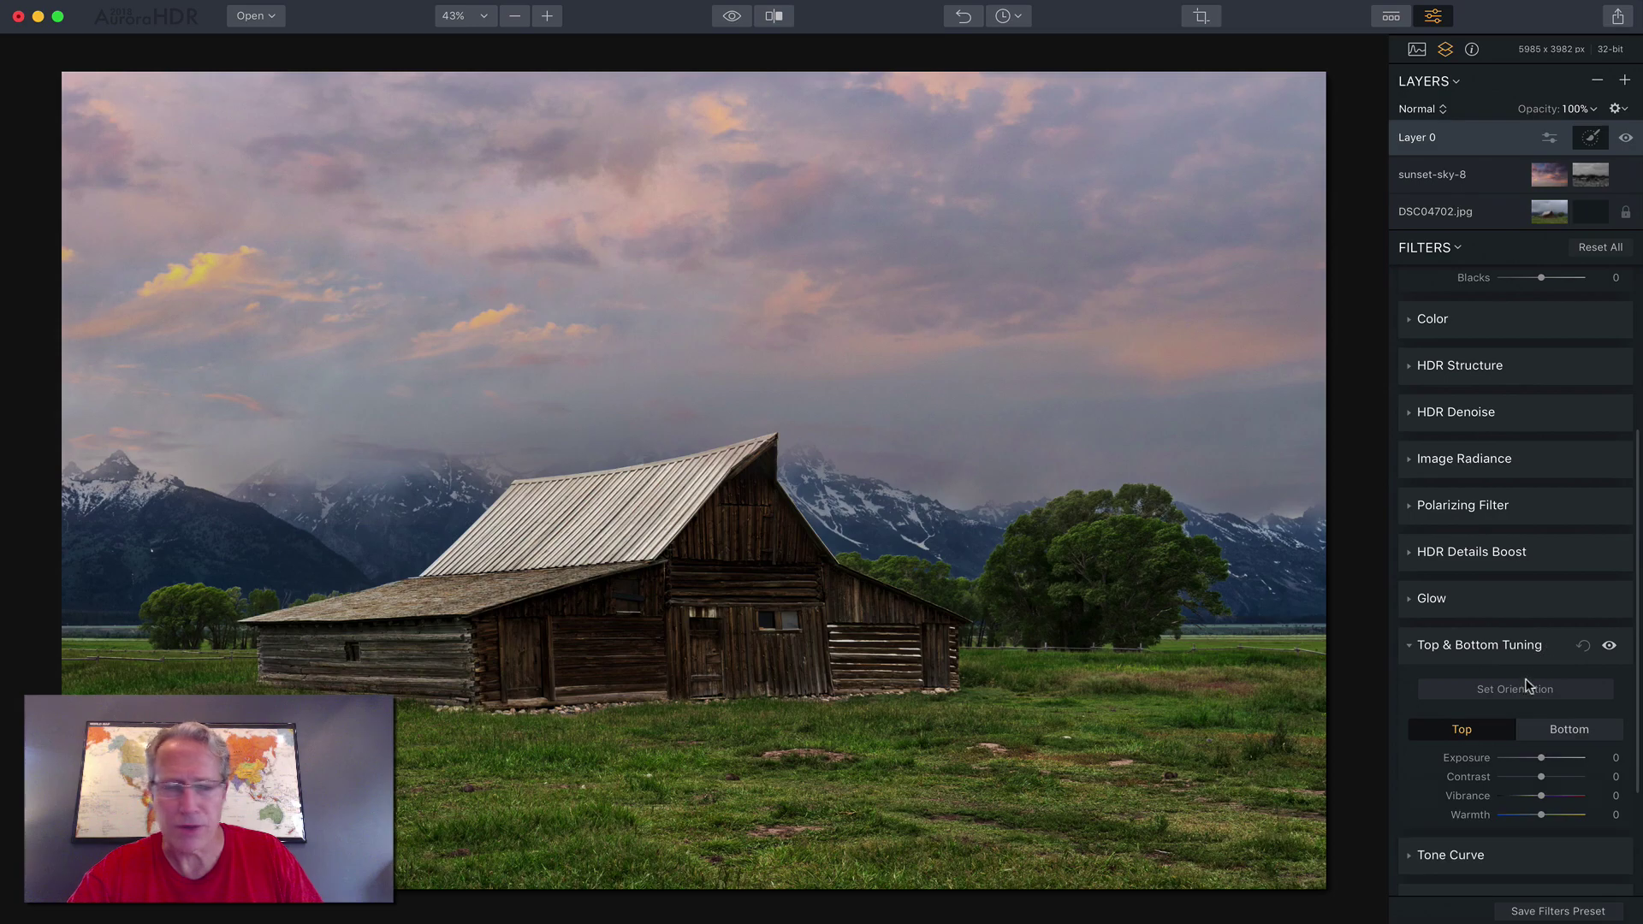
{"action": "scroll", "coordinate": [1524, 679], "scroll_direction": "down", "scroll_amount": 2}
{"action": "scroll", "coordinate": [1524, 685], "scroll_direction": "down", "scroll_amount": 2}
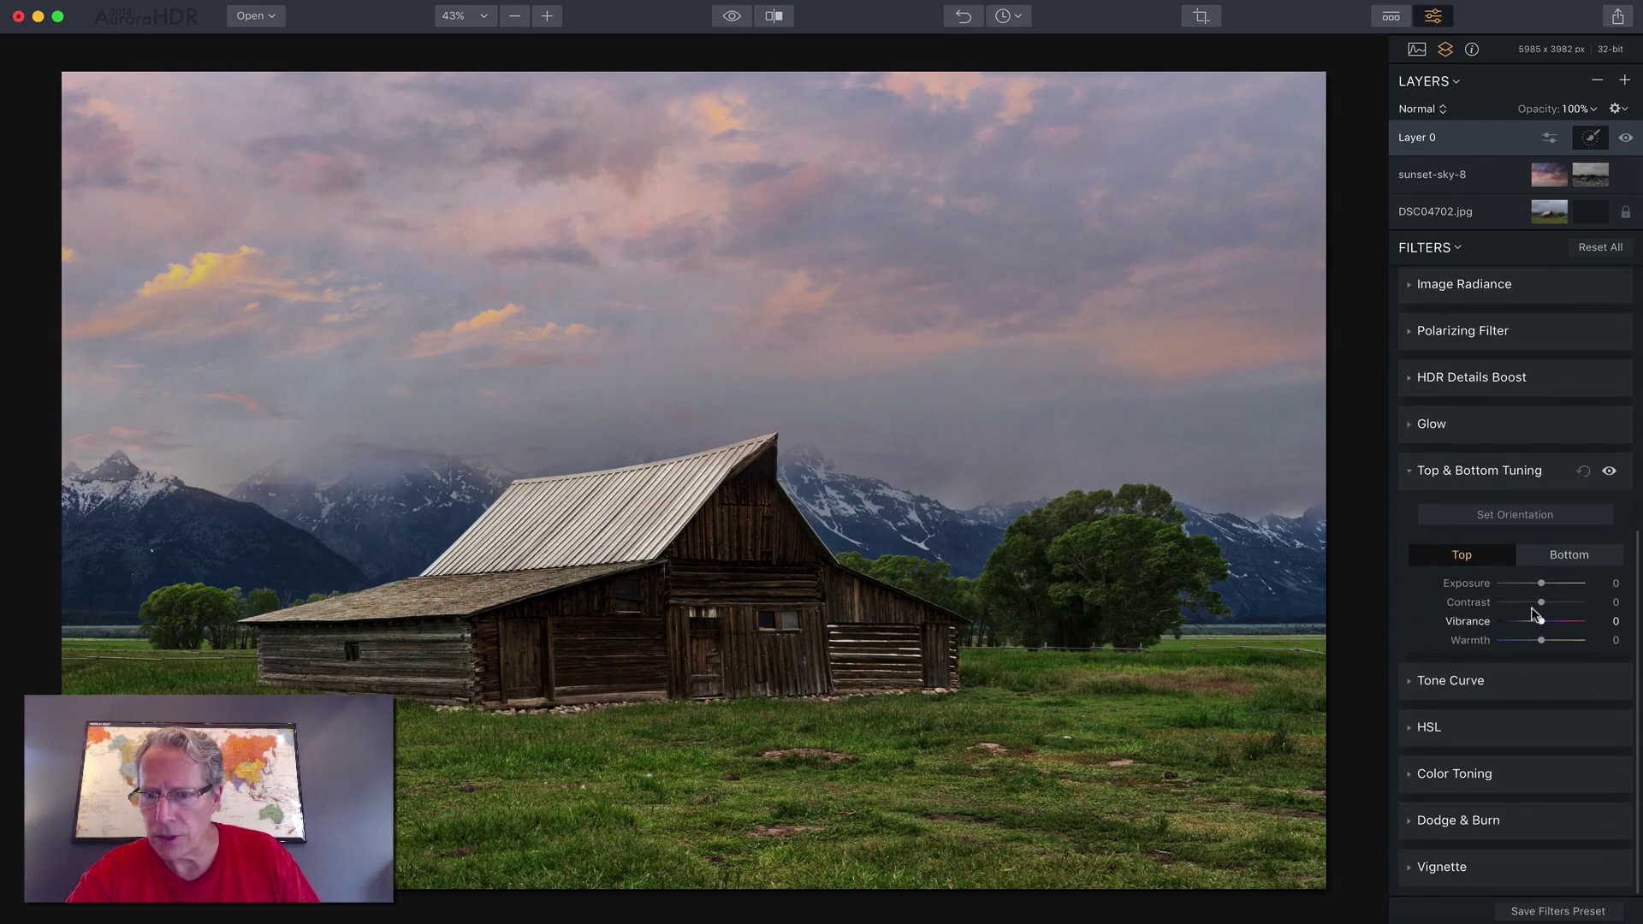
{"action": "left_click_drag", "start_coordinate": [1540, 584], "coordinate": [1534, 585]}
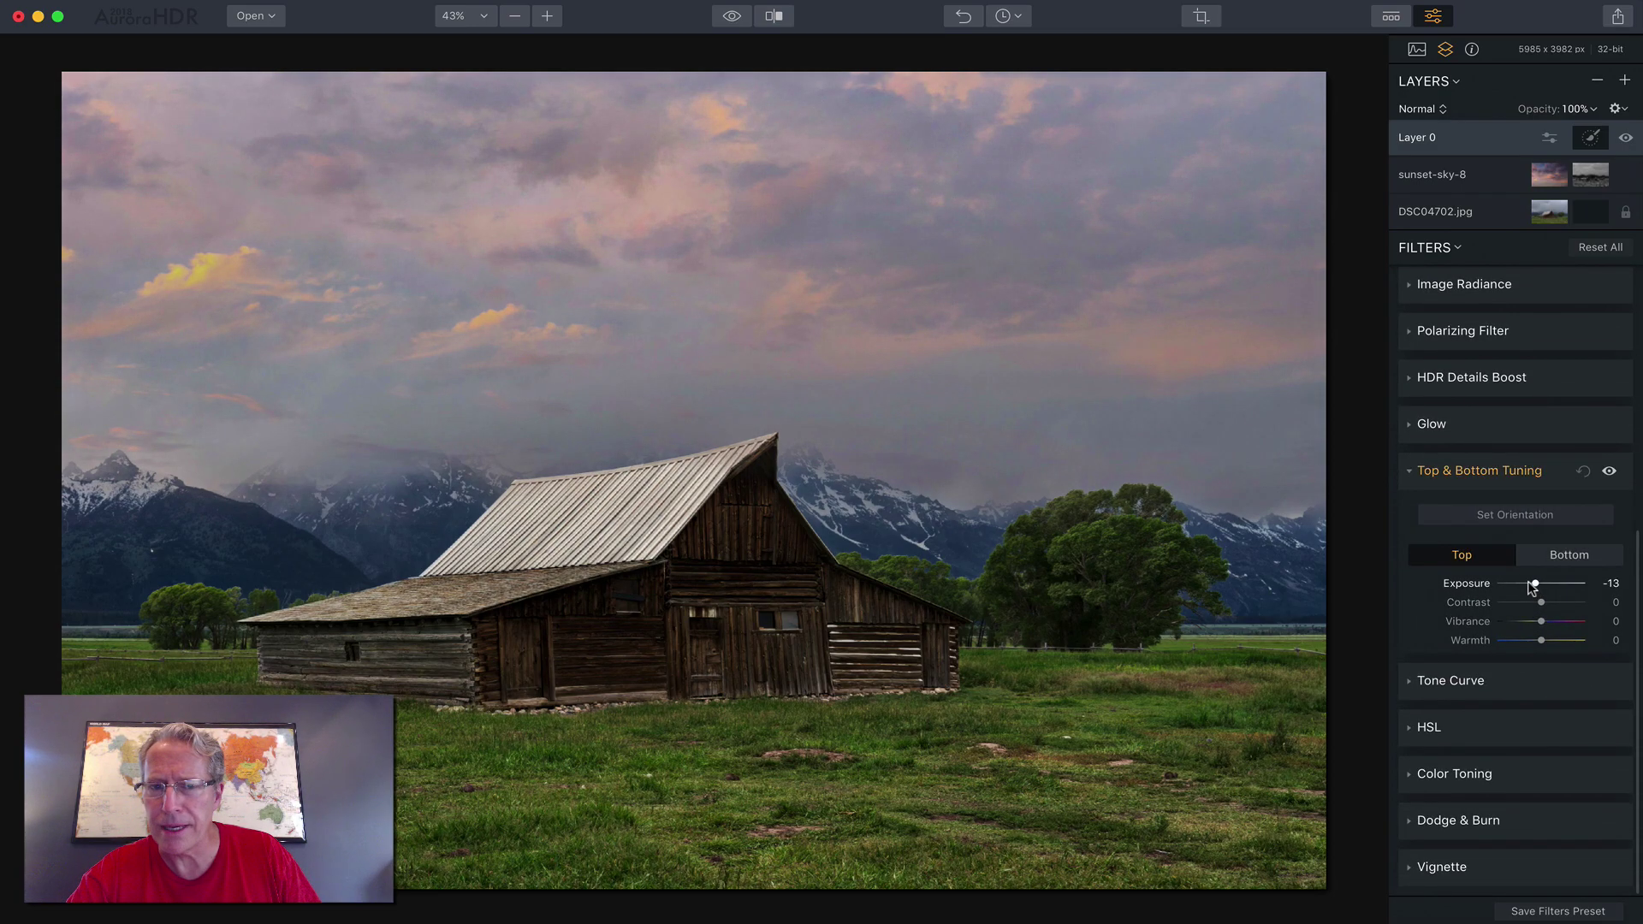
{"action": "left_click", "coordinate": [1608, 471]}
{"action": "left_click", "coordinate": [1609, 472]}
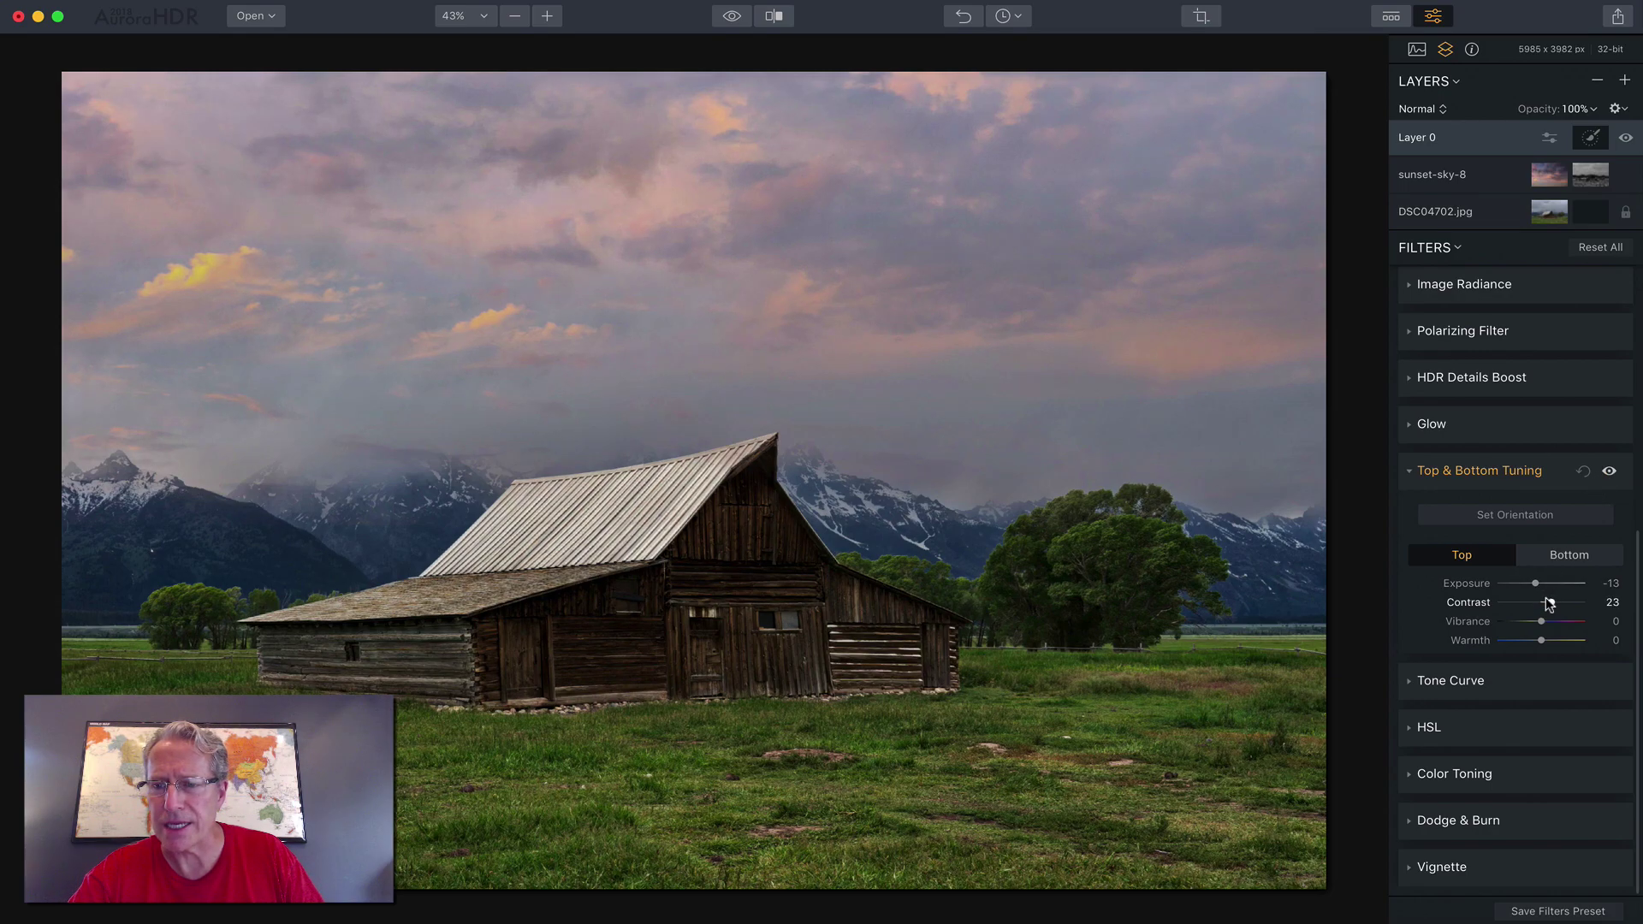
{"action": "left_click_drag", "start_coordinate": [1550, 604], "coordinate": [1568, 599]}
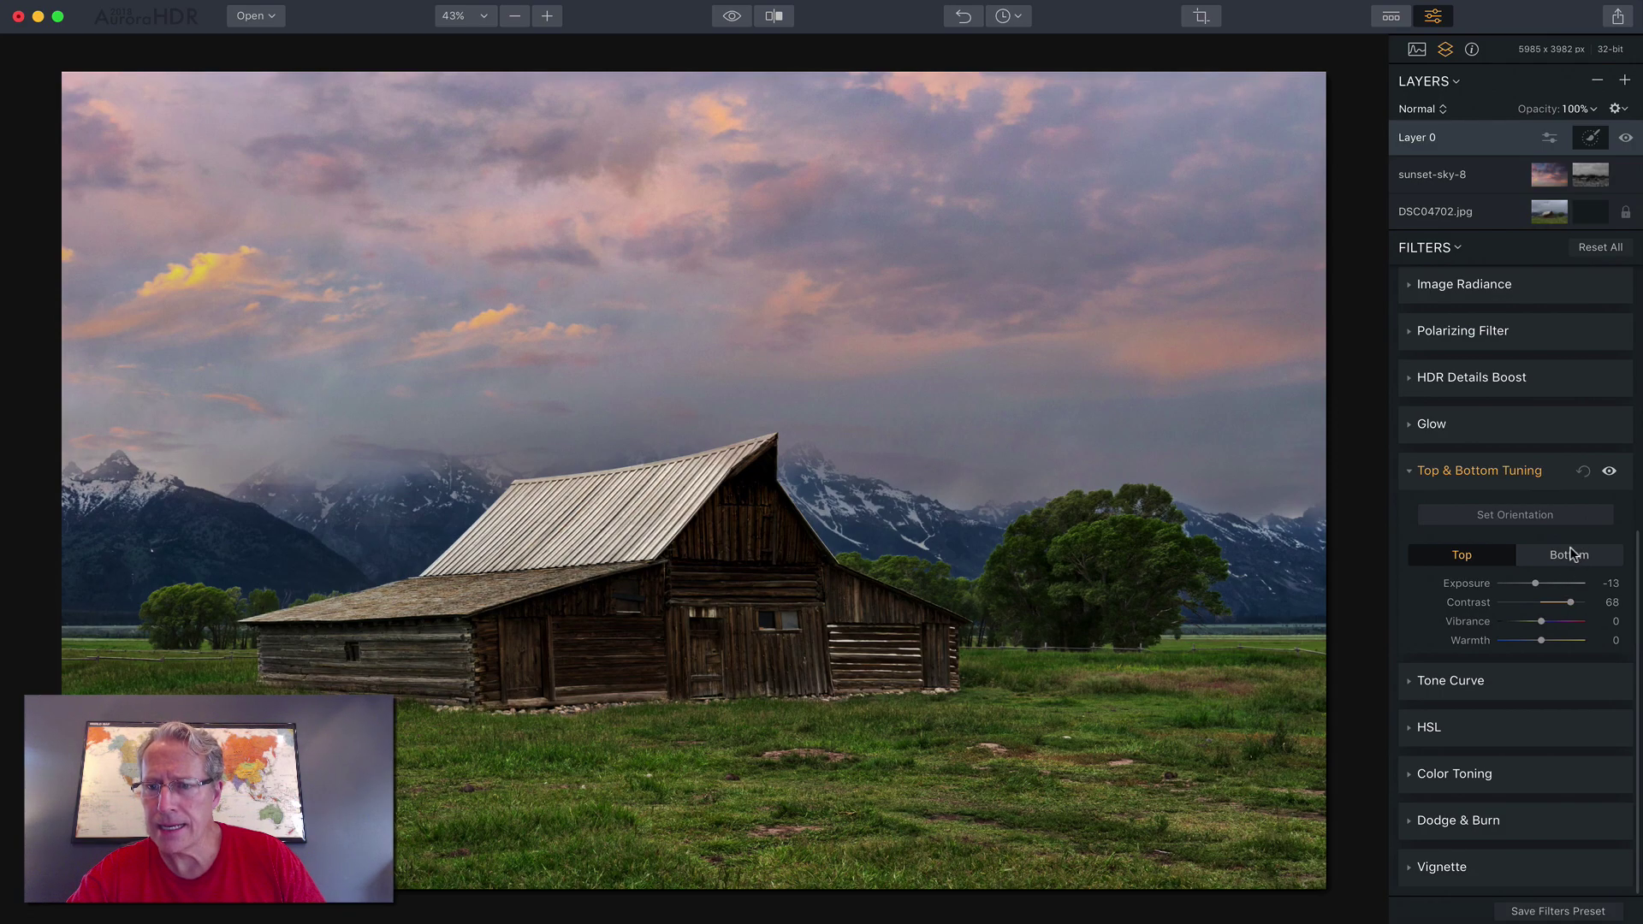
{"action": "left_click", "coordinate": [1571, 555]}
{"action": "left_click_drag", "start_coordinate": [1541, 585], "coordinate": [1531, 585]}
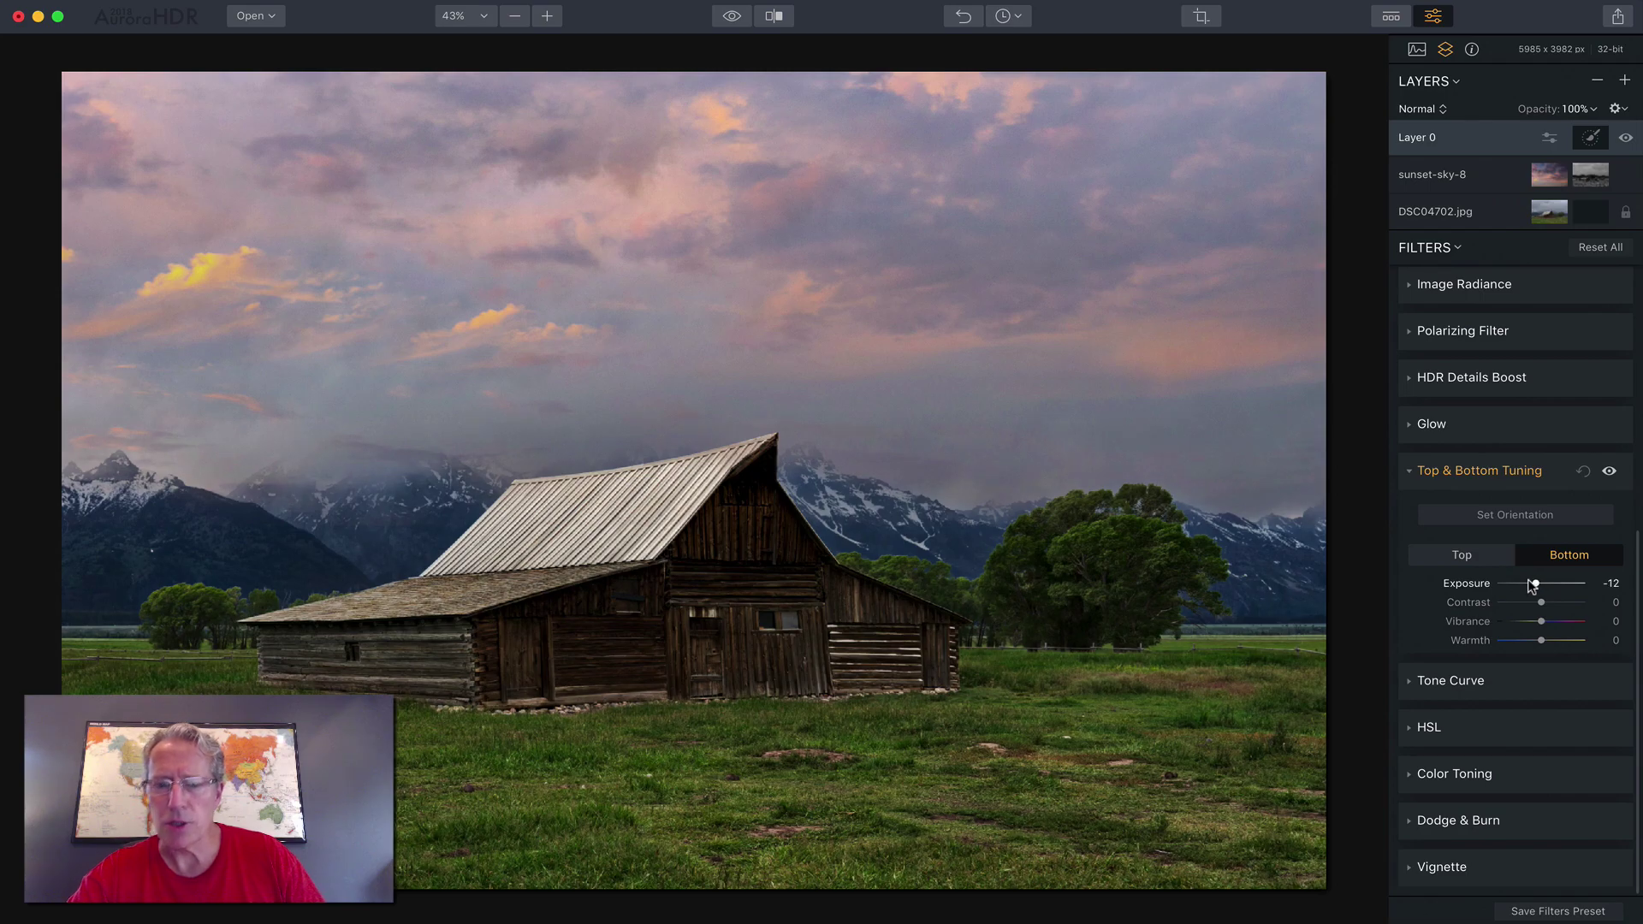
{"action": "left_click", "coordinate": [1550, 476]}
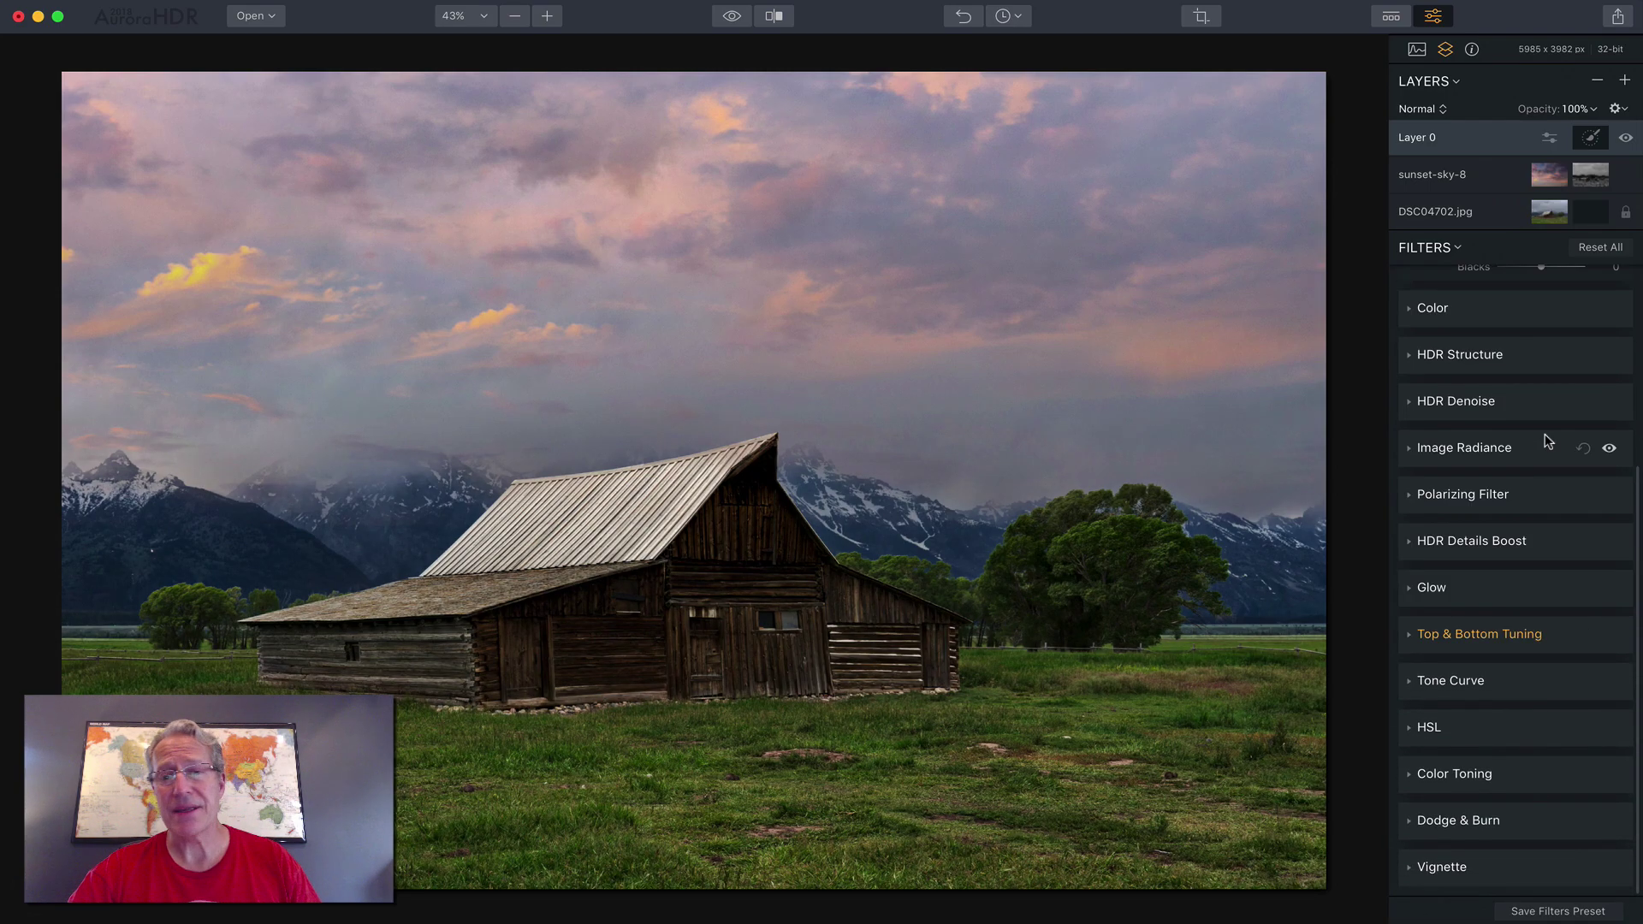
{"action": "scroll", "coordinate": [1543, 440], "scroll_direction": "up", "scroll_amount": 5}
{"action": "left_click", "coordinate": [1623, 138]}
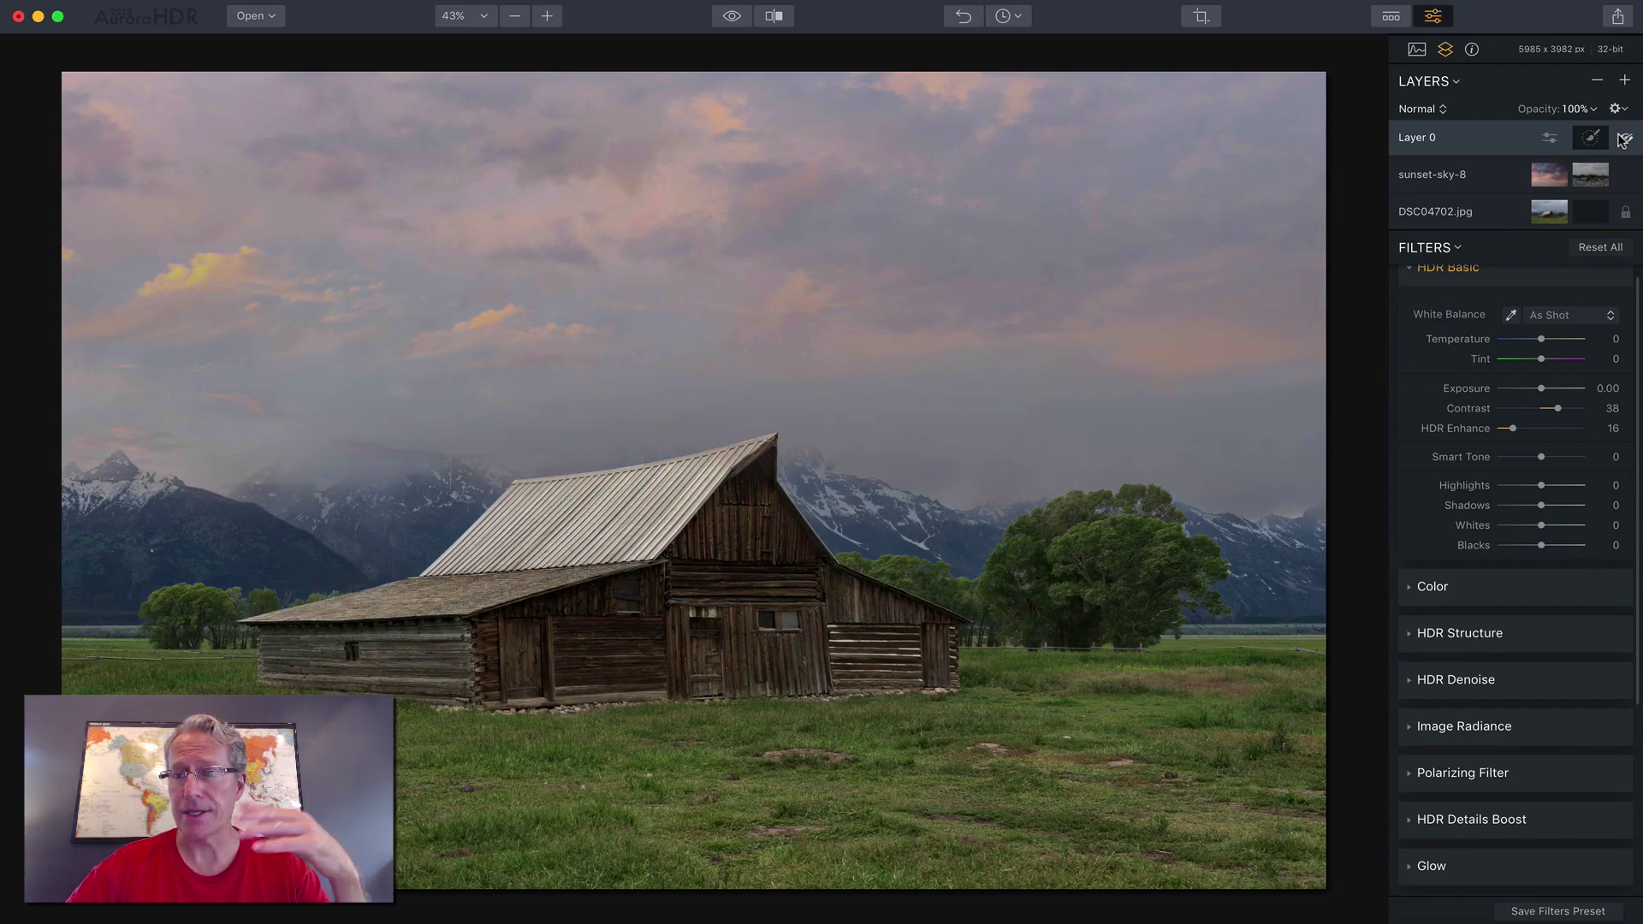
{"action": "left_click", "coordinate": [1623, 139]}
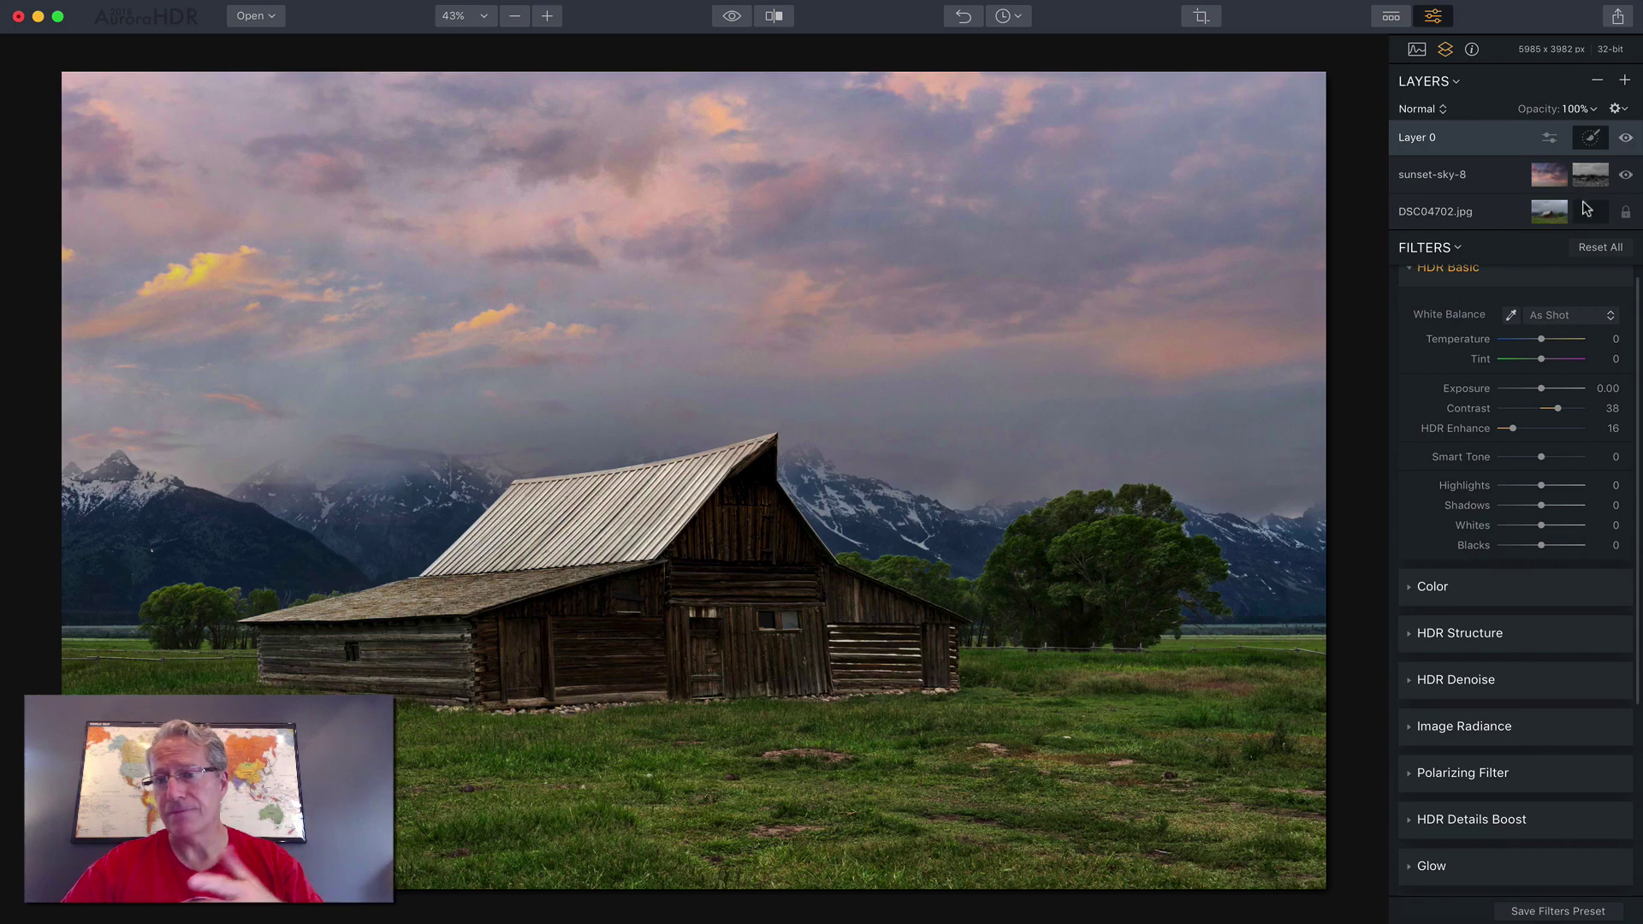
{"action": "left_click", "coordinate": [1527, 274]}
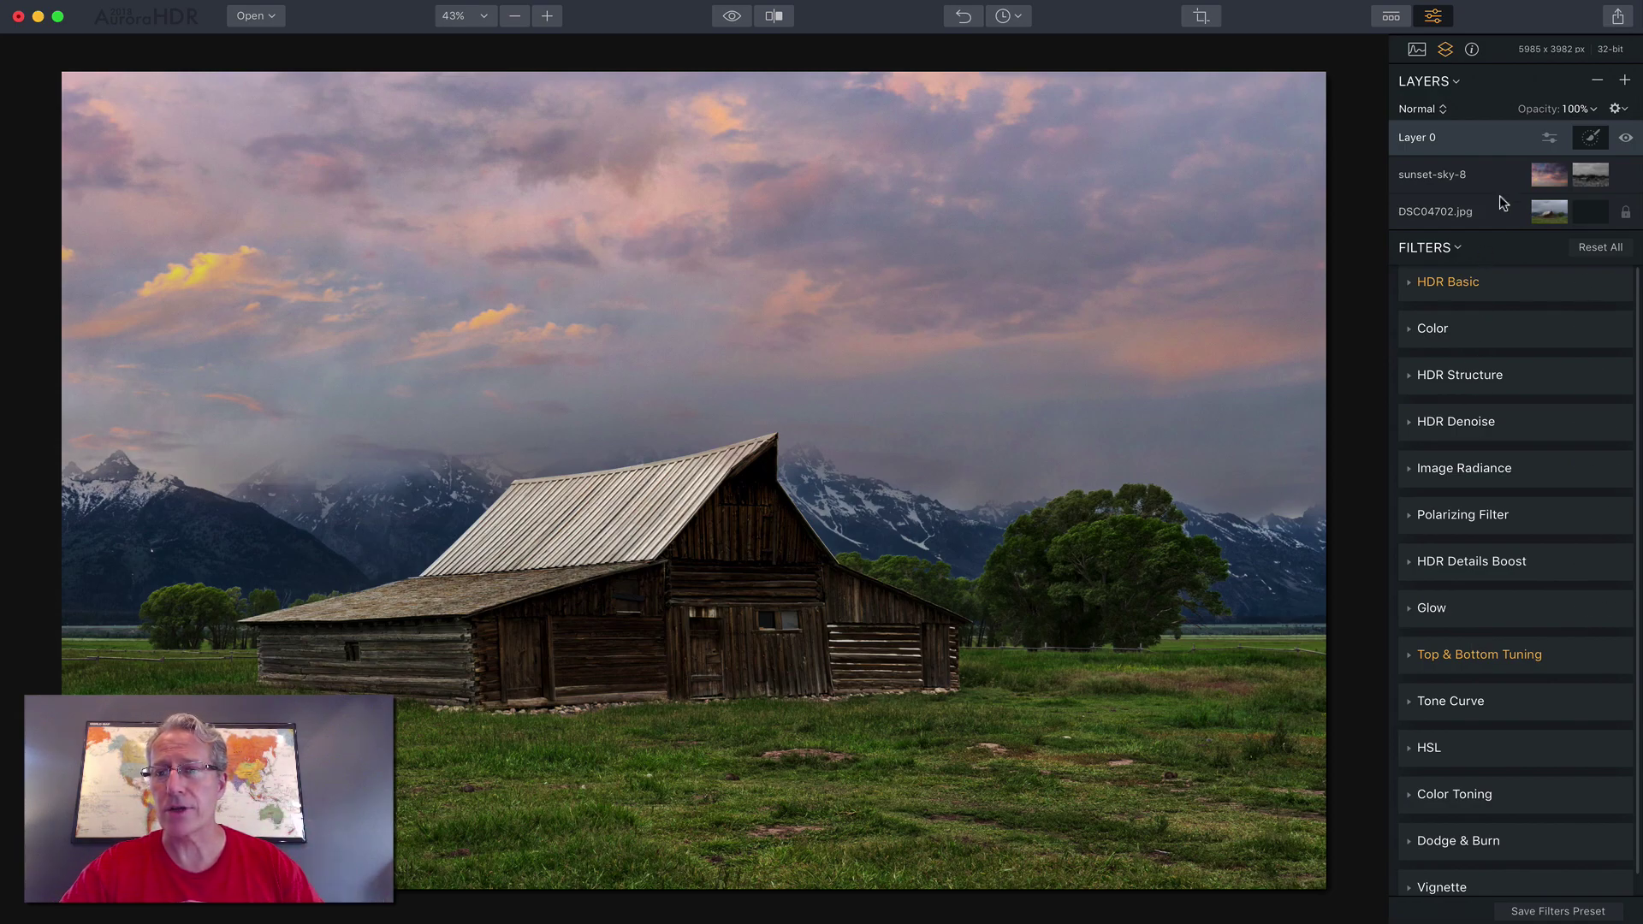
Create Layer 1 as an adjustment layer with the Realistic Vivid preset at 50% opacity
{"action": "left_click", "coordinate": [1623, 80]}
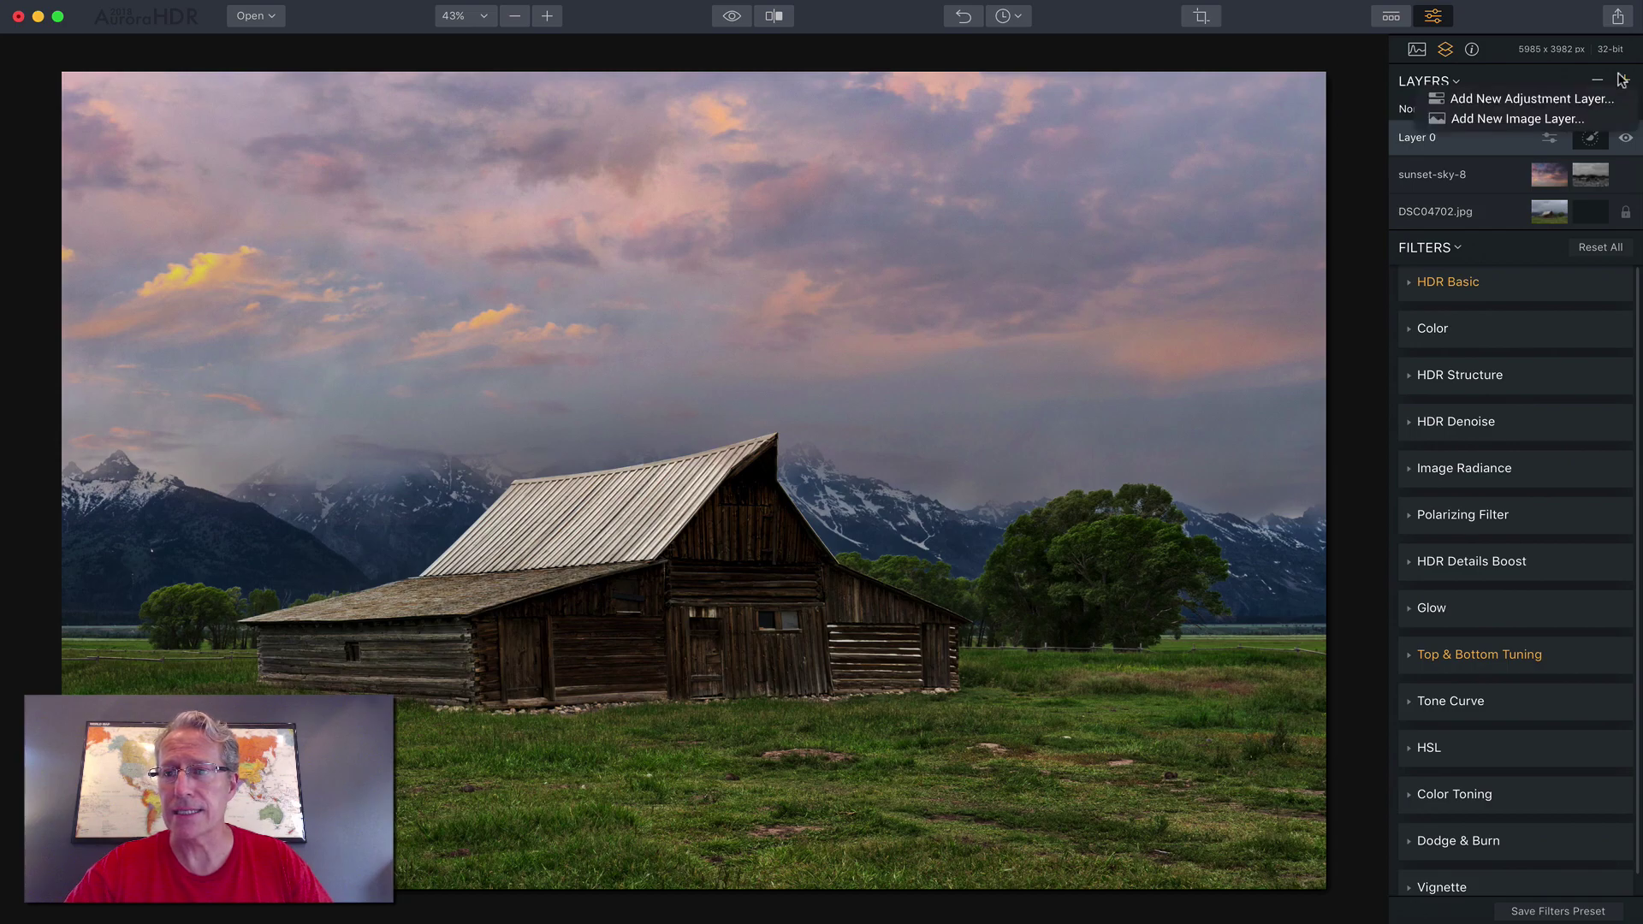
{"action": "left_click", "coordinate": [1554, 99]}
{"action": "left_click", "coordinate": [1390, 18]}
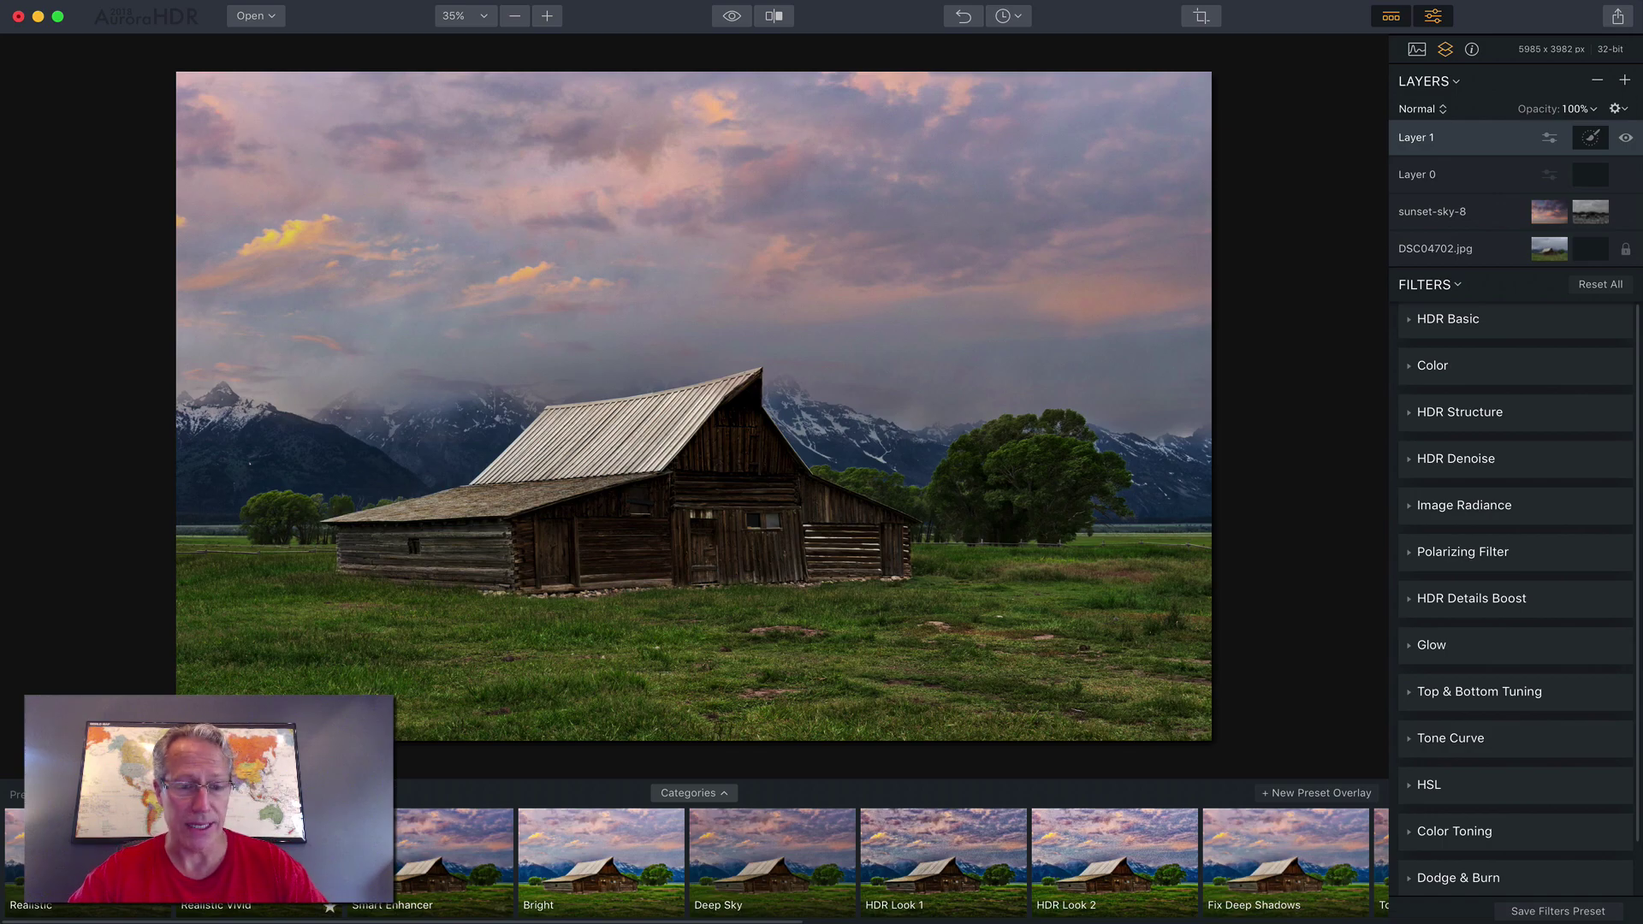
{"action": "left_click", "coordinate": [257, 855]}
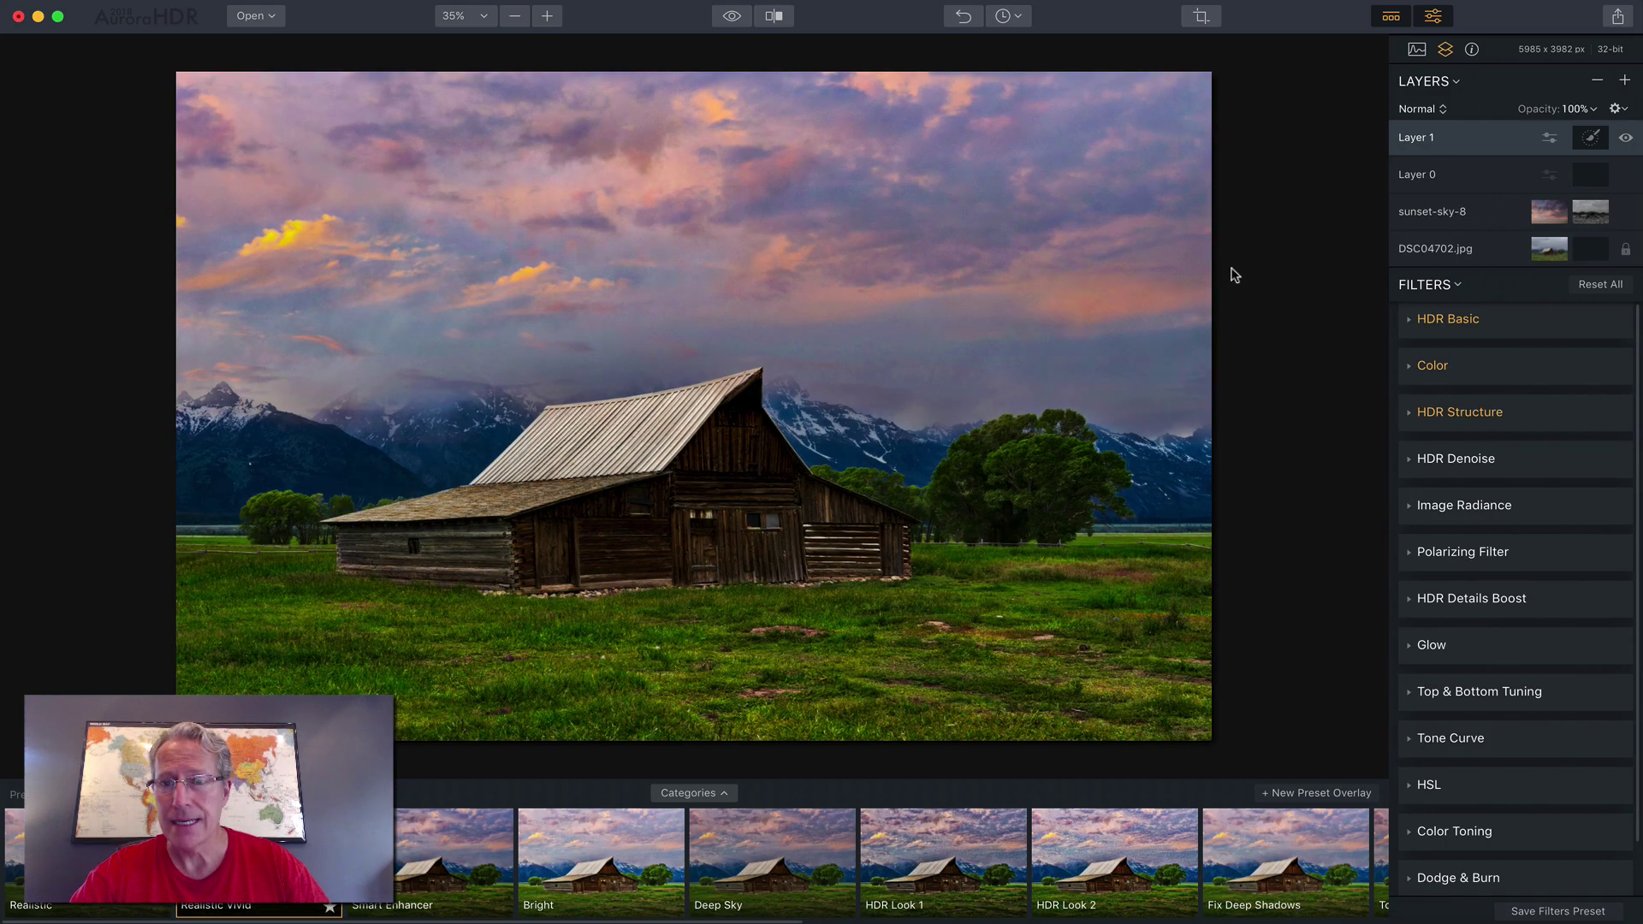
{"action": "left_click", "coordinate": [1384, 19]}
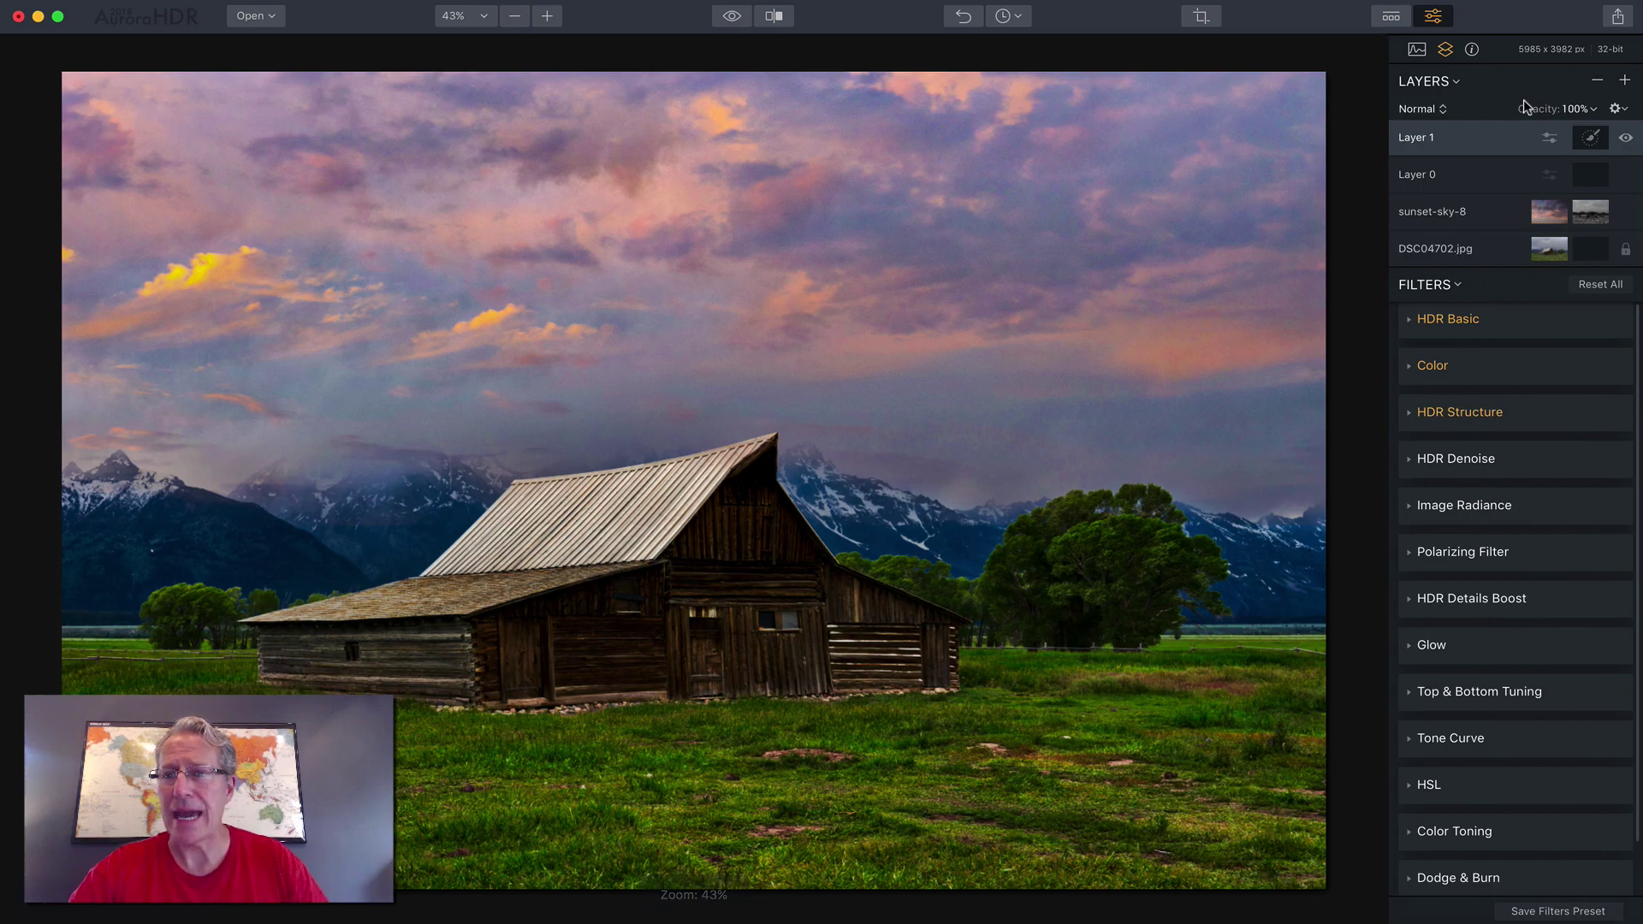
{"action": "left_click", "coordinate": [1574, 110]}
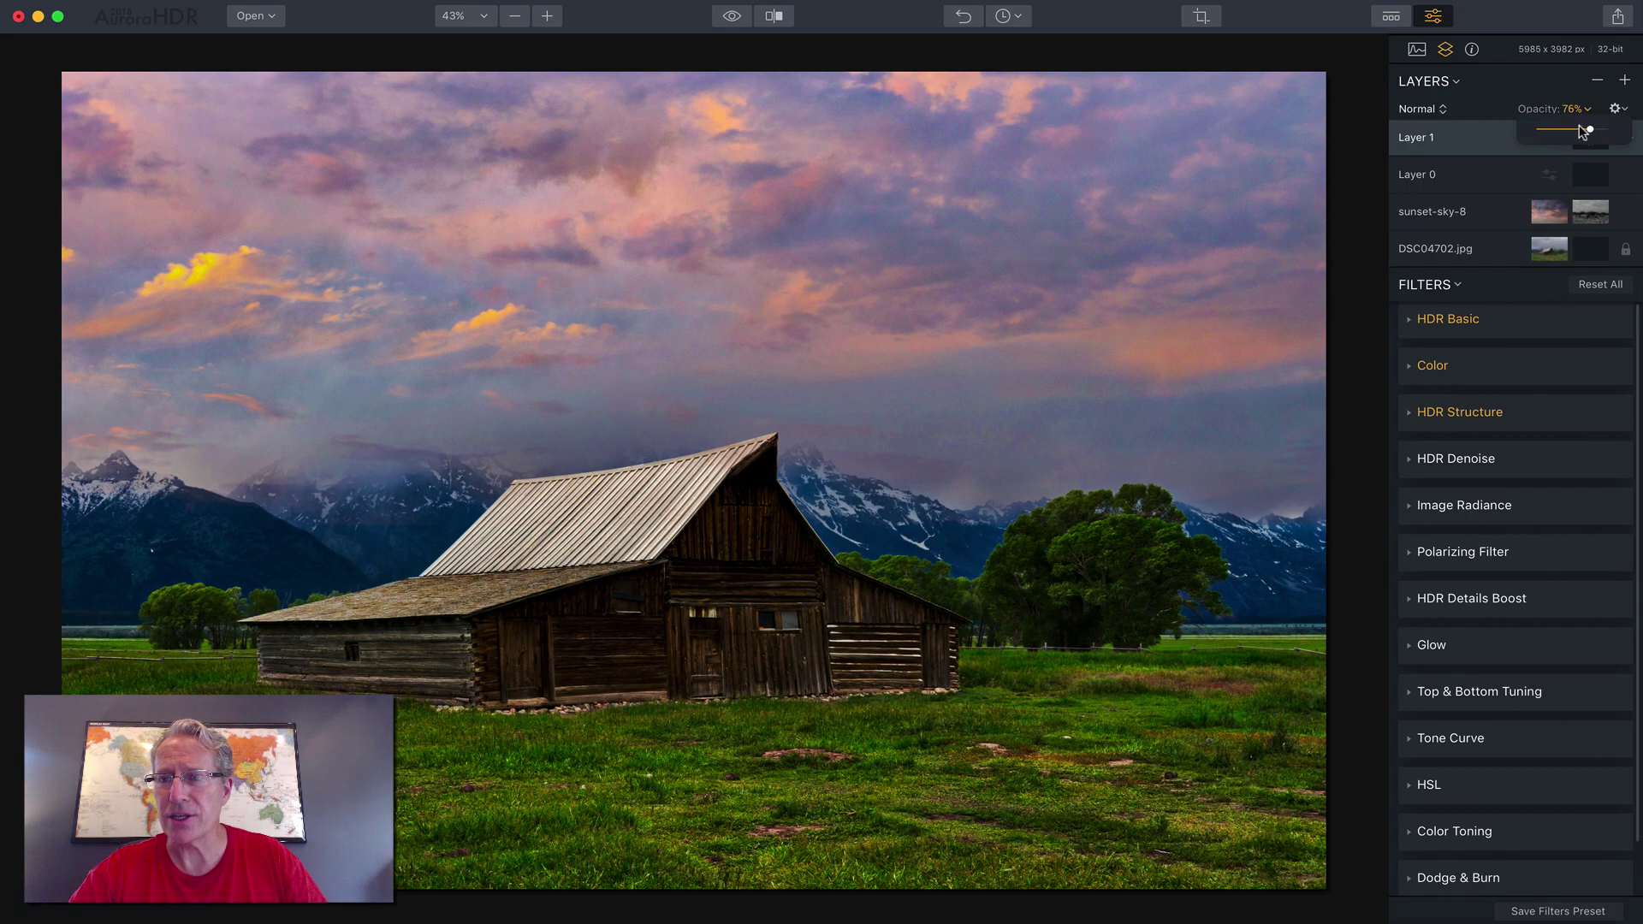
{"action": "left_click_drag", "start_coordinate": [1582, 131], "coordinate": [1563, 129]}
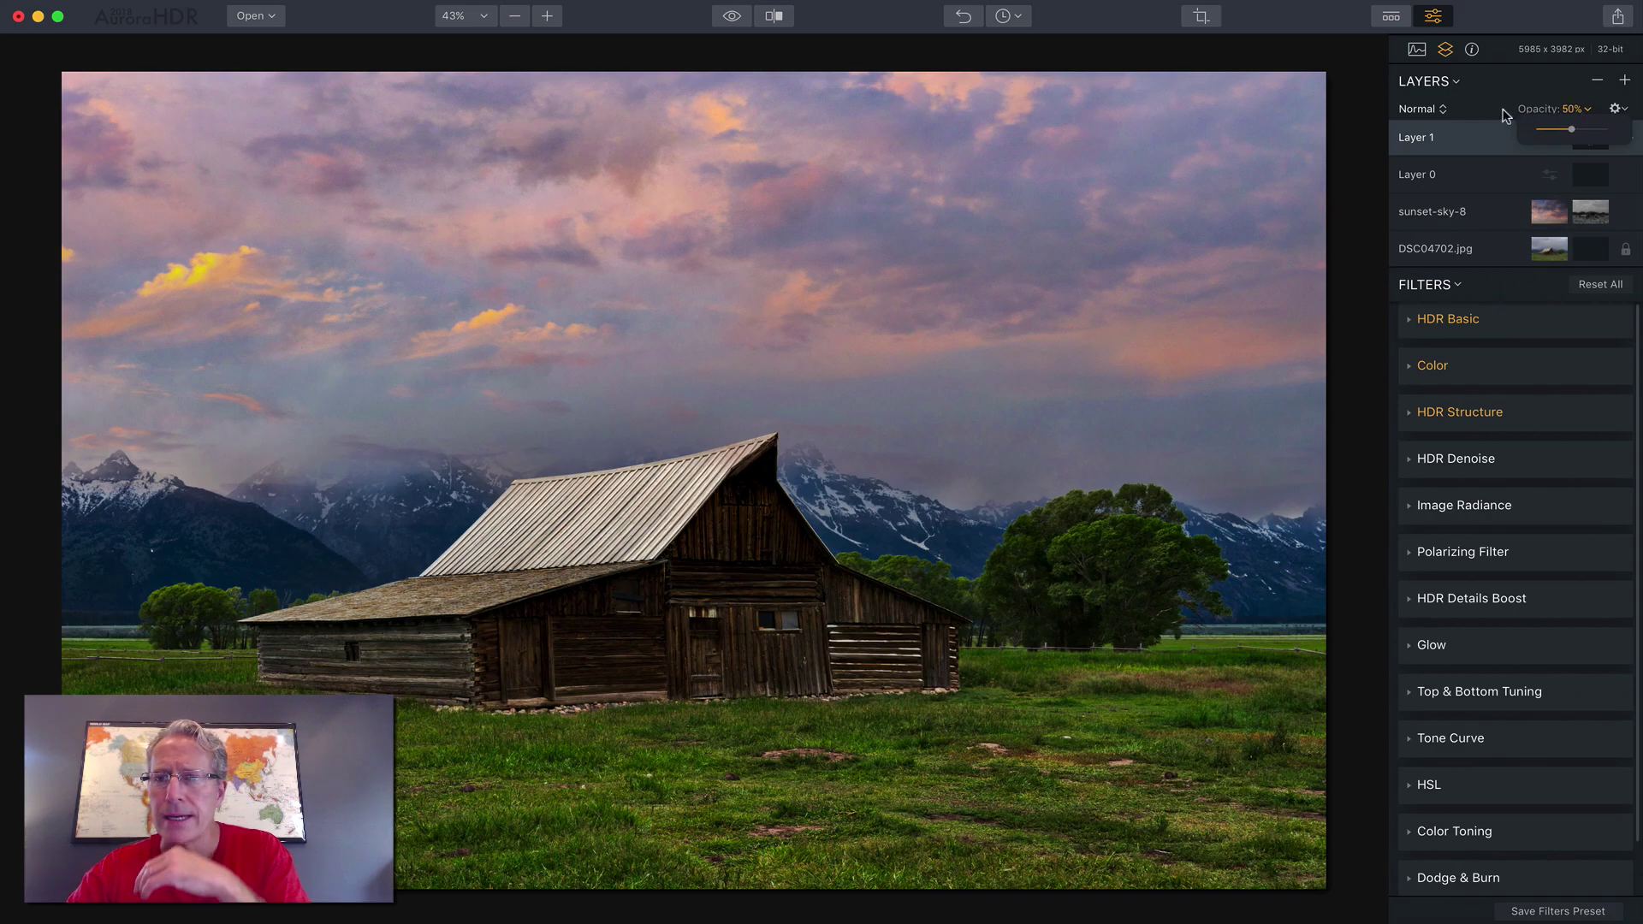
Brighten the bottom of the picture to exposure 41 in Top & Bottom Tuning
{"action": "left_click", "coordinate": [1514, 294]}
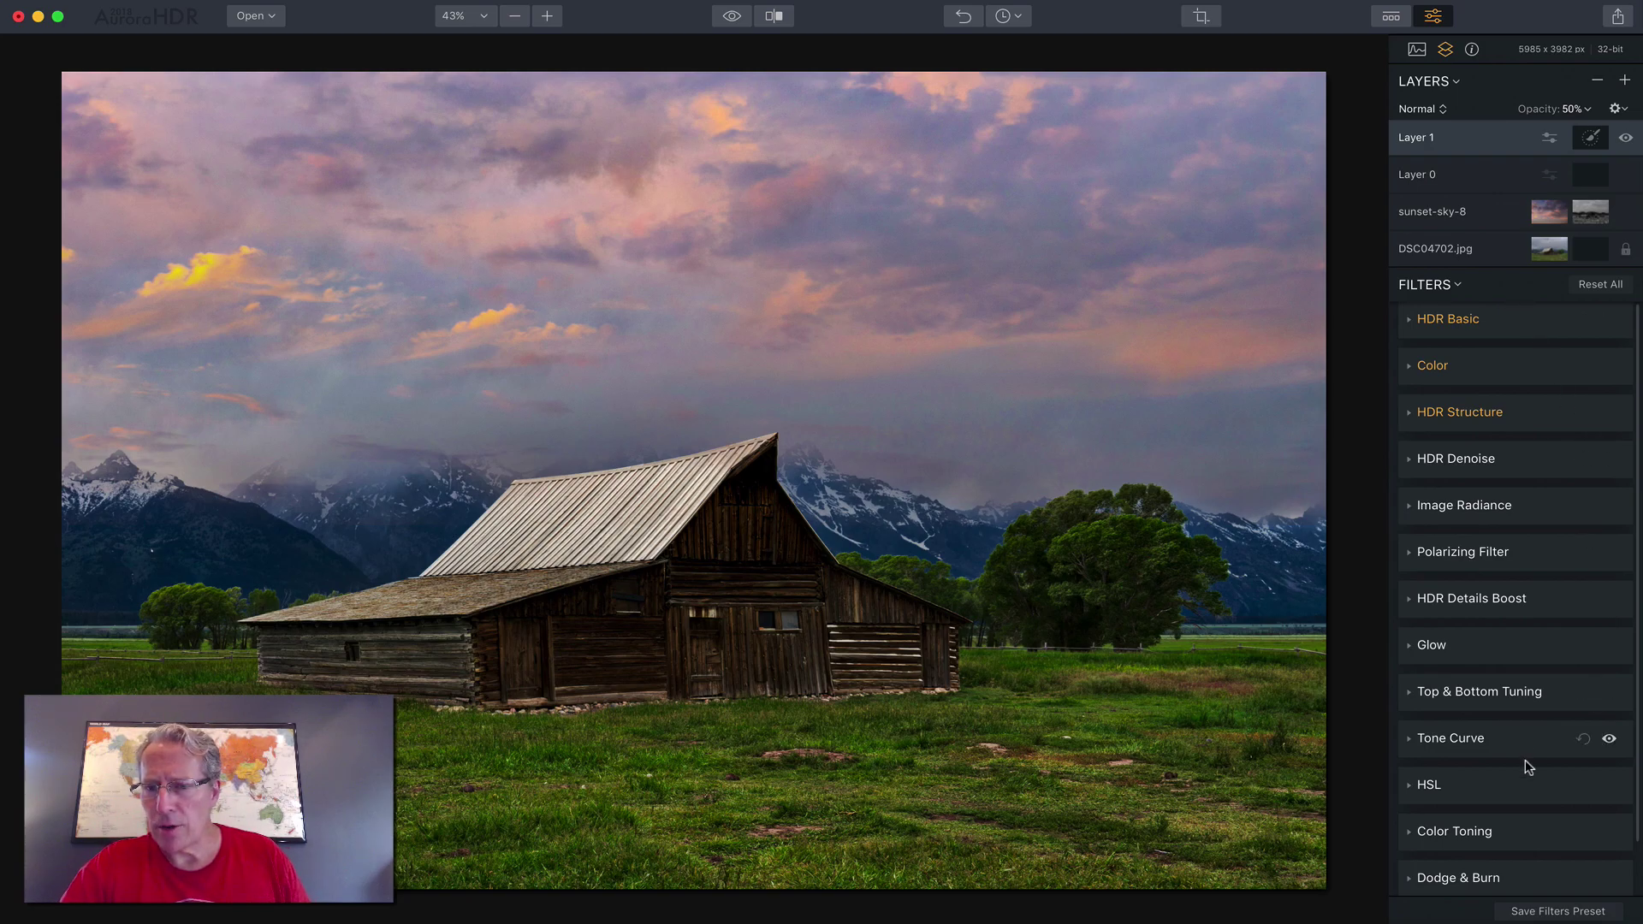
{"action": "left_click", "coordinate": [1531, 695]}
{"action": "scroll", "coordinate": [1531, 703], "scroll_direction": "down", "scroll_amount": 2}
{"action": "left_click", "coordinate": [1547, 707]}
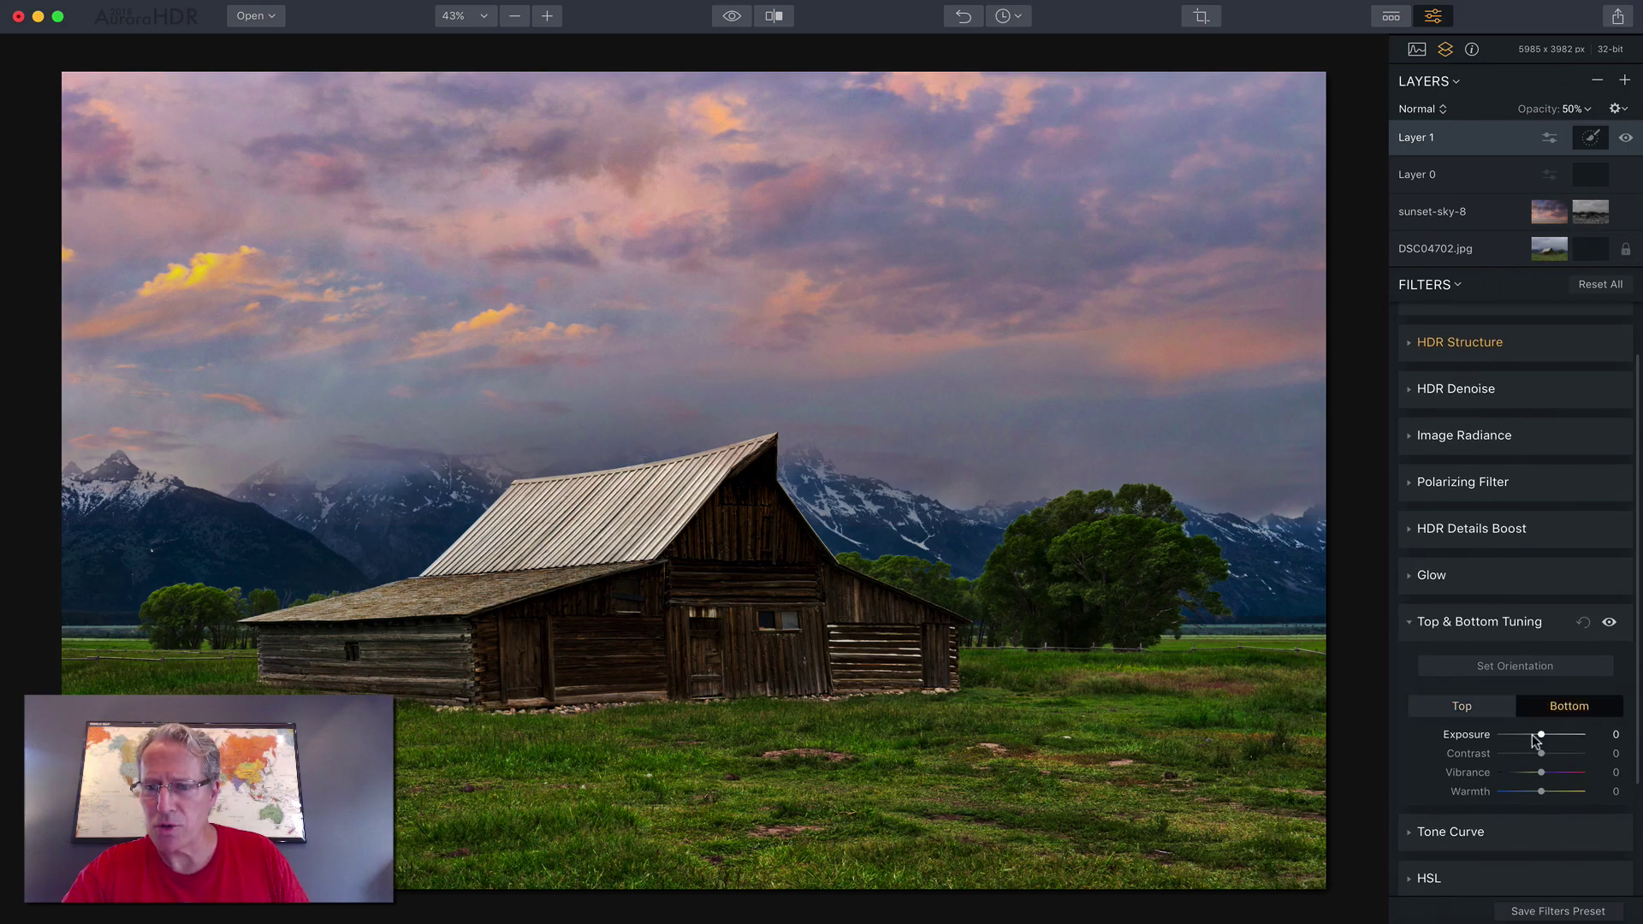
{"action": "left_click_drag", "start_coordinate": [1540, 735], "coordinate": [1558, 737]}
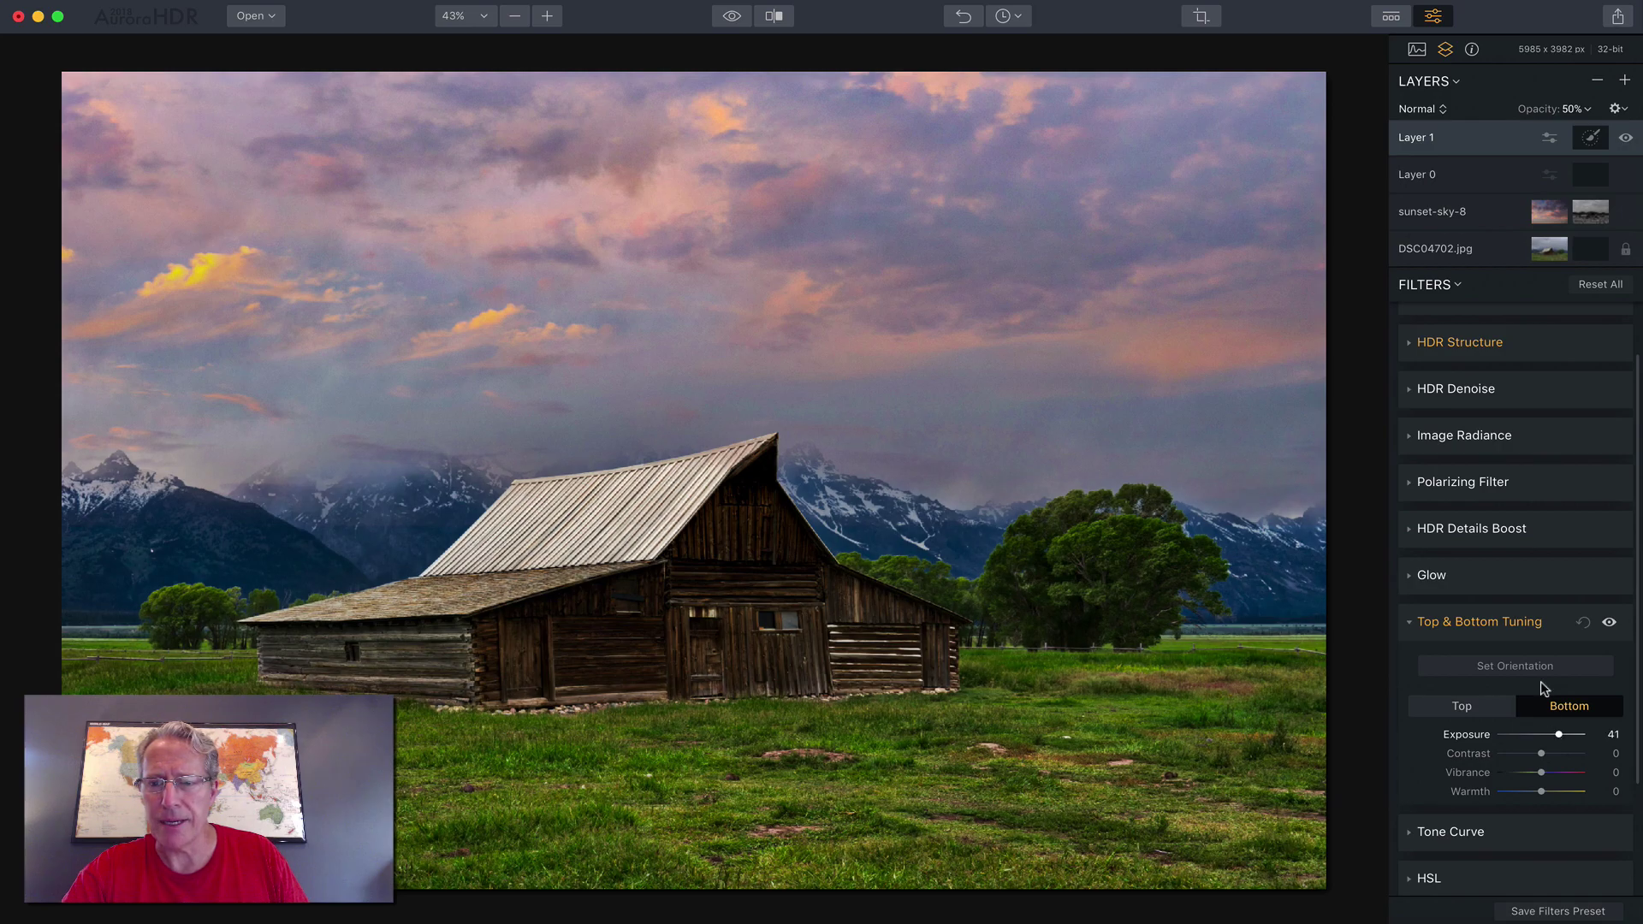
In HSL, desaturate green to -47, darken green luminance to -36, yellow saturation -53
{"action": "scroll", "coordinate": [1539, 676], "scroll_direction": "down", "scroll_amount": 2}
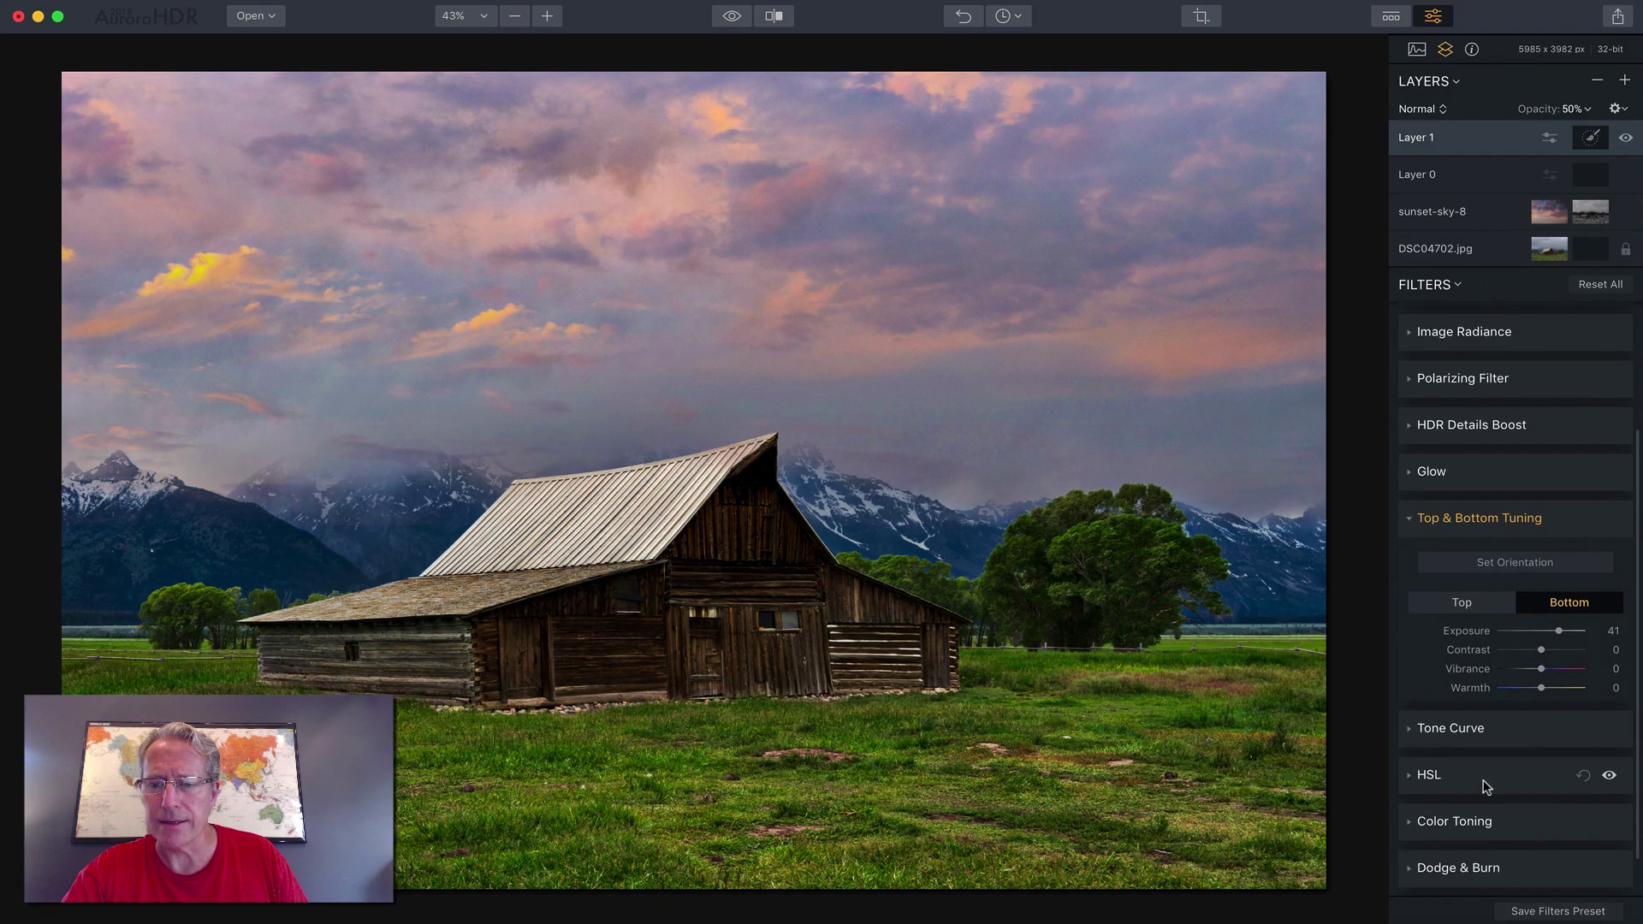
{"action": "left_click", "coordinate": [1482, 779]}
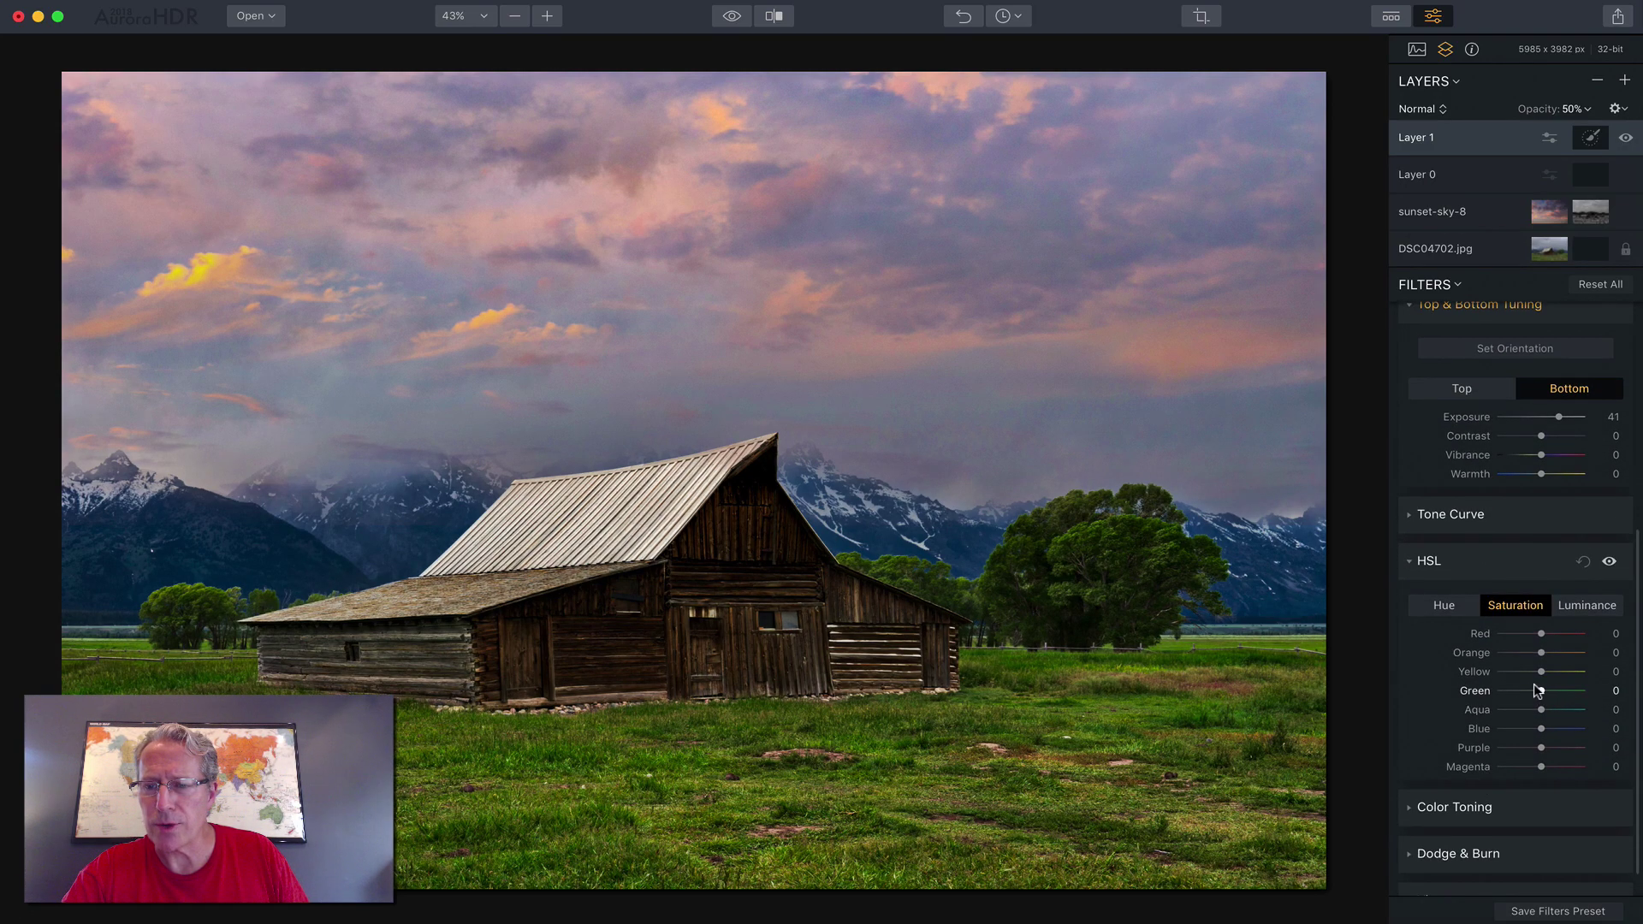
{"action": "left_click_drag", "start_coordinate": [1541, 691], "coordinate": [1519, 684]}
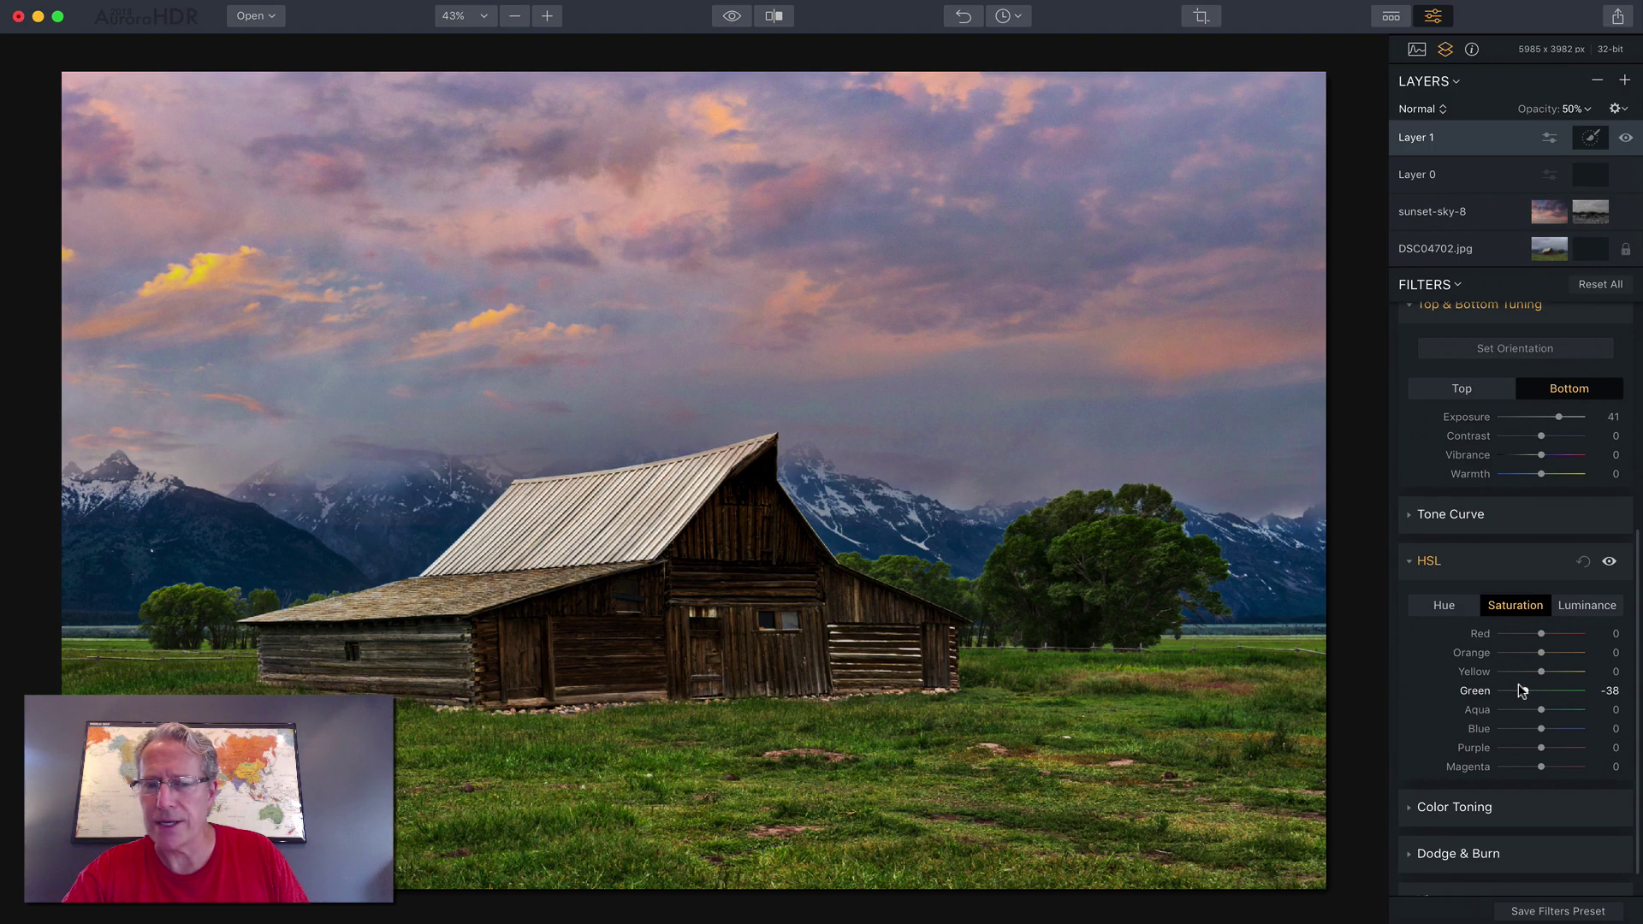
{"action": "left_click", "coordinate": [1586, 605]}
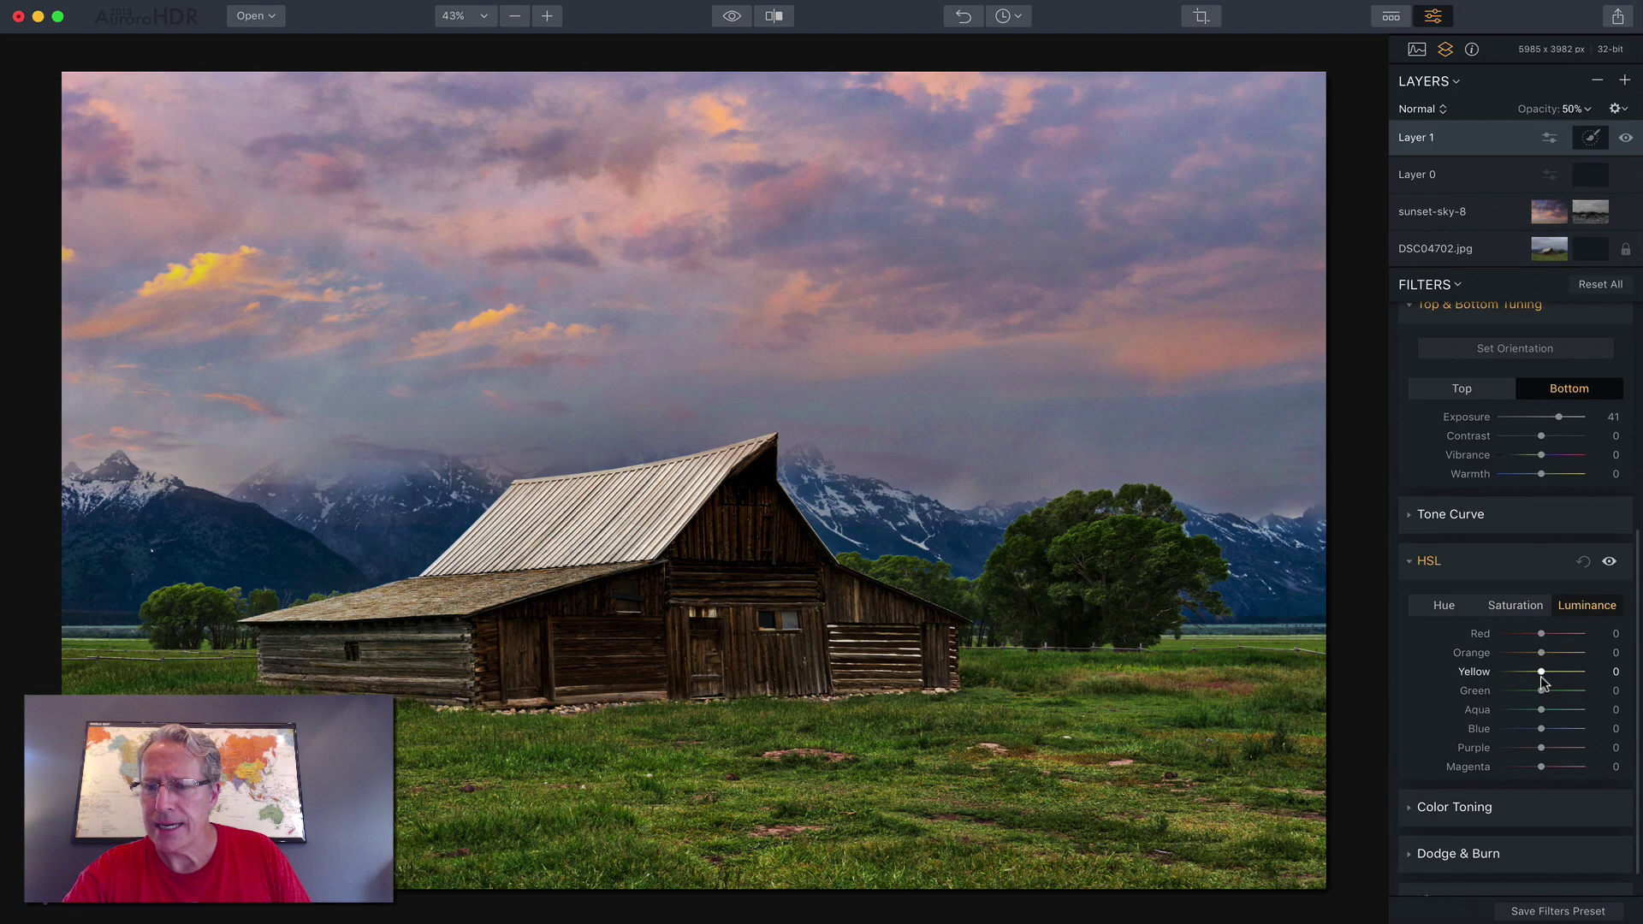
{"action": "left_click_drag", "start_coordinate": [1540, 691], "coordinate": [1523, 691]}
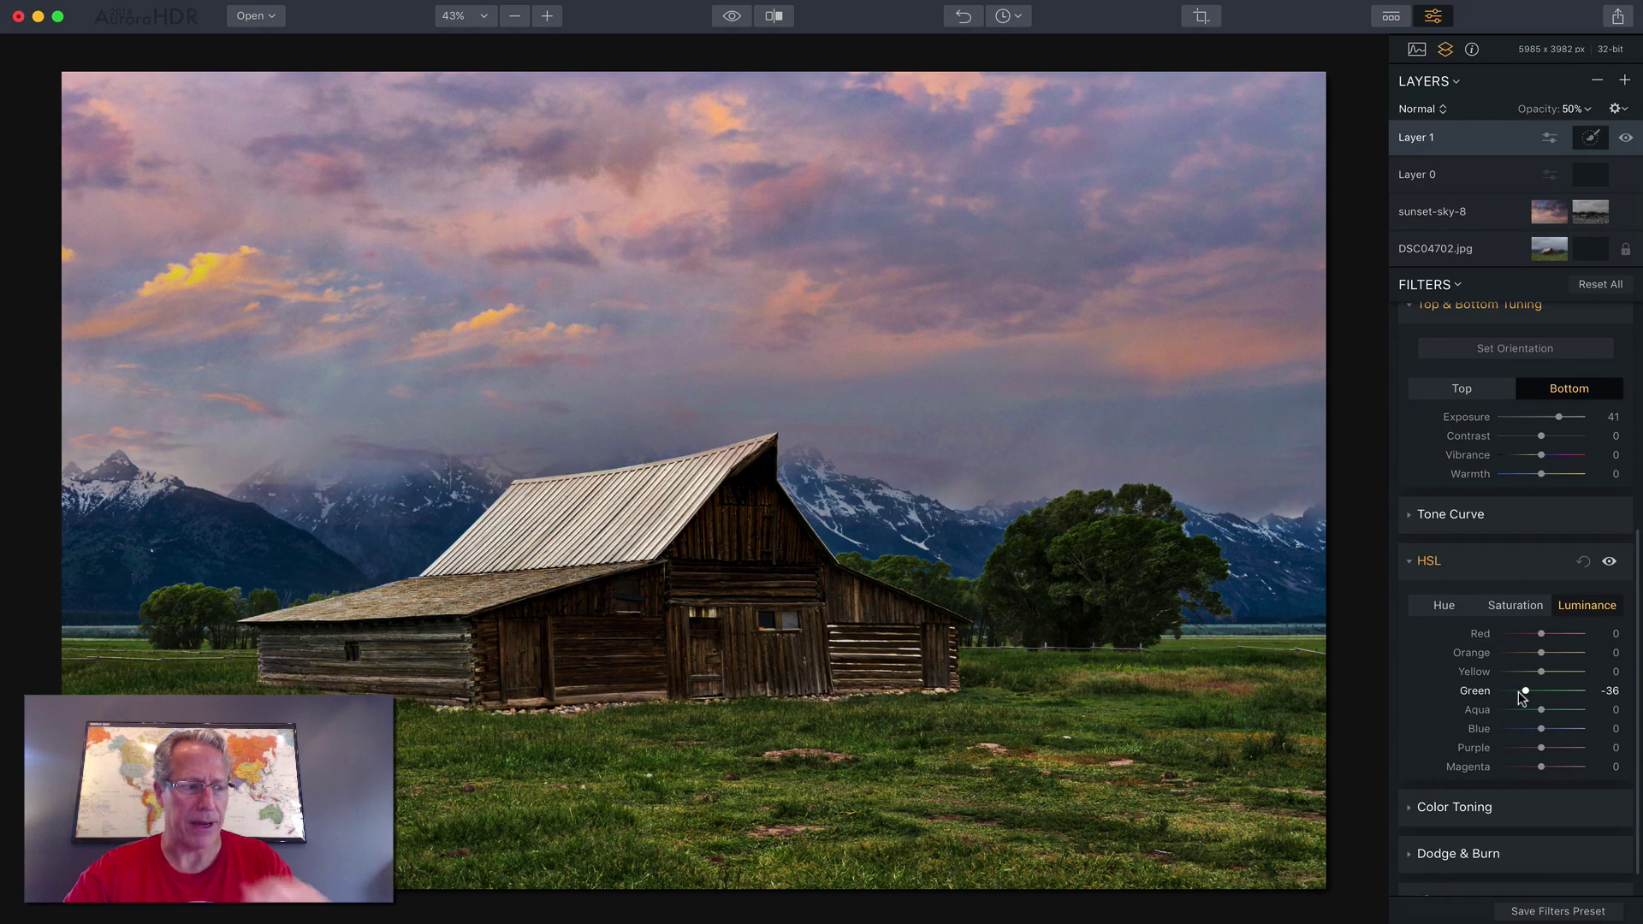
{"action": "left_click", "coordinate": [1507, 606]}
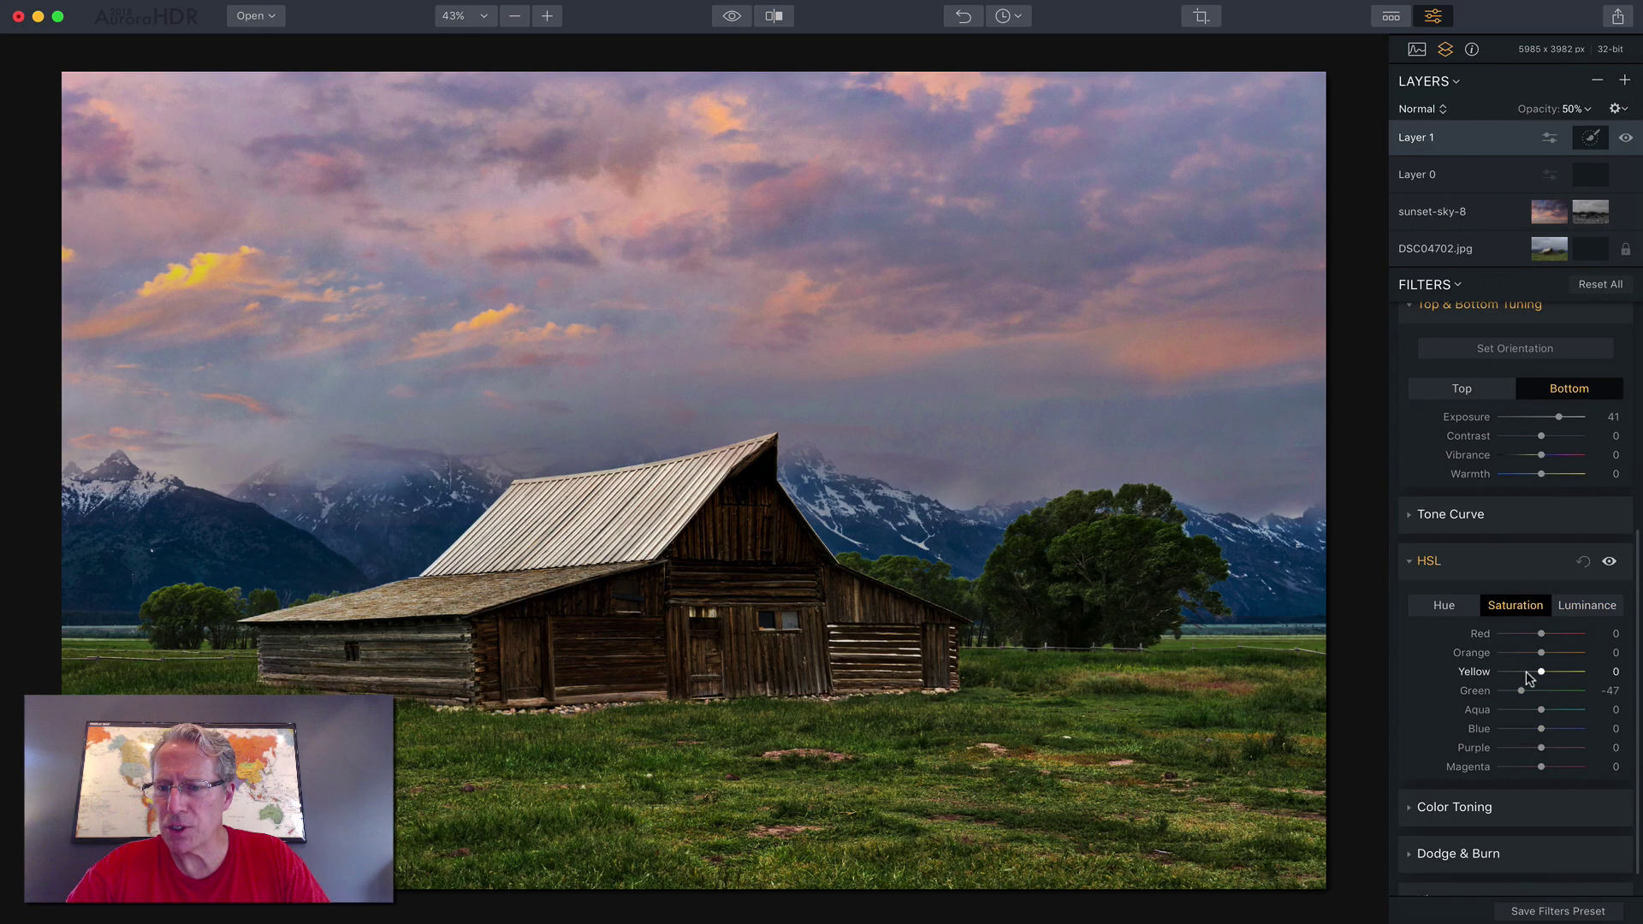
{"action": "left_click_drag", "start_coordinate": [1540, 672], "coordinate": [1512, 669]}
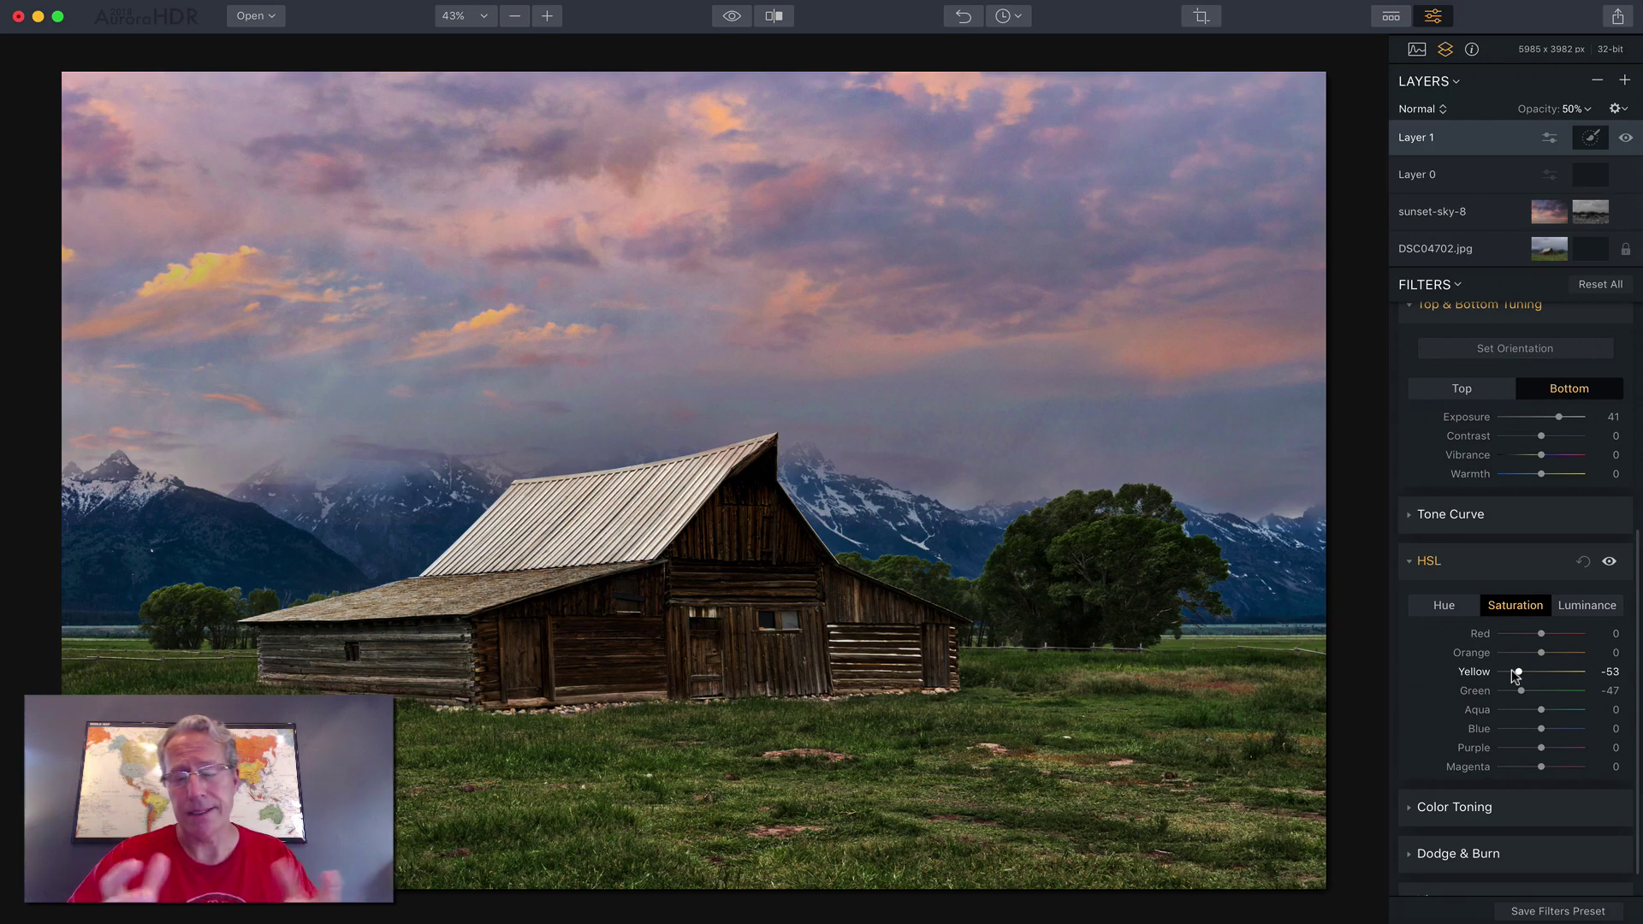
{"action": "left_click", "coordinate": [1504, 565]}
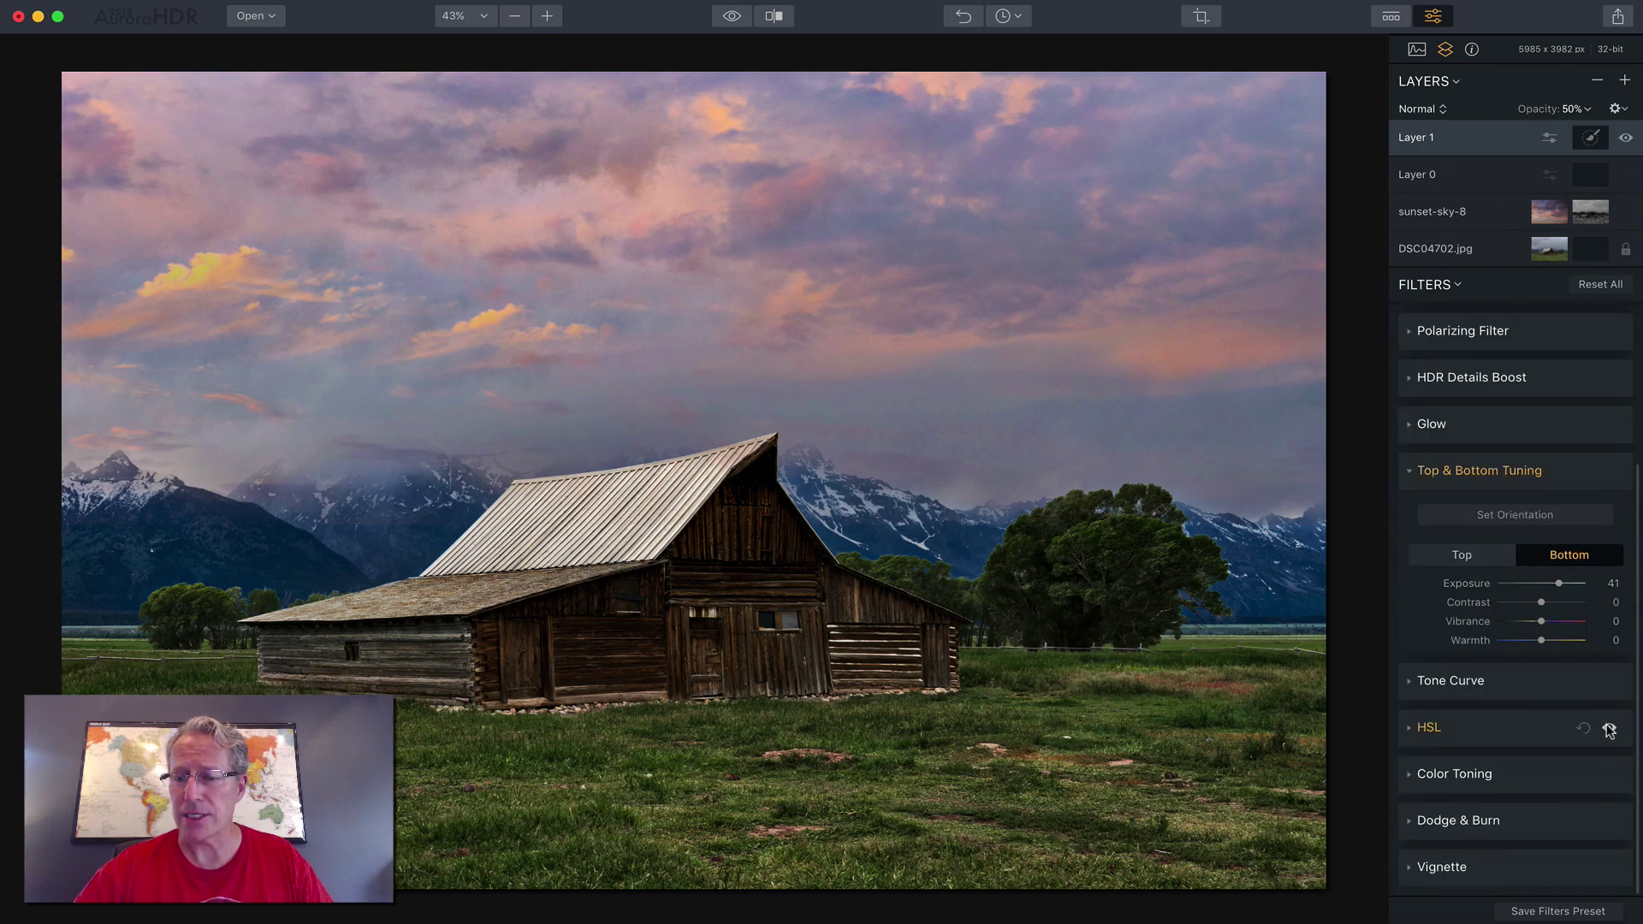
Compare the image with HSL off and on, then set Top & Bottom Tuning Bottom Warmth to 39
{"action": "left_click", "coordinate": [1609, 729]}
{"action": "left_click", "coordinate": [1609, 729]}
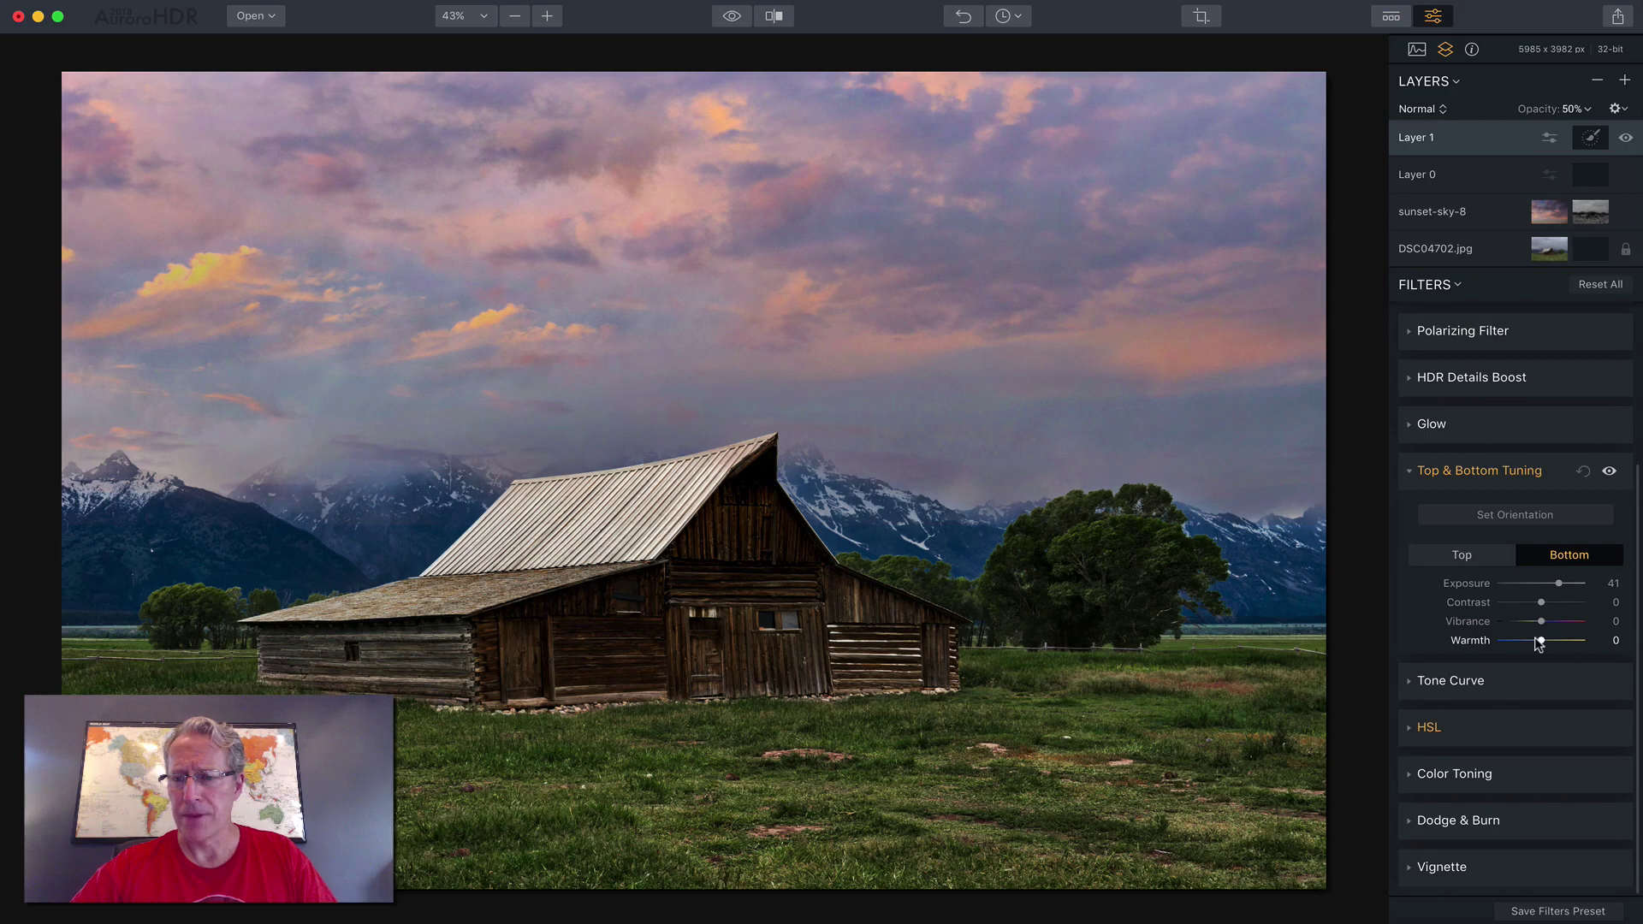
{"action": "left_click_drag", "start_coordinate": [1538, 644], "coordinate": [1556, 644]}
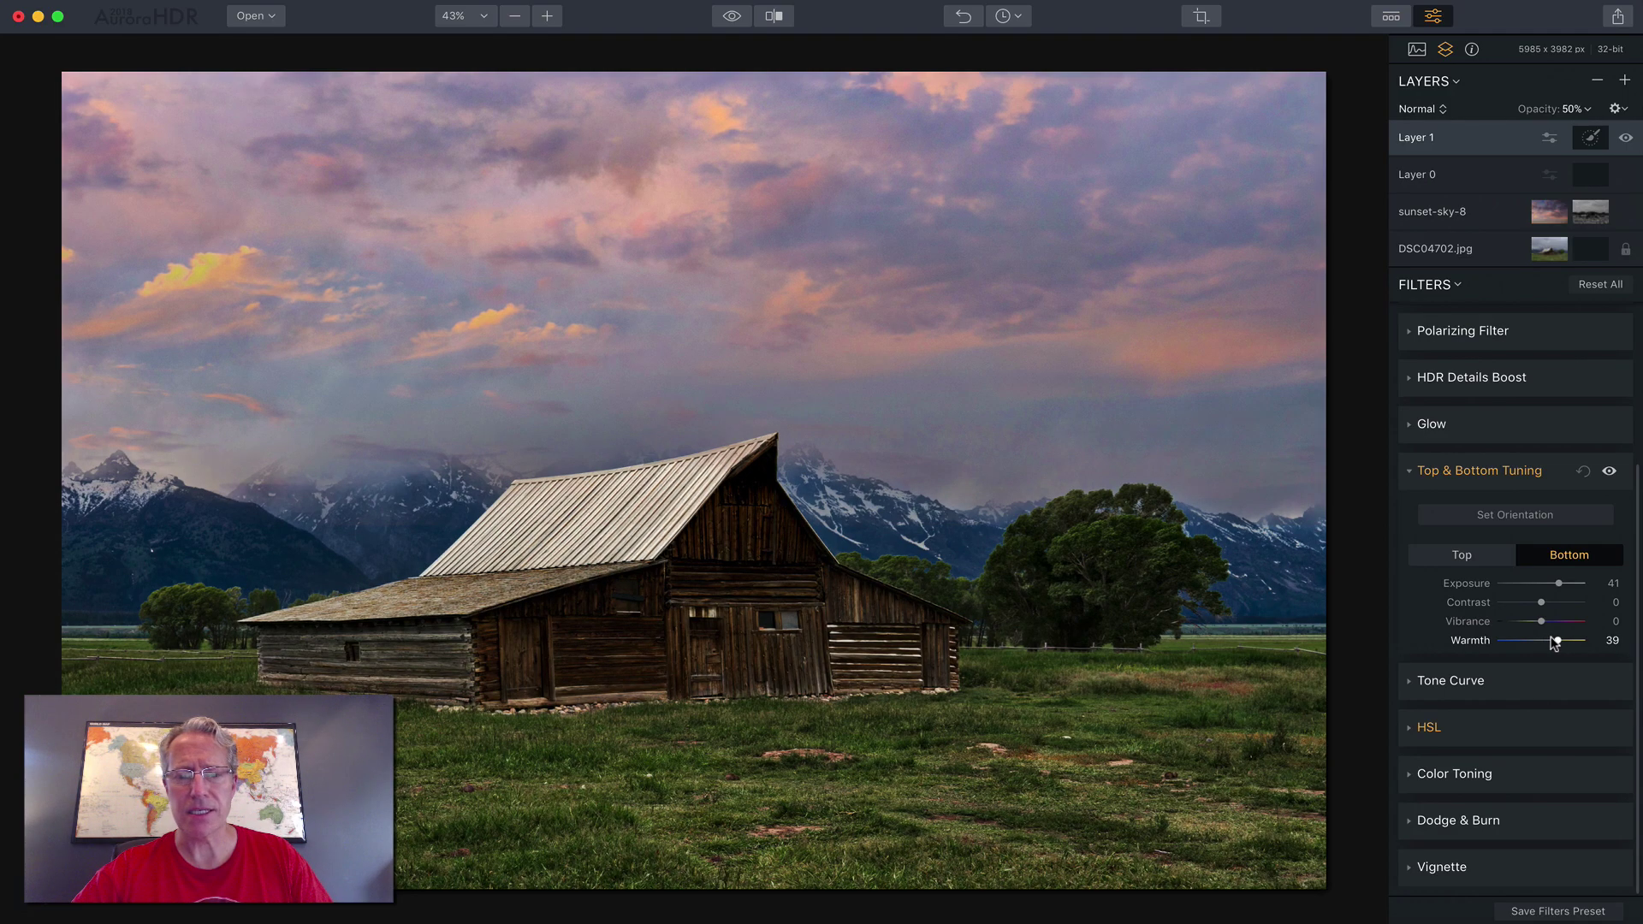
{"action": "left_click", "coordinate": [1547, 467]}
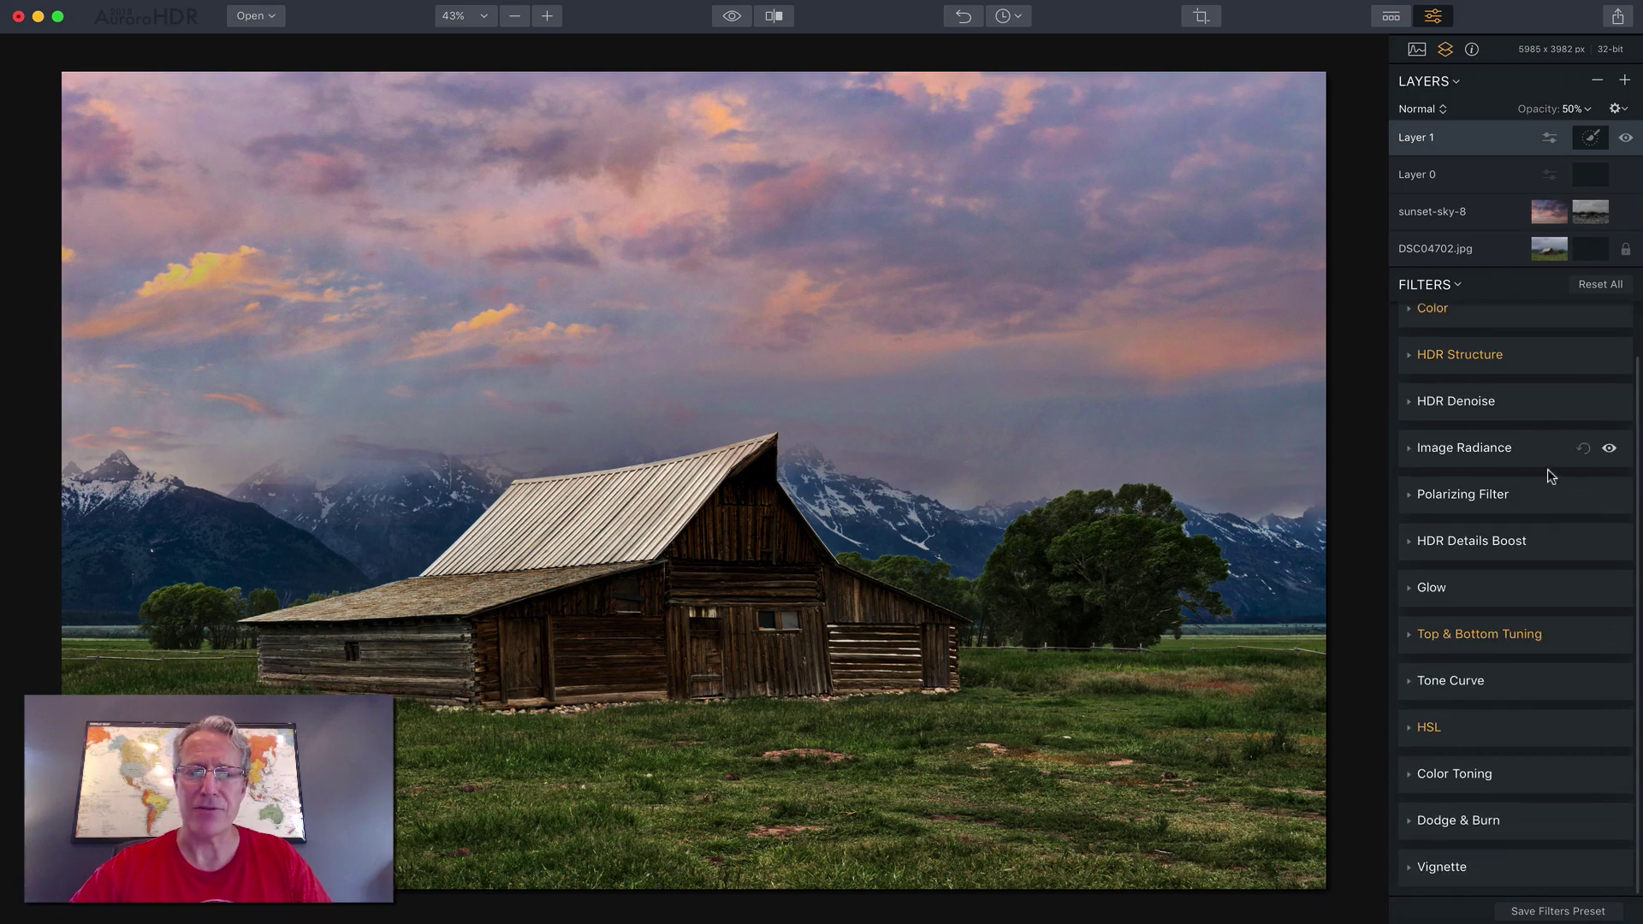
{"action": "scroll", "coordinate": [1550, 476], "scroll_direction": "up", "scroll_amount": 2}
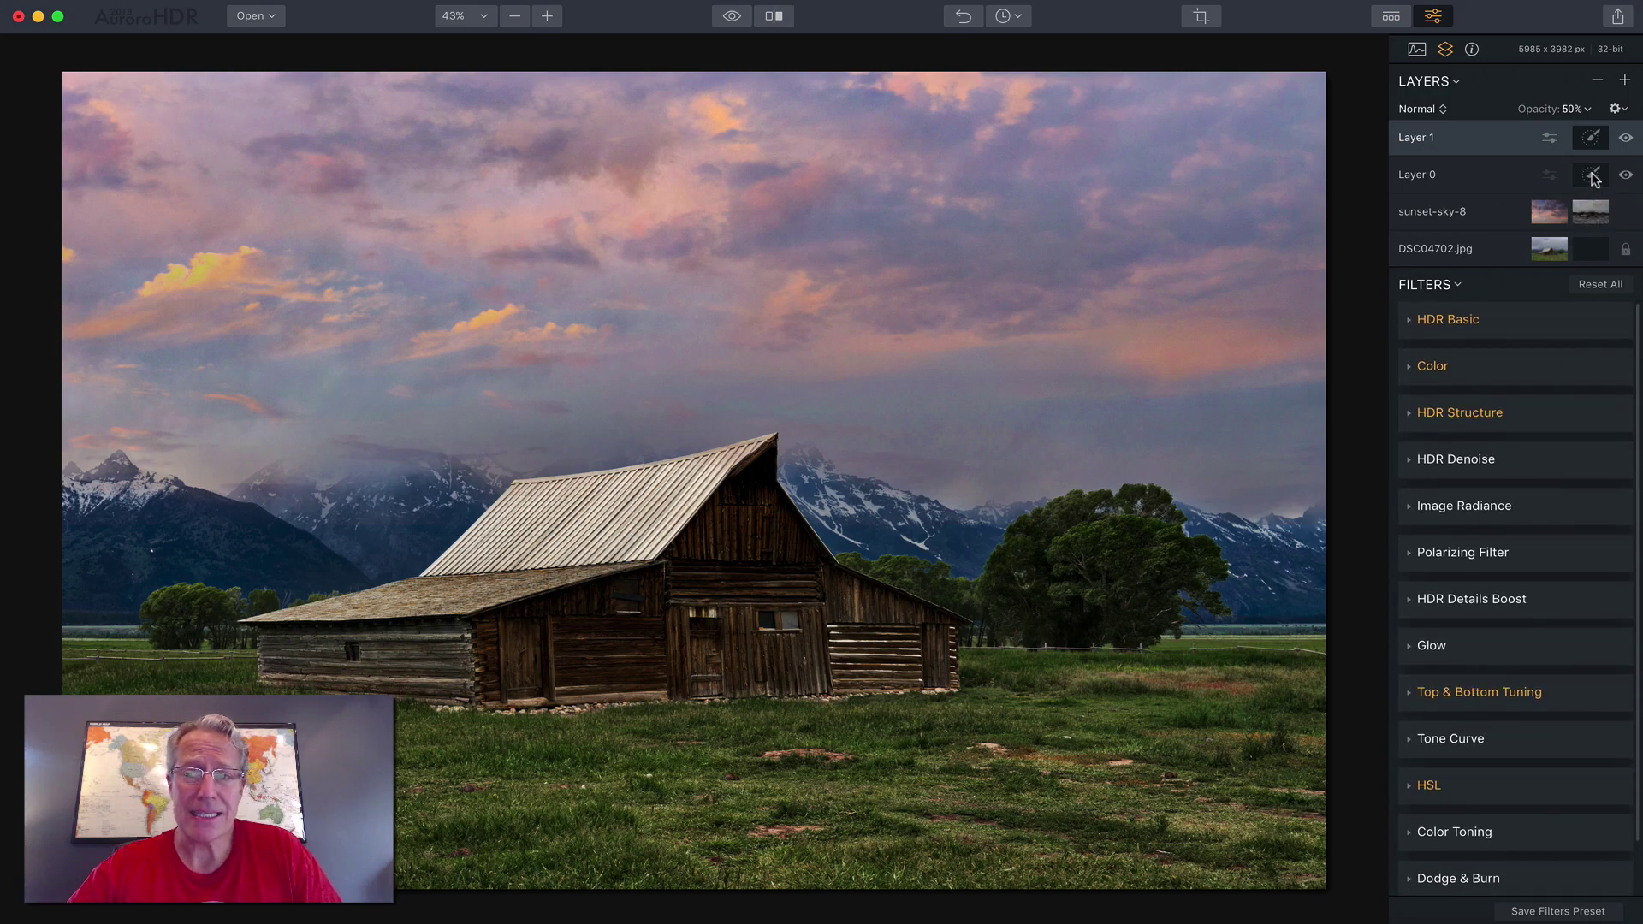
Add a new adjustment layer and raise its HDR Denoise Amount to 64
{"action": "left_click", "coordinate": [1625, 79]}
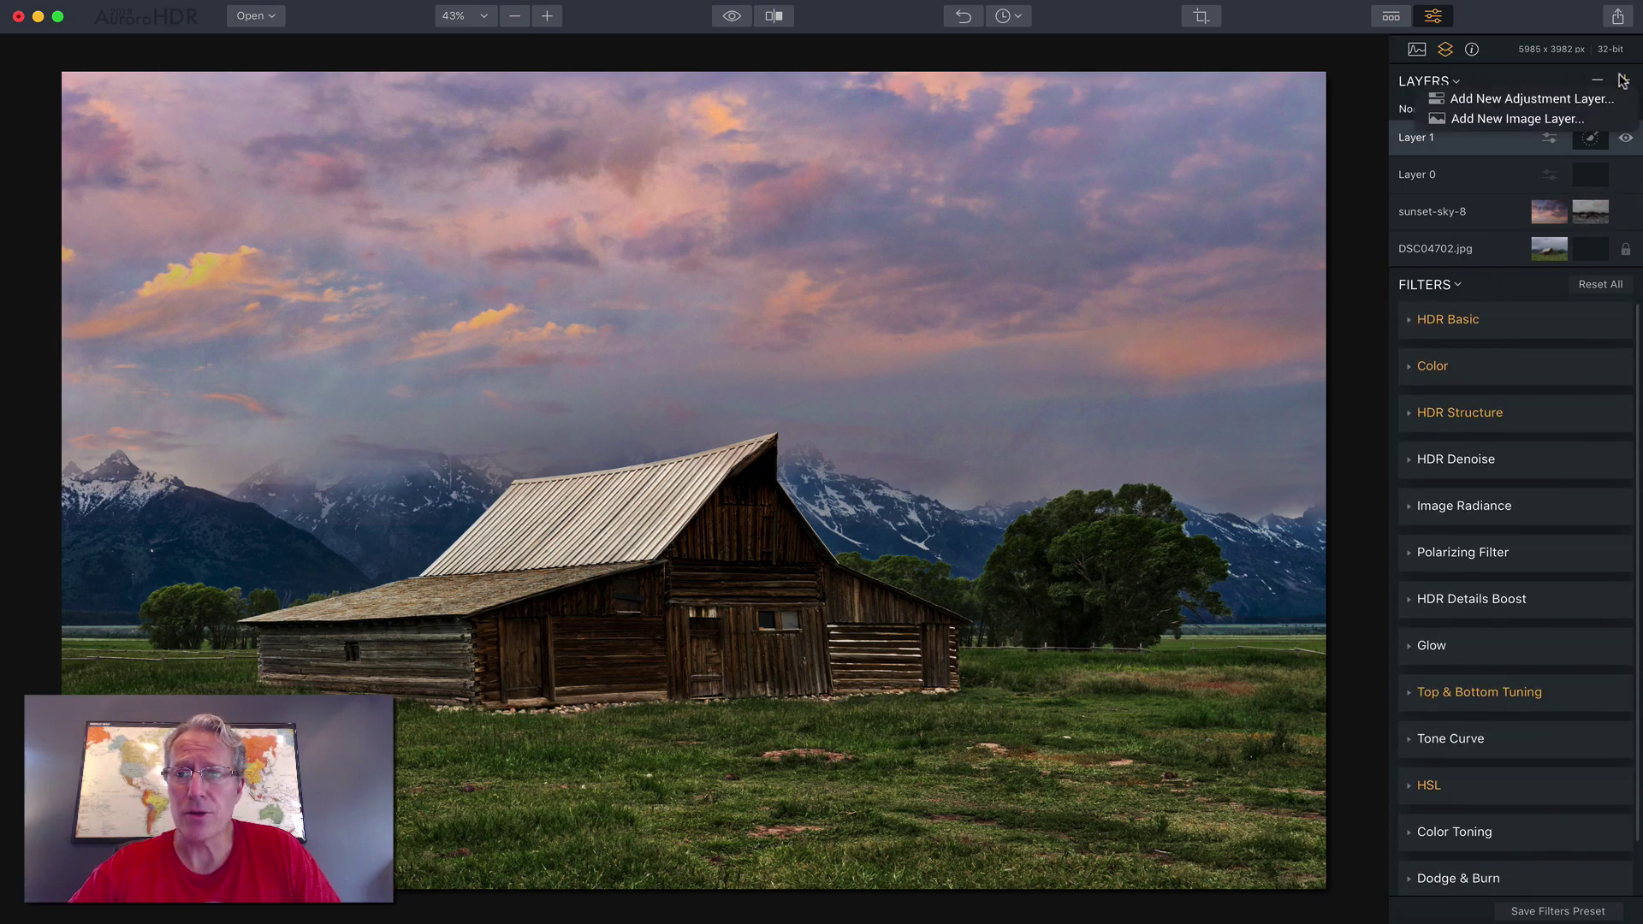
{"action": "left_click", "coordinate": [1572, 96]}
{"action": "left_click", "coordinate": [1504, 491]}
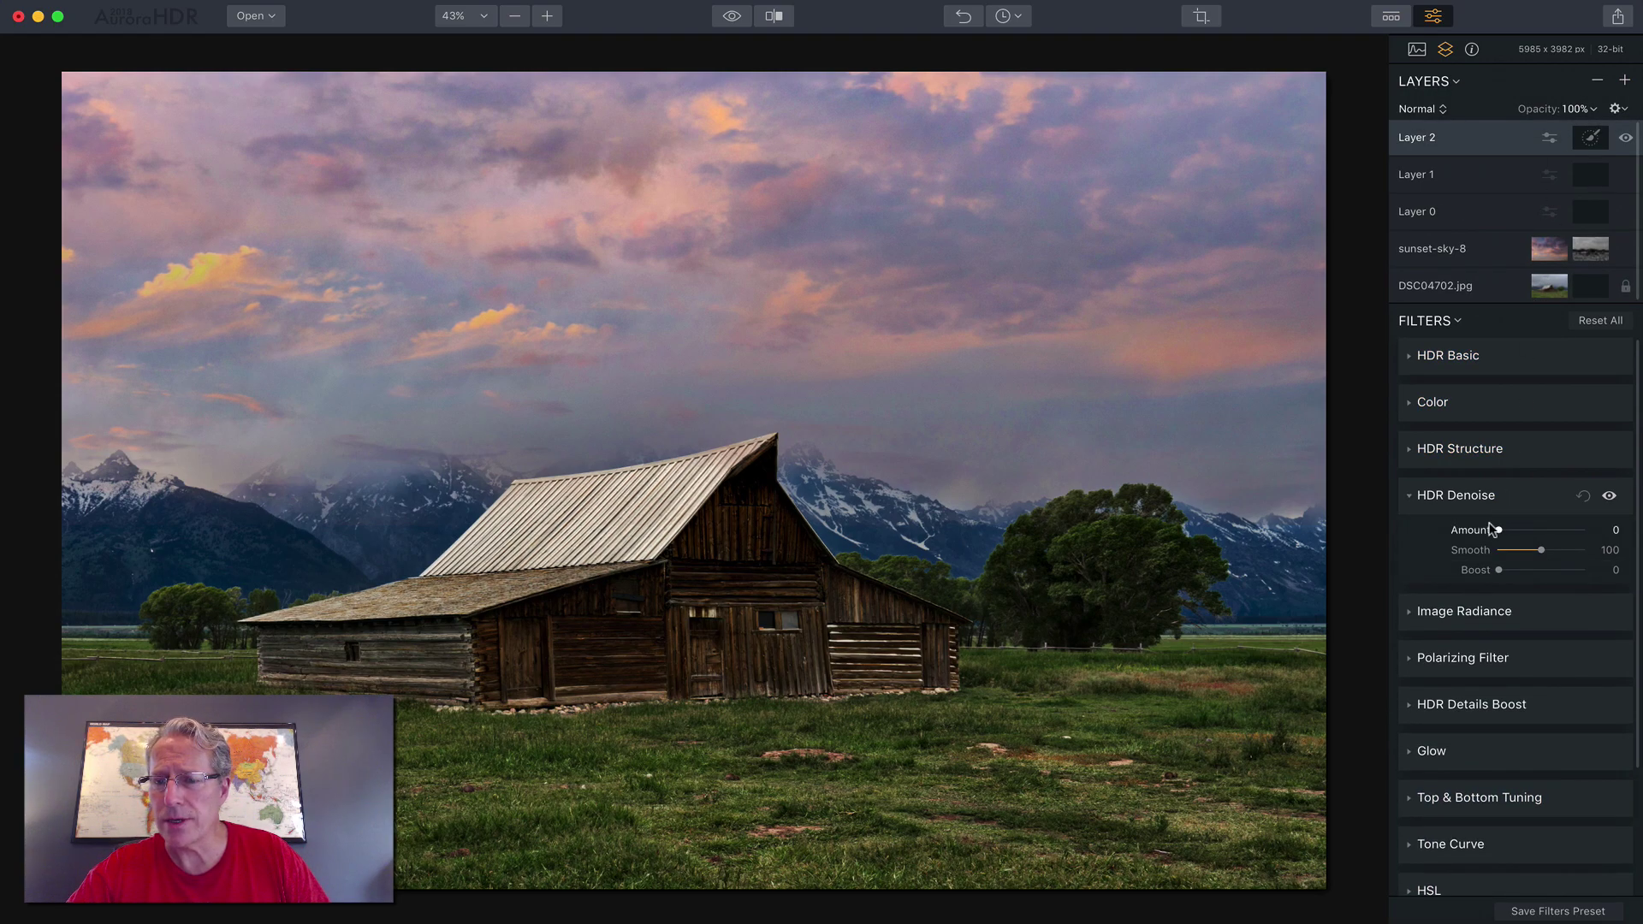
{"action": "left_click_drag", "start_coordinate": [1493, 530], "coordinate": [1511, 567]}
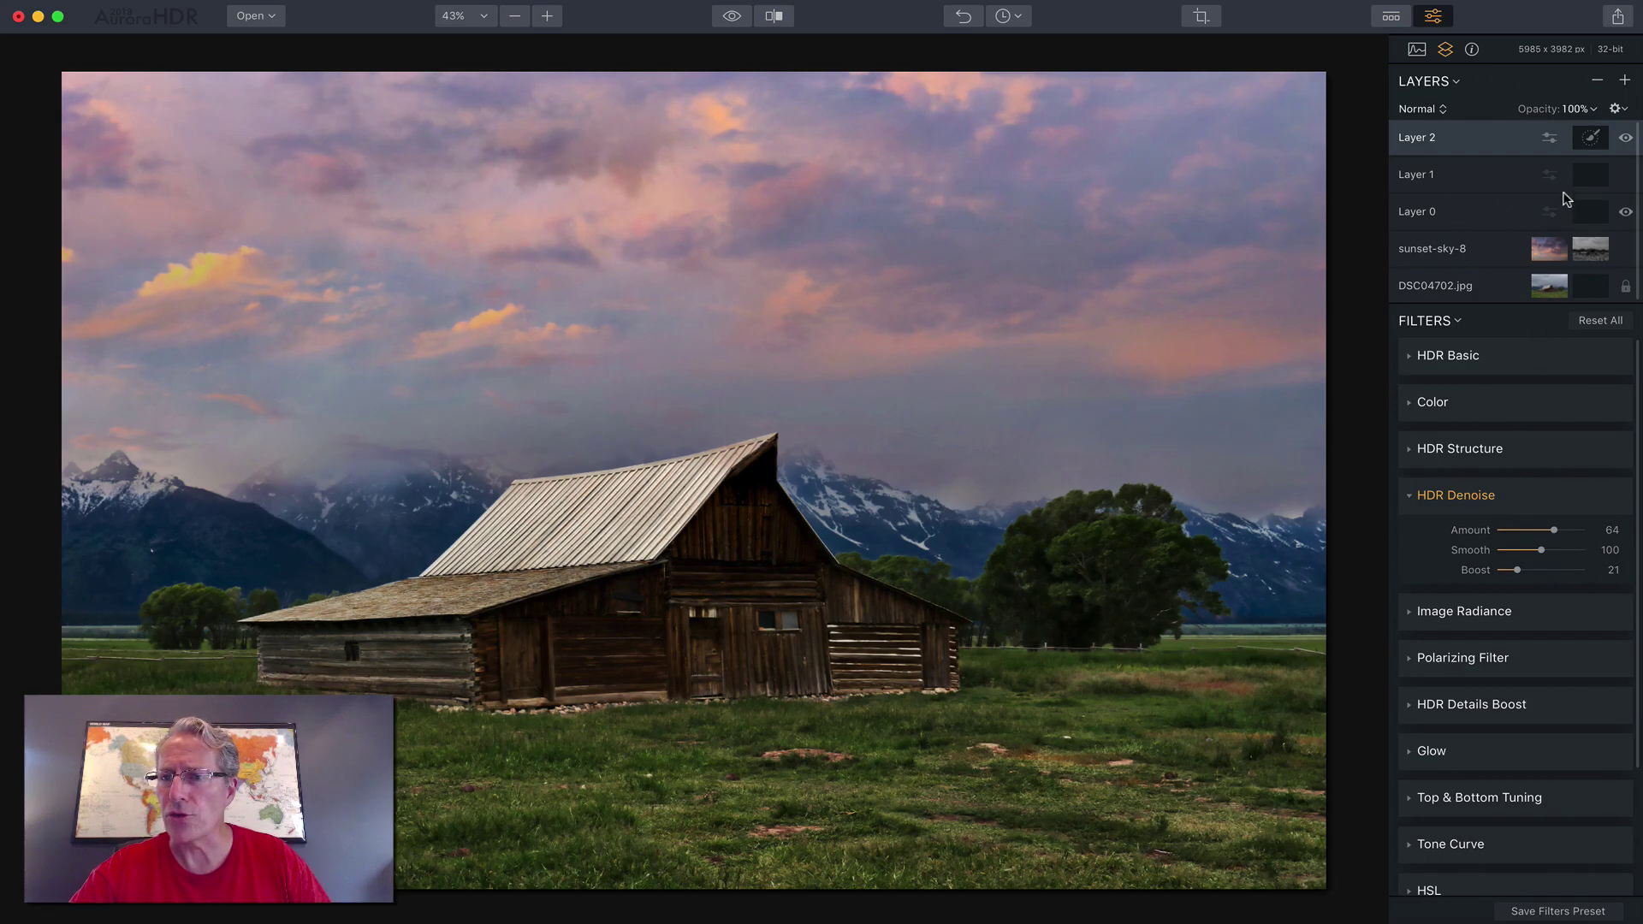
Enlarge Layer 2's mask brush, set its opacity to 100%, and clear the mask to black
{"action": "left_click", "coordinate": [1590, 137]}
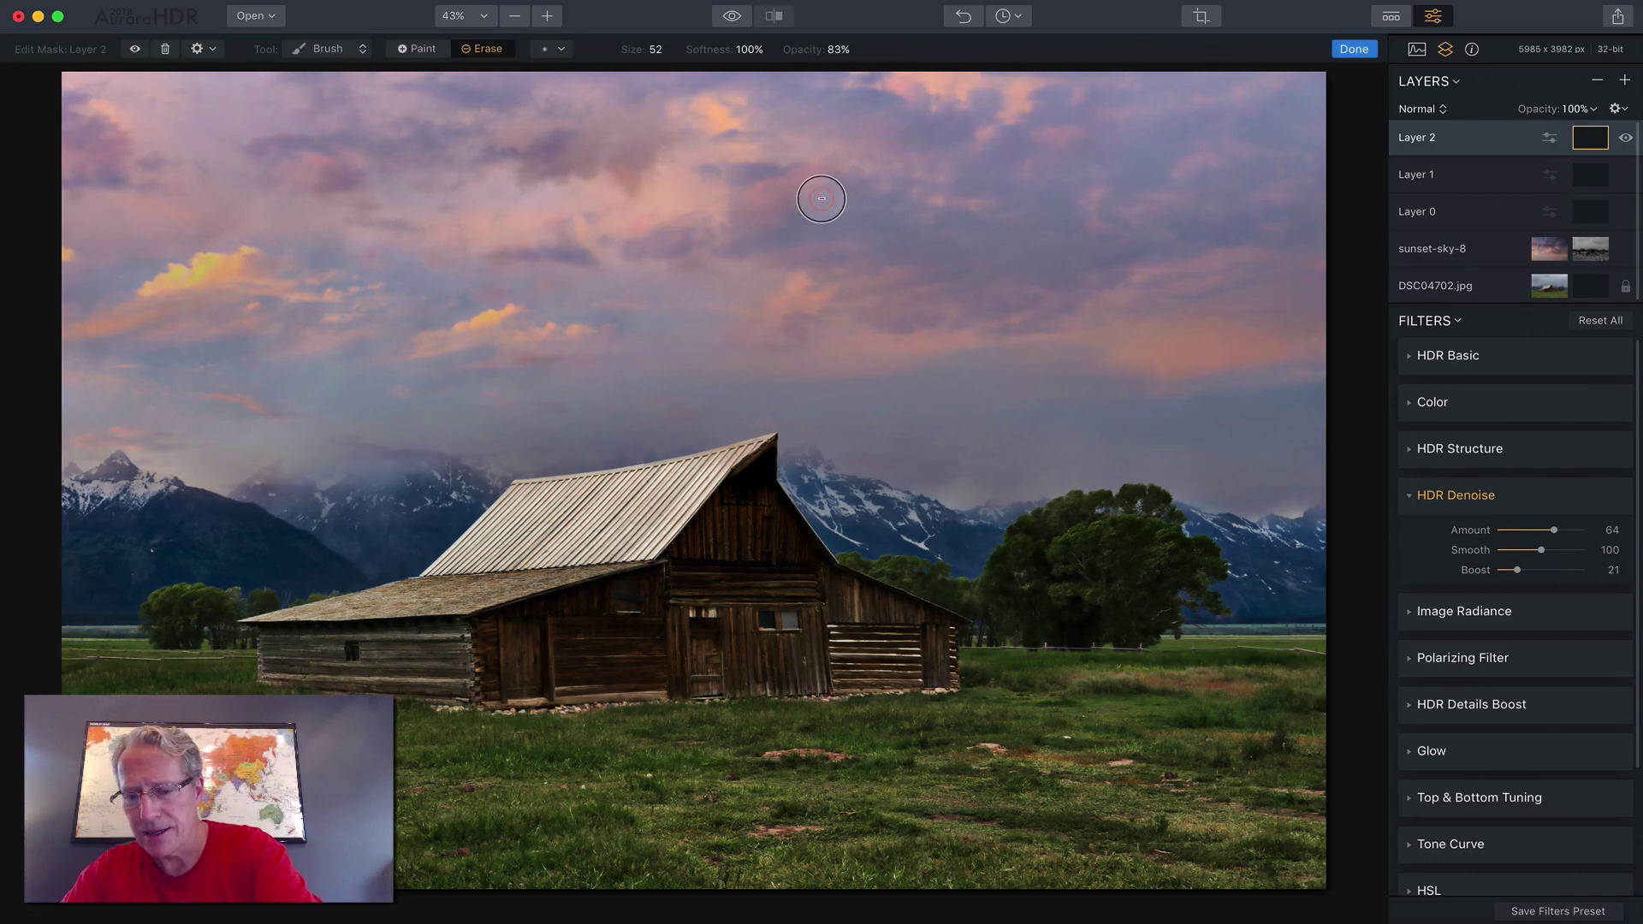
{"action": "key", "text": "bracketright"}
{"action": "key", "text": "bracketright"}
{"action": "key", "text": "bracketright"}
{"action": "key", "text": "bracketright"}
{"action": "key", "text": "bracketright"}
{"action": "key", "text": "bracketright"}
{"action": "key", "text": "bracketright"}
{"action": "key", "text": "bracketright"}
{"action": "key", "text": "bracketright"}
{"action": "key", "text": "bracketright"}
{"action": "key", "text": "bracketright"}
{"action": "key", "text": "bracketright"}
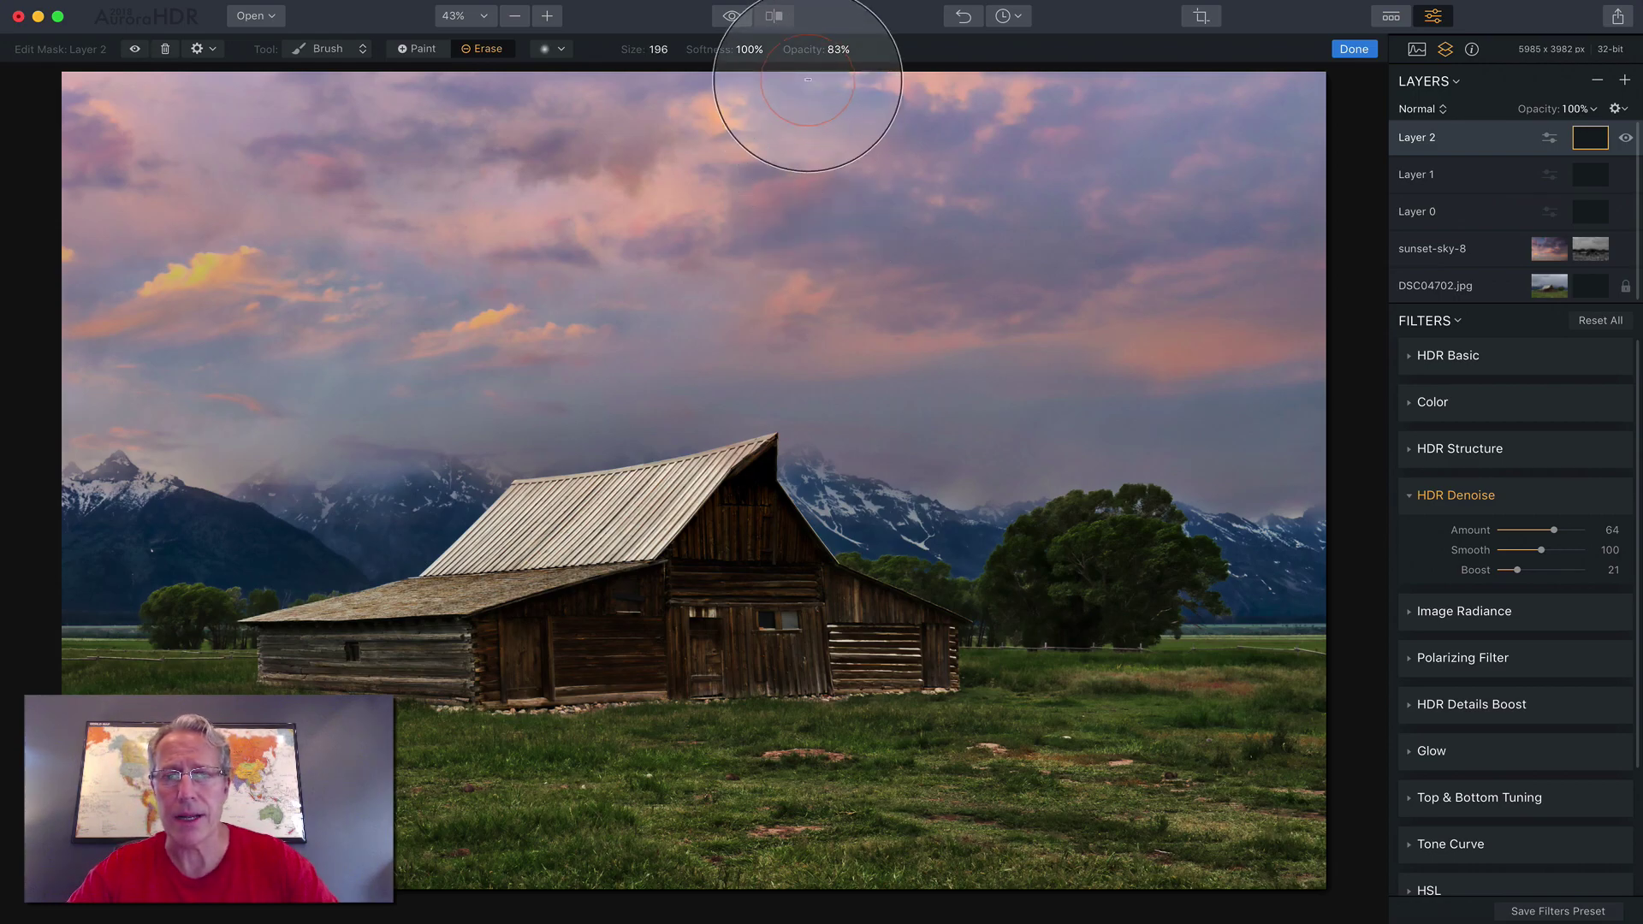
{"action": "left_click", "coordinate": [835, 52]}
{"action": "mouse_move", "coordinate": [865, 81]}
{"action": "left_mouse_down"}
{"action": "mouse_move", "coordinate": [900, 80]}
{"action": "mouse_move", "coordinate": [816, 165]}
{"action": "mouse_move", "coordinate": [1041, 150]}
{"action": "mouse_move", "coordinate": [920, 120]}
{"action": "mouse_move", "coordinate": [1291, 100]}
{"action": "mouse_move", "coordinate": [983, 233]}
{"action": "mouse_move", "coordinate": [1269, 268]}
{"action": "mouse_move", "coordinate": [1126, 359]}
{"action": "mouse_move", "coordinate": [1287, 409]}
{"action": "mouse_move", "coordinate": [1279, 432]}
{"action": "mouse_move", "coordinate": [1068, 392]}
{"action": "mouse_move", "coordinate": [955, 418]}
{"action": "mouse_move", "coordinate": [883, 357]}
{"action": "mouse_move", "coordinate": [807, 354]}
{"action": "mouse_move", "coordinate": [633, 360]}
{"action": "mouse_move", "coordinate": [441, 400]}
{"action": "mouse_move", "coordinate": [68, 392]}
{"action": "mouse_move", "coordinate": [698, 317]}
{"action": "mouse_move", "coordinate": [93, 289]}
{"action": "mouse_move", "coordinate": [904, 240]}
{"action": "mouse_move", "coordinate": [621, 167]}
{"action": "mouse_move", "coordinate": [1074, 99]}
{"action": "mouse_move", "coordinate": [261, 169]}
{"action": "mouse_move", "coordinate": [131, 125]}
{"action": "mouse_move", "coordinate": [169, 223]}
{"action": "mouse_move", "coordinate": [141, 345]}
{"action": "mouse_move", "coordinate": [603, 265]}
{"action": "mouse_move", "coordinate": [425, 237]}
{"action": "mouse_move", "coordinate": [759, 149]}
{"action": "mouse_move", "coordinate": [1177, 142]}
{"action": "mouse_move", "coordinate": [724, 169]}
{"action": "mouse_move", "coordinate": [475, 214]}
{"action": "mouse_move", "coordinate": [432, 192]}
{"action": "mouse_move", "coordinate": [511, 179]}
{"action": "mouse_move", "coordinate": [84, 140]}
{"action": "mouse_move", "coordinate": [147, 344]}
{"action": "mouse_move", "coordinate": [413, 321]}
{"action": "mouse_move", "coordinate": [696, 151]}
{"action": "left_mouse_up"}
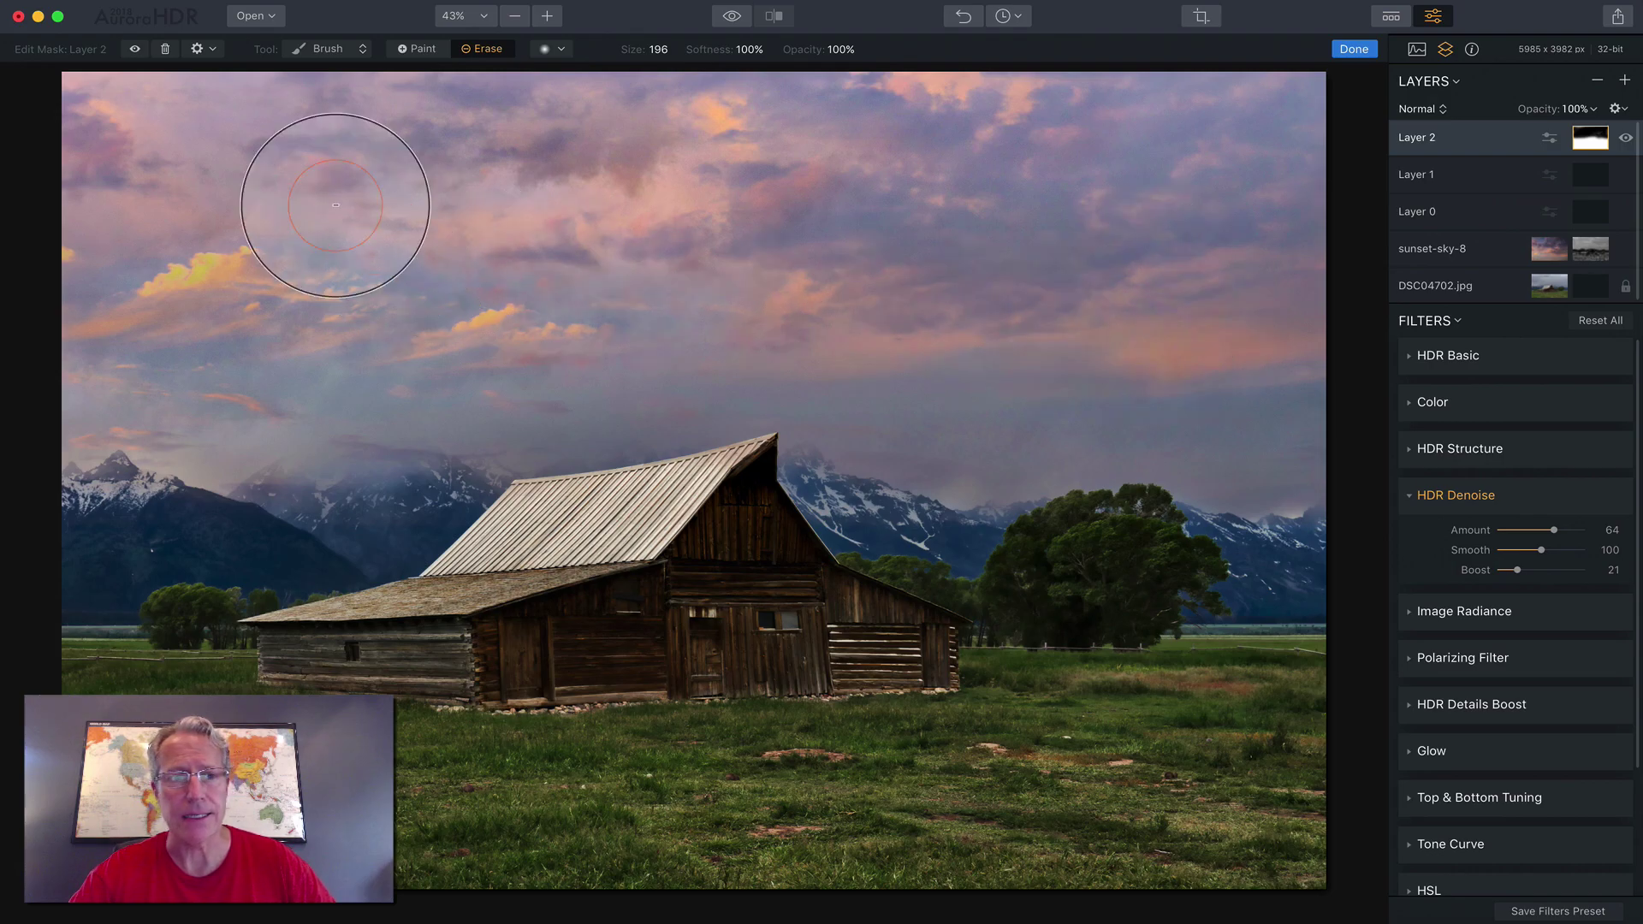
{"action": "left_click", "coordinate": [127, 51]}
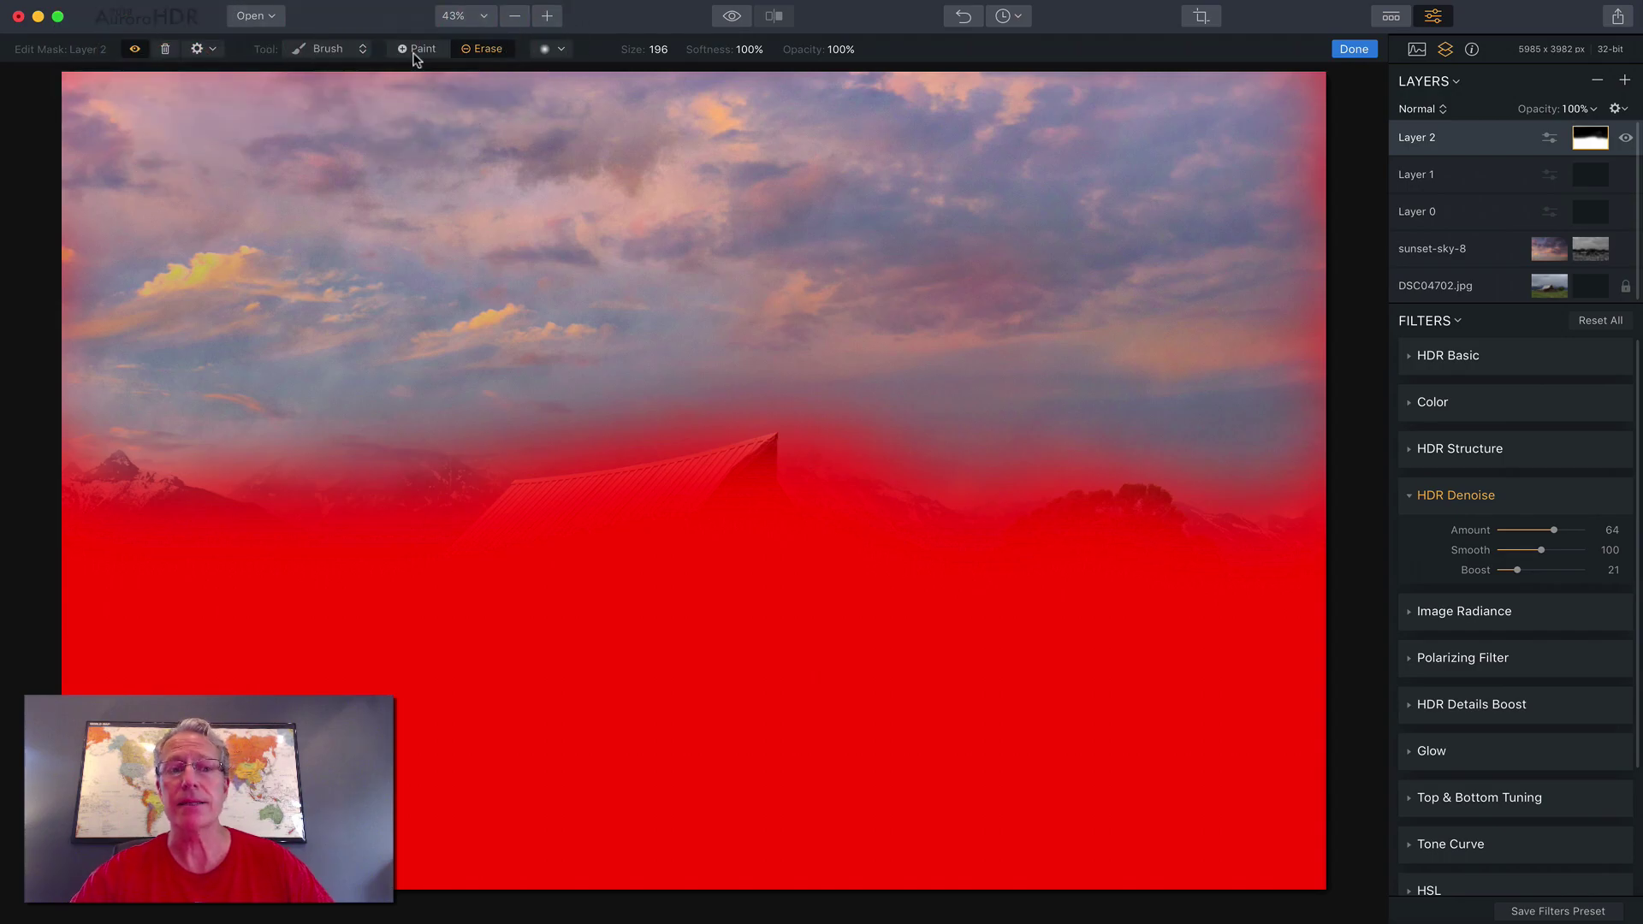
{"action": "left_click", "coordinate": [164, 49]}
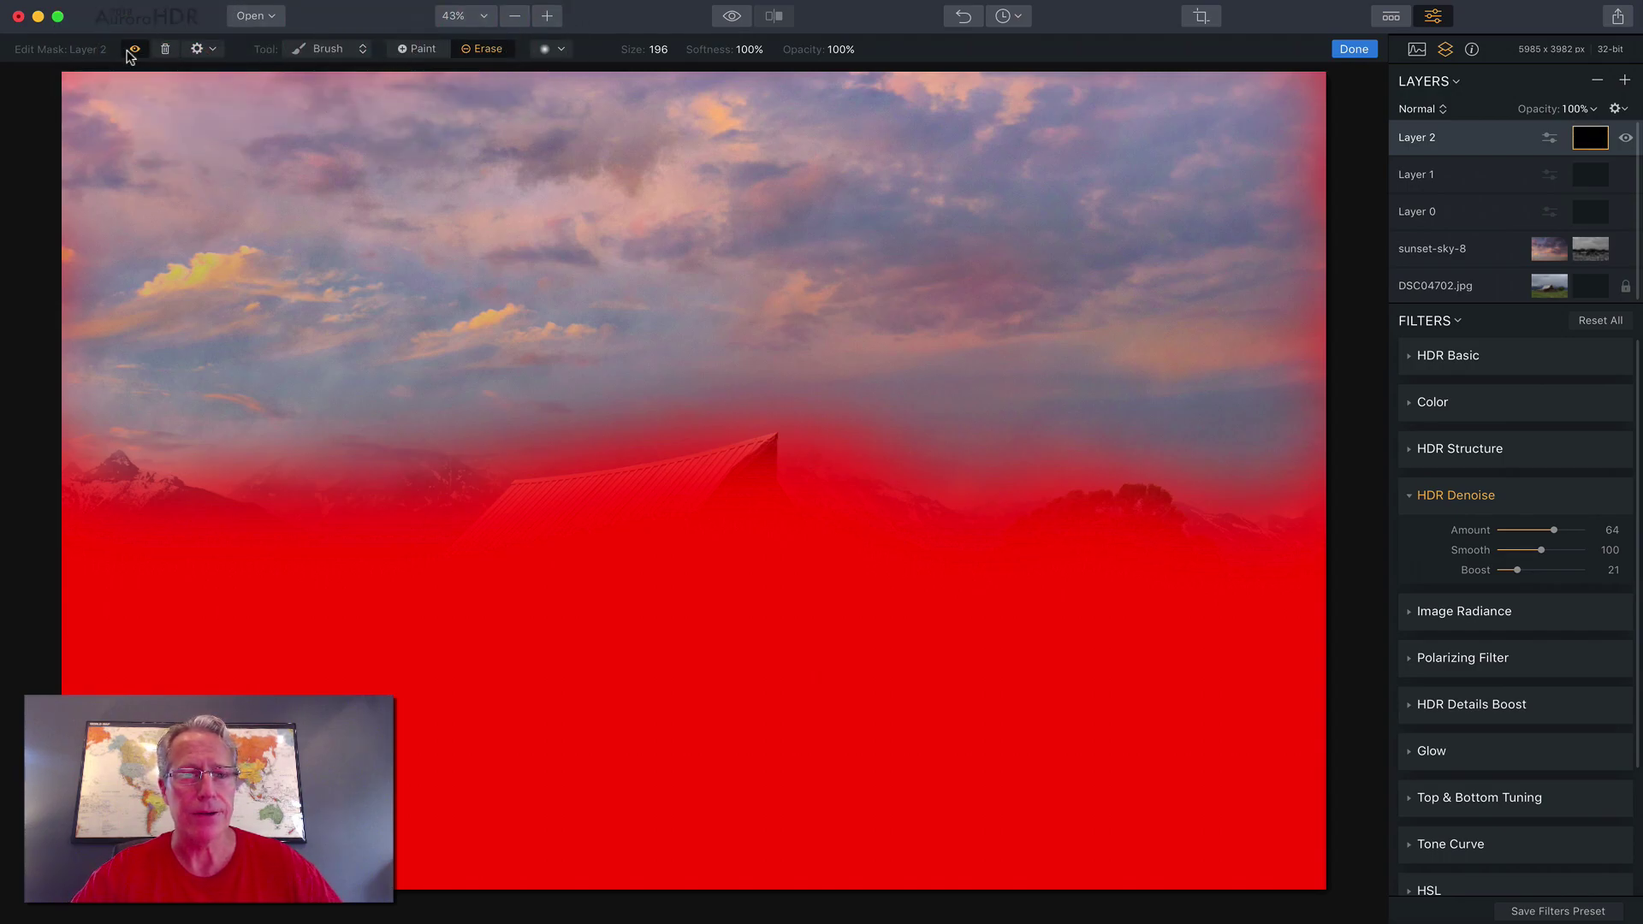
{"action": "left_click", "coordinate": [134, 50]}
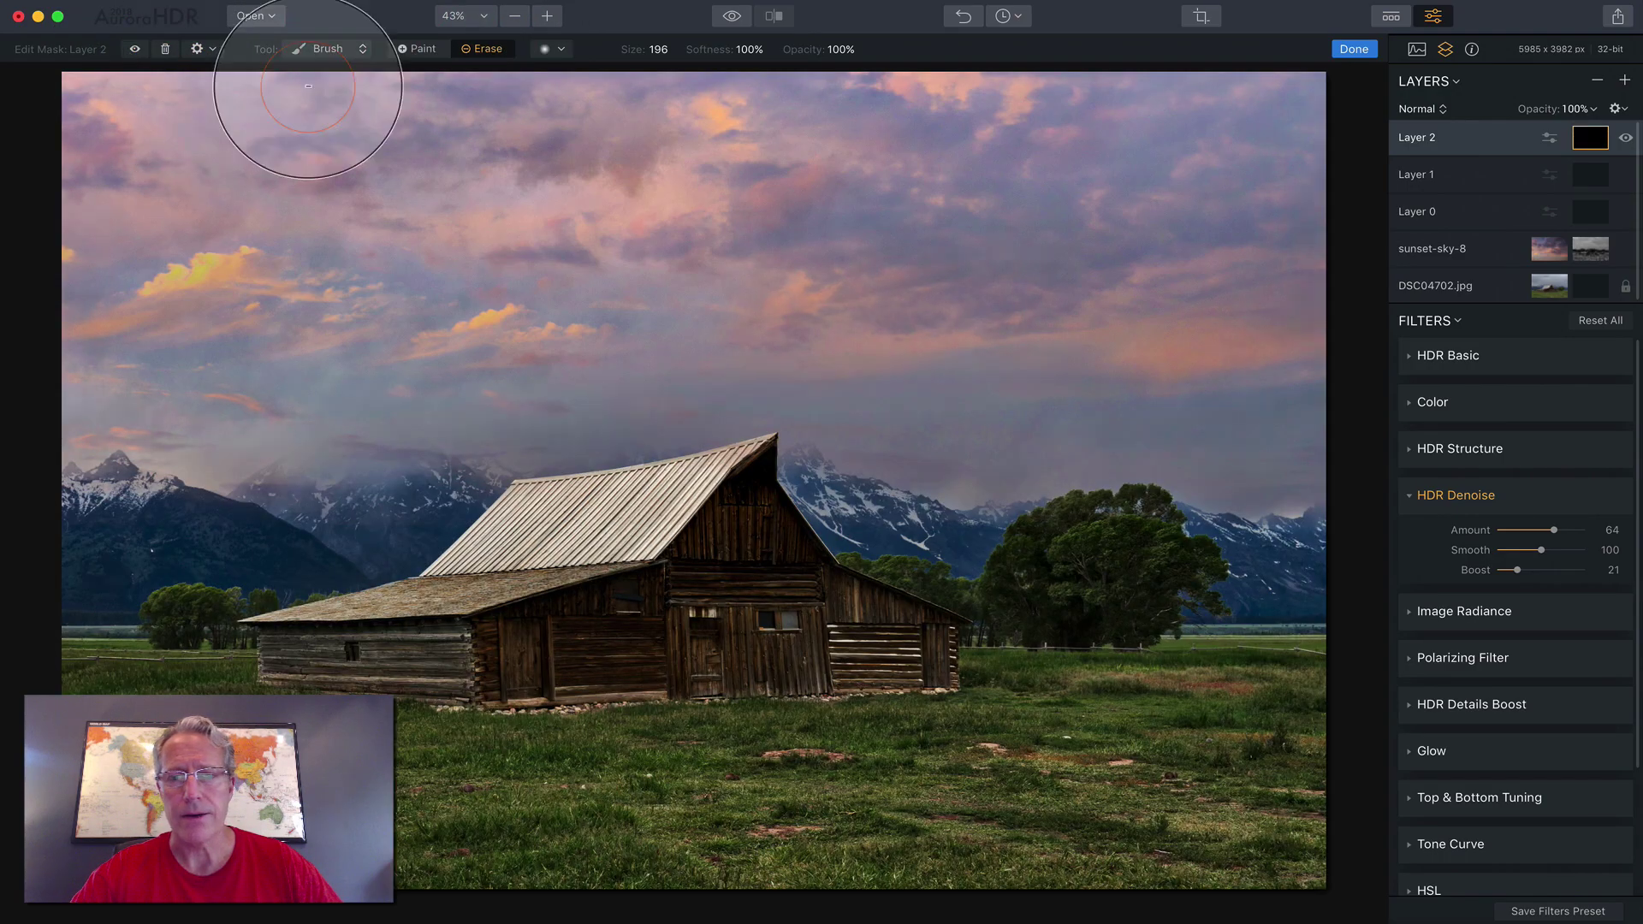
Paint Layer 2's mask across the sky with the brush in Paint mode
{"action": "left_click", "coordinate": [1359, 51]}
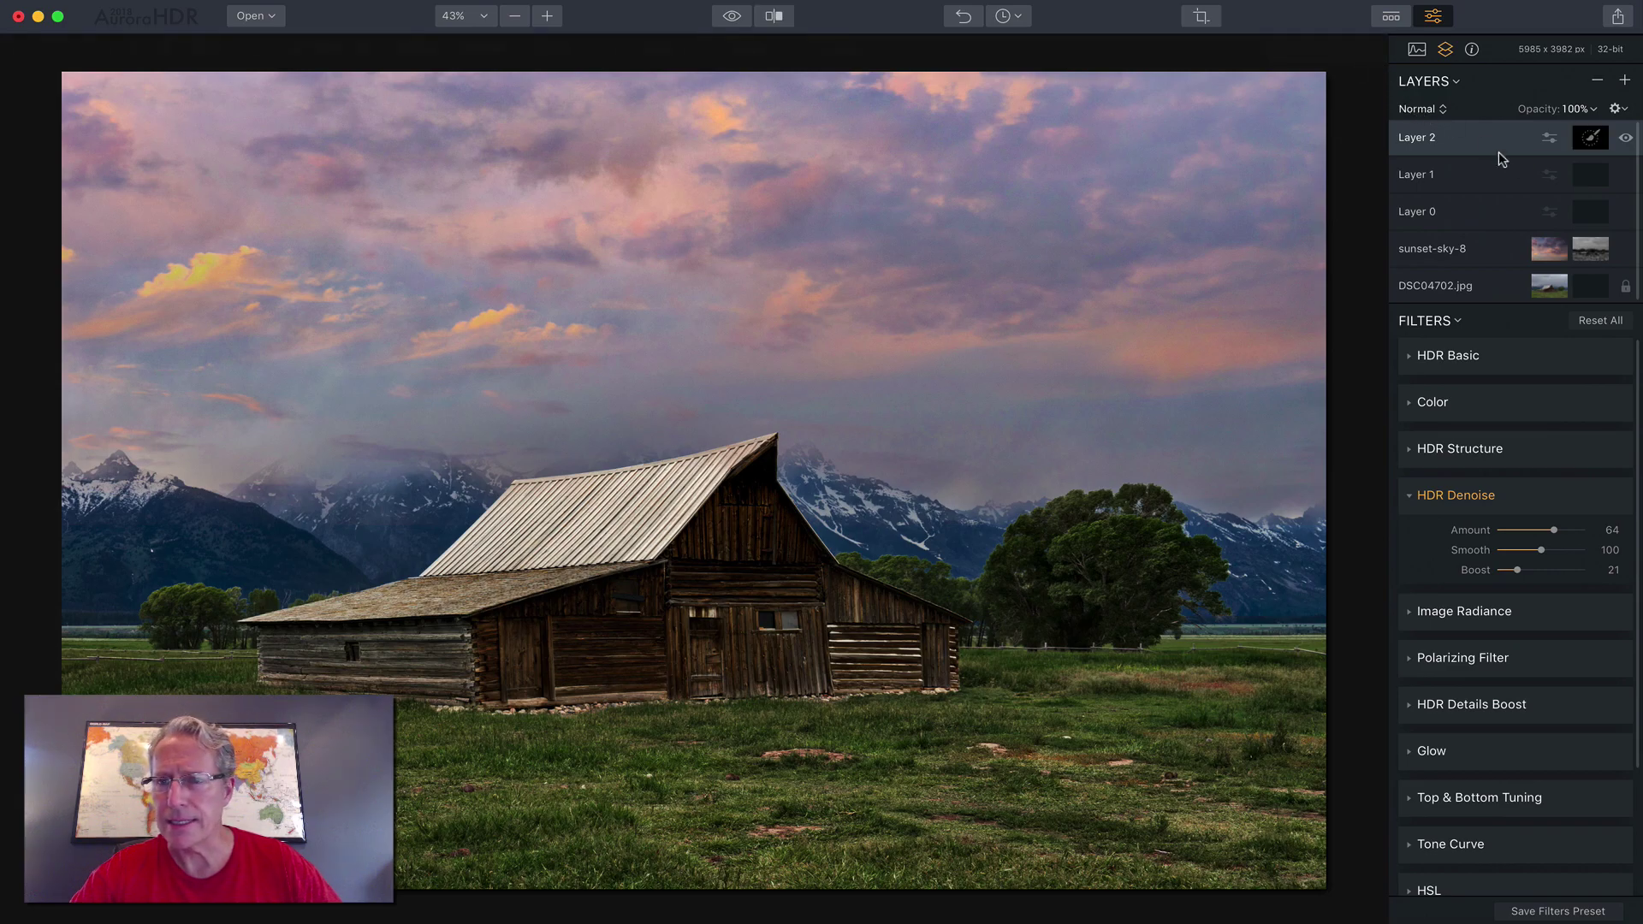
{"action": "left_click", "coordinate": [1581, 142]}
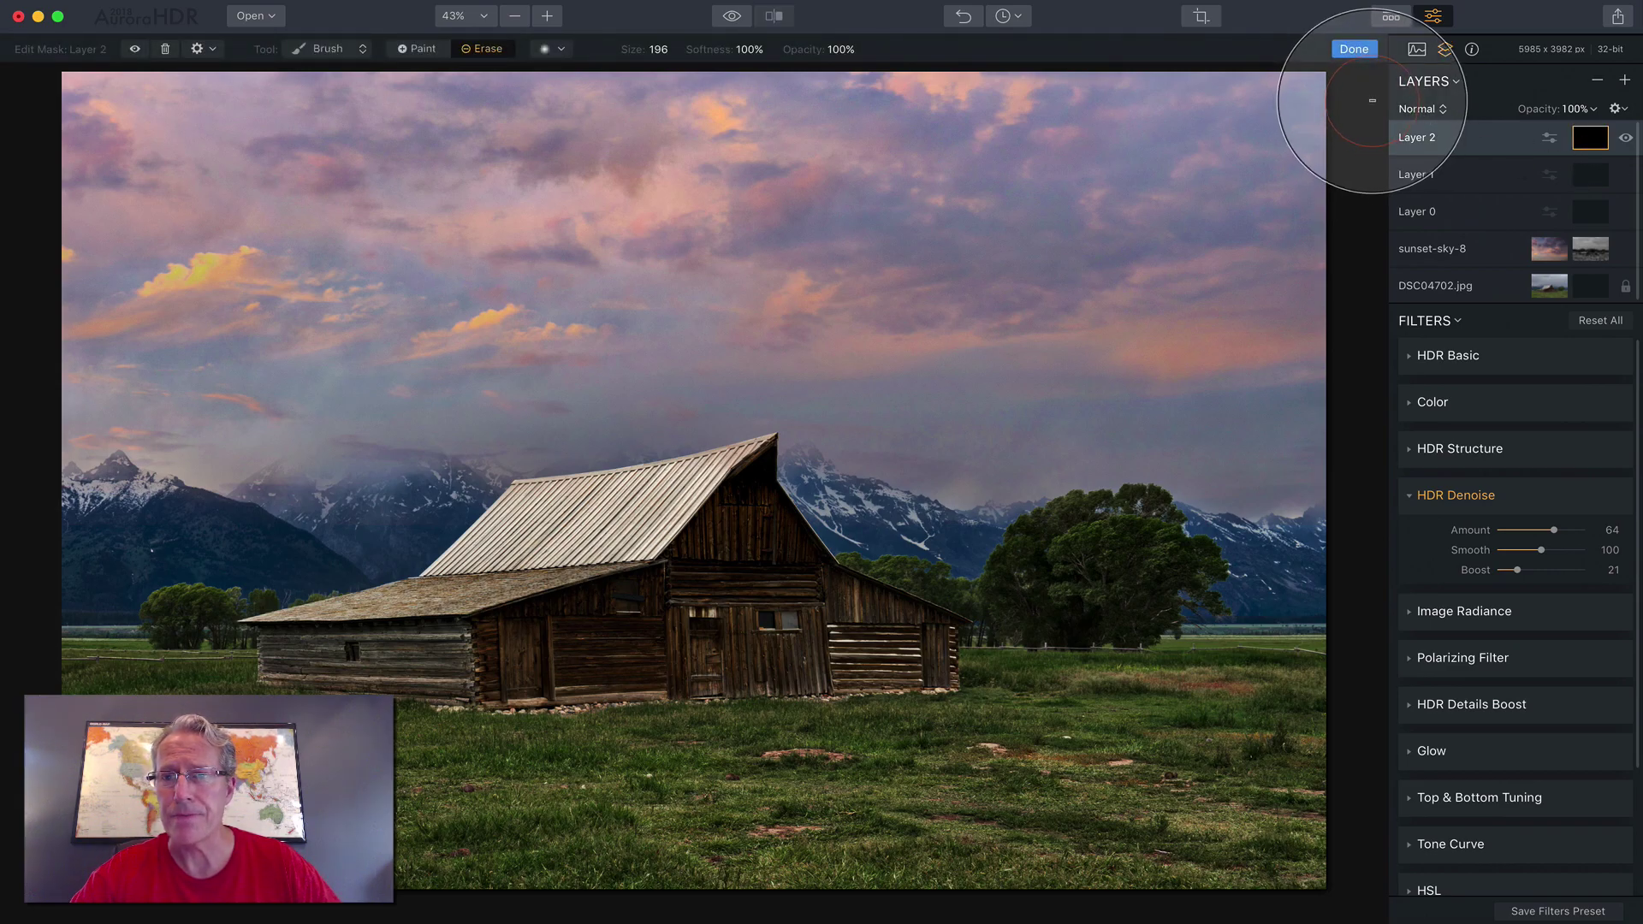
{"action": "left_click", "coordinate": [414, 51]}
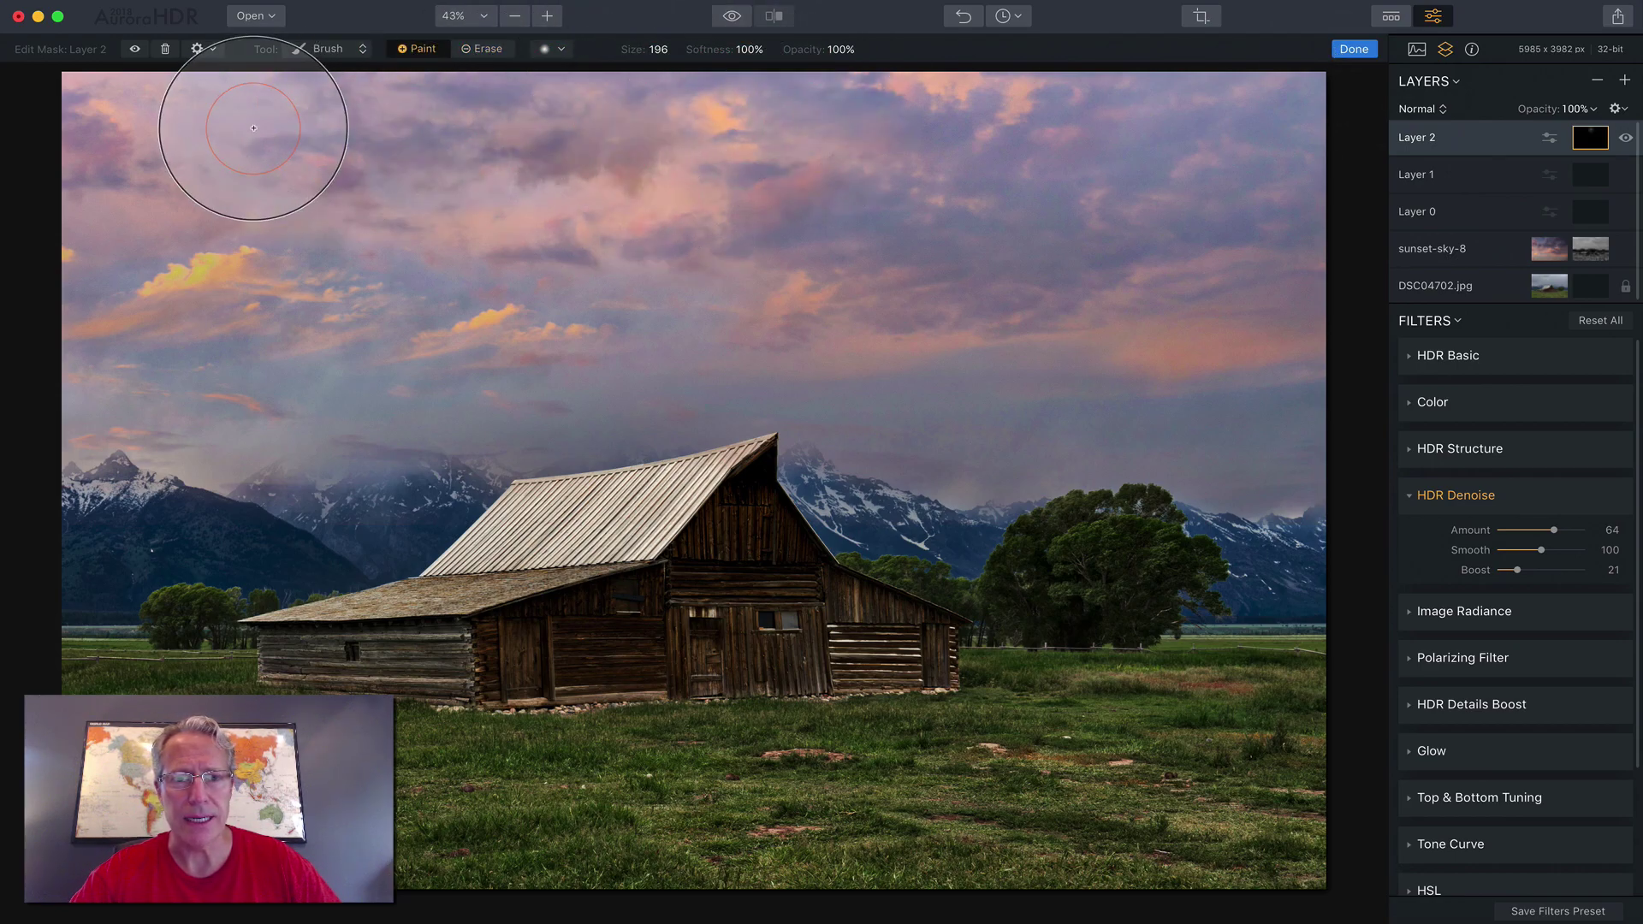
{"action": "mouse_move", "coordinate": [254, 129]}
{"action": "left_mouse_down"}
{"action": "mouse_move", "coordinate": [823, 153]}
{"action": "mouse_move", "coordinate": [386, 129]}
{"action": "mouse_move", "coordinate": [2, 161]}
{"action": "mouse_move", "coordinate": [670, 191]}
{"action": "mouse_move", "coordinate": [128, 358]}
{"action": "mouse_move", "coordinate": [393, 356]}
{"action": "mouse_move", "coordinate": [8, 388]}
{"action": "mouse_move", "coordinate": [533, 360]}
{"action": "mouse_move", "coordinate": [106, 279]}
{"action": "mouse_move", "coordinate": [873, 332]}
{"action": "mouse_move", "coordinate": [638, 380]}
{"action": "mouse_move", "coordinate": [991, 378]}
{"action": "mouse_move", "coordinate": [1187, 421]}
{"action": "mouse_move", "coordinate": [815, 328]}
{"action": "mouse_move", "coordinate": [1295, 239]}
{"action": "mouse_move", "coordinate": [912, 211]}
{"action": "mouse_move", "coordinate": [1313, 95]}
{"action": "mouse_move", "coordinate": [969, 143]}
{"action": "mouse_move", "coordinate": [1258, 143]}
{"action": "mouse_move", "coordinate": [1288, 387]}
{"action": "mouse_move", "coordinate": [627, 184]}
{"action": "mouse_move", "coordinate": [752, 149]}
{"action": "mouse_move", "coordinate": [714, 95]}
{"action": "mouse_move", "coordinate": [47, 164]}
{"action": "mouse_move", "coordinate": [681, 252]}
{"action": "mouse_move", "coordinate": [204, 340]}
{"action": "mouse_move", "coordinate": [115, 379]}
{"action": "mouse_move", "coordinate": [732, 368]}
{"action": "mouse_move", "coordinate": [913, 400]}
{"action": "mouse_move", "coordinate": [1159, 400]}
{"action": "mouse_move", "coordinate": [1046, 259]}
{"action": "left_mouse_up"}
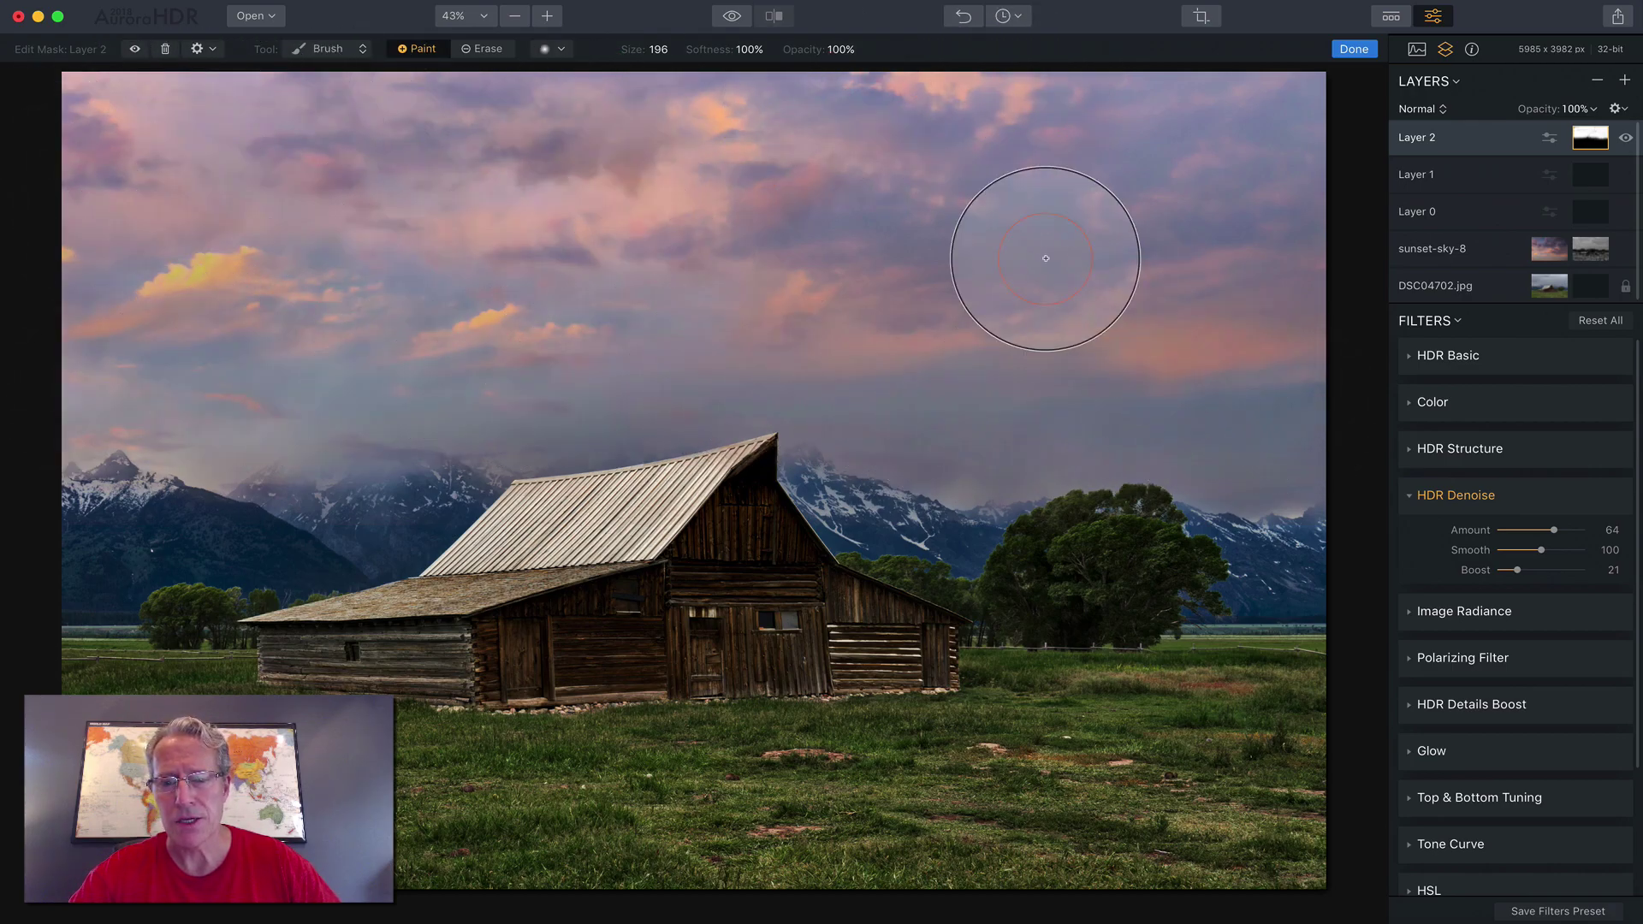
Check the painted sky mask as a red overlay, then finish mask editing
{"action": "left_click", "coordinate": [126, 46]}
{"action": "left_click", "coordinate": [126, 47]}
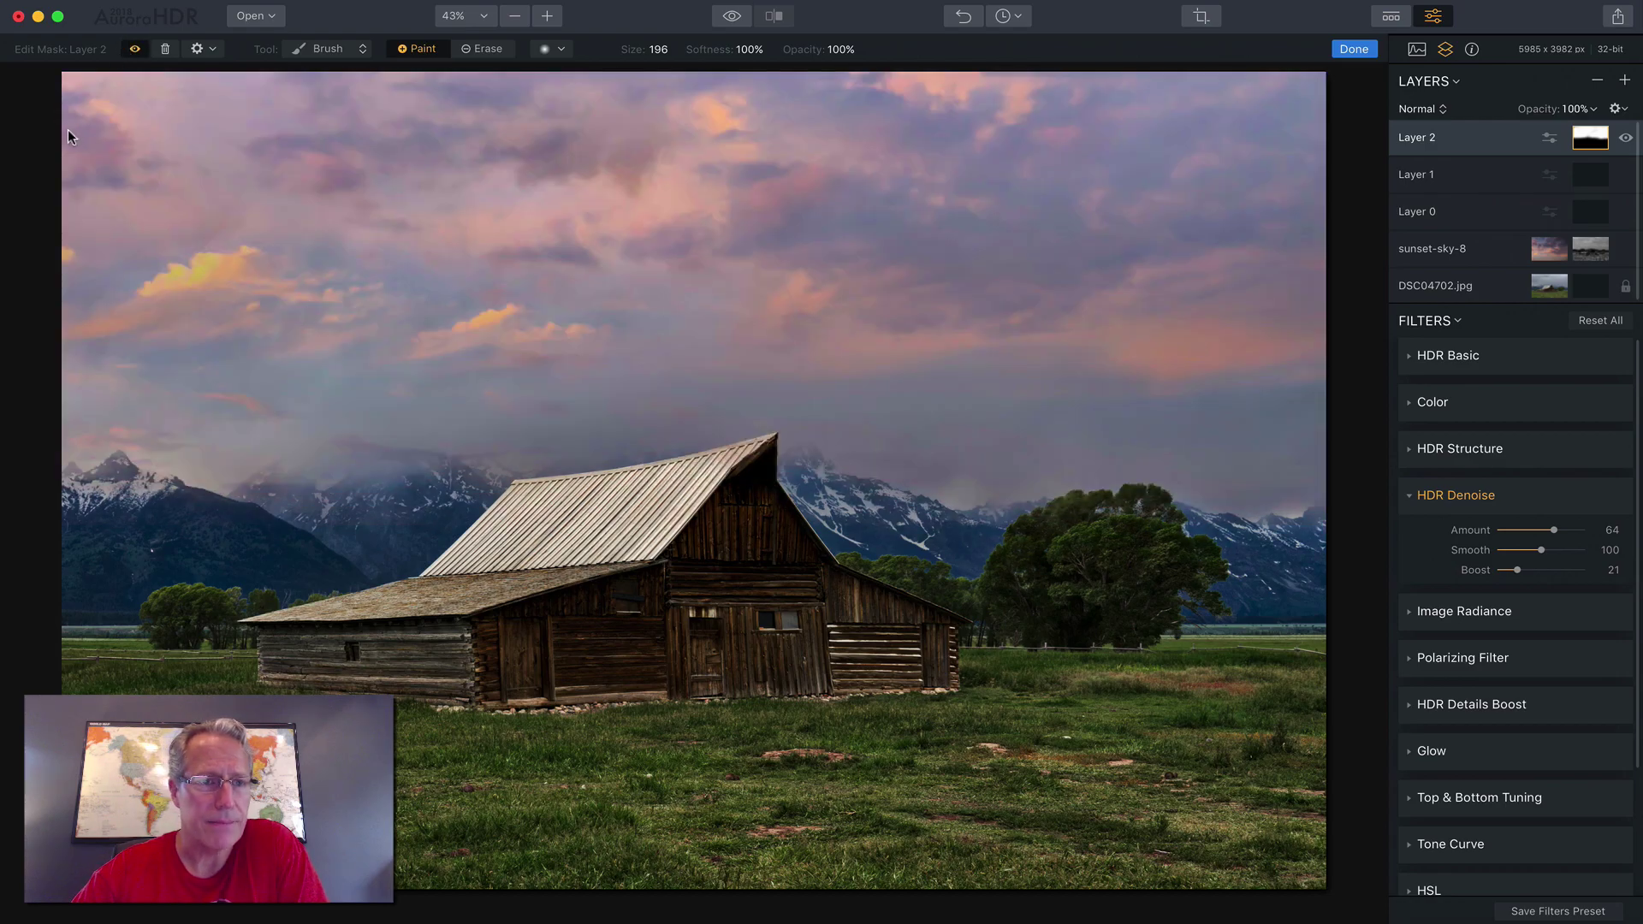
{"action": "left_click", "coordinate": [130, 48]}
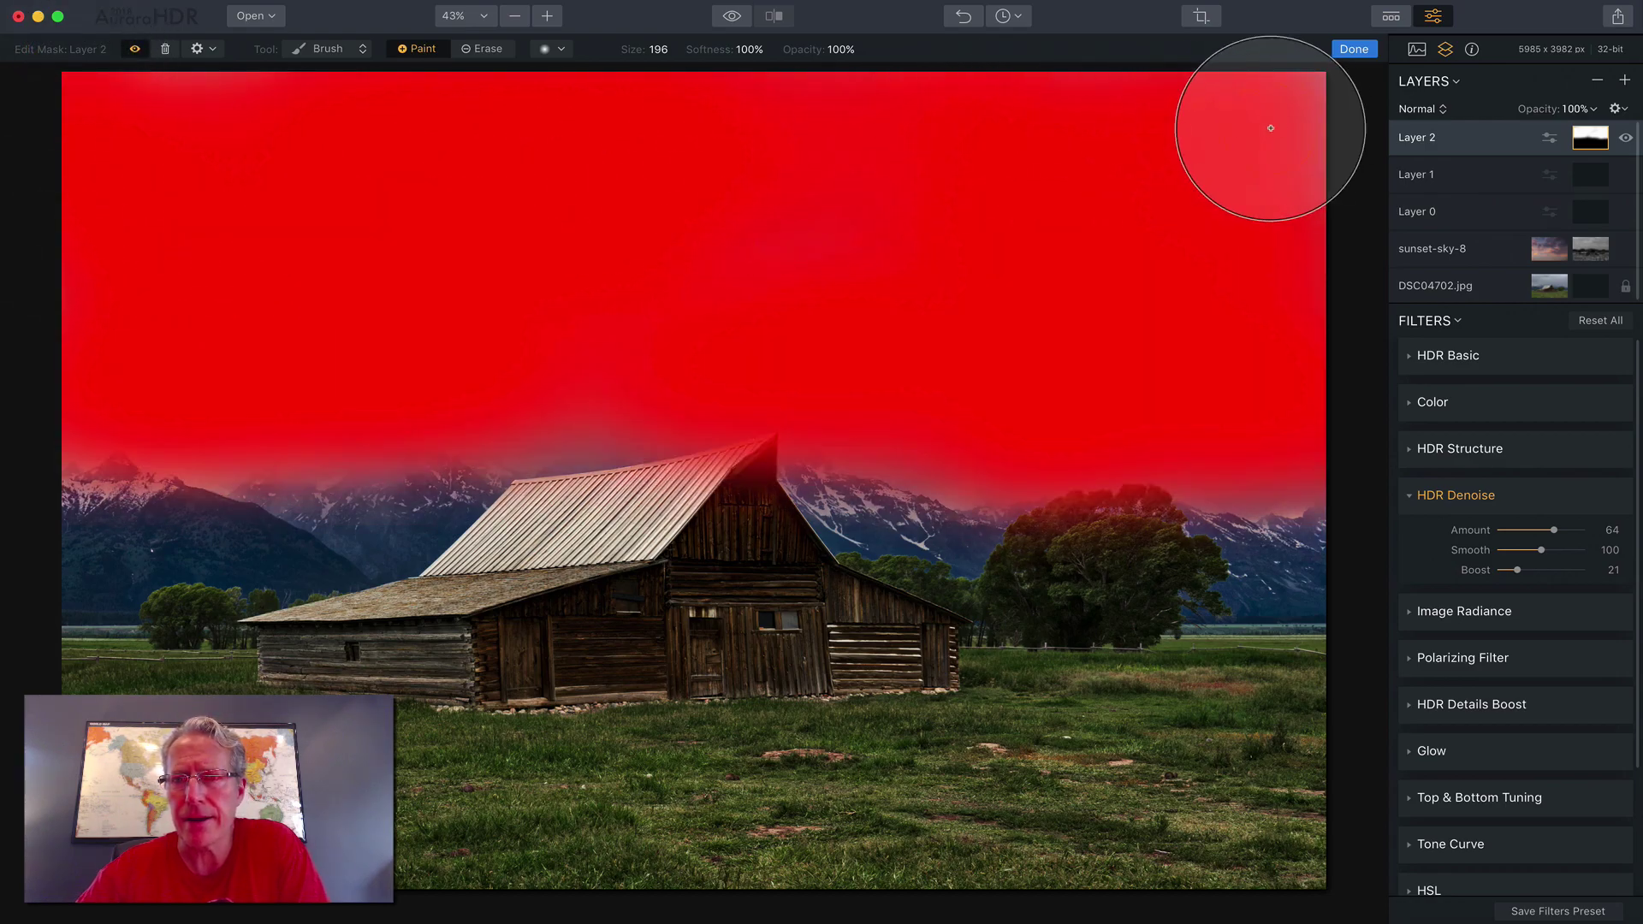
{"action": "left_click", "coordinate": [137, 53]}
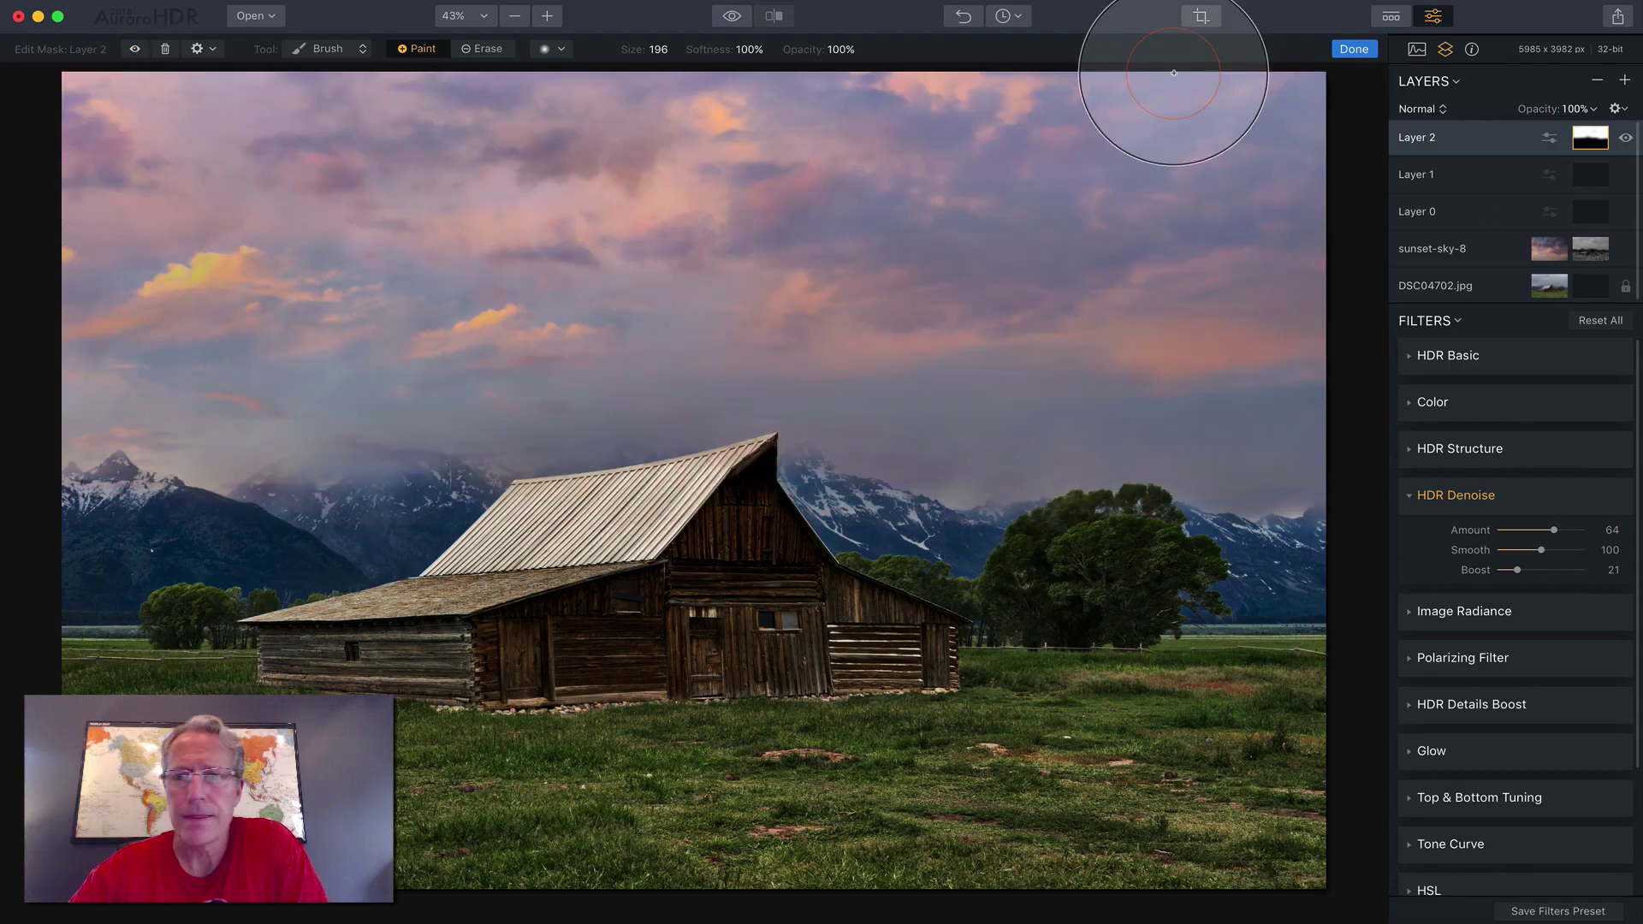
{"action": "left_click", "coordinate": [1354, 49]}
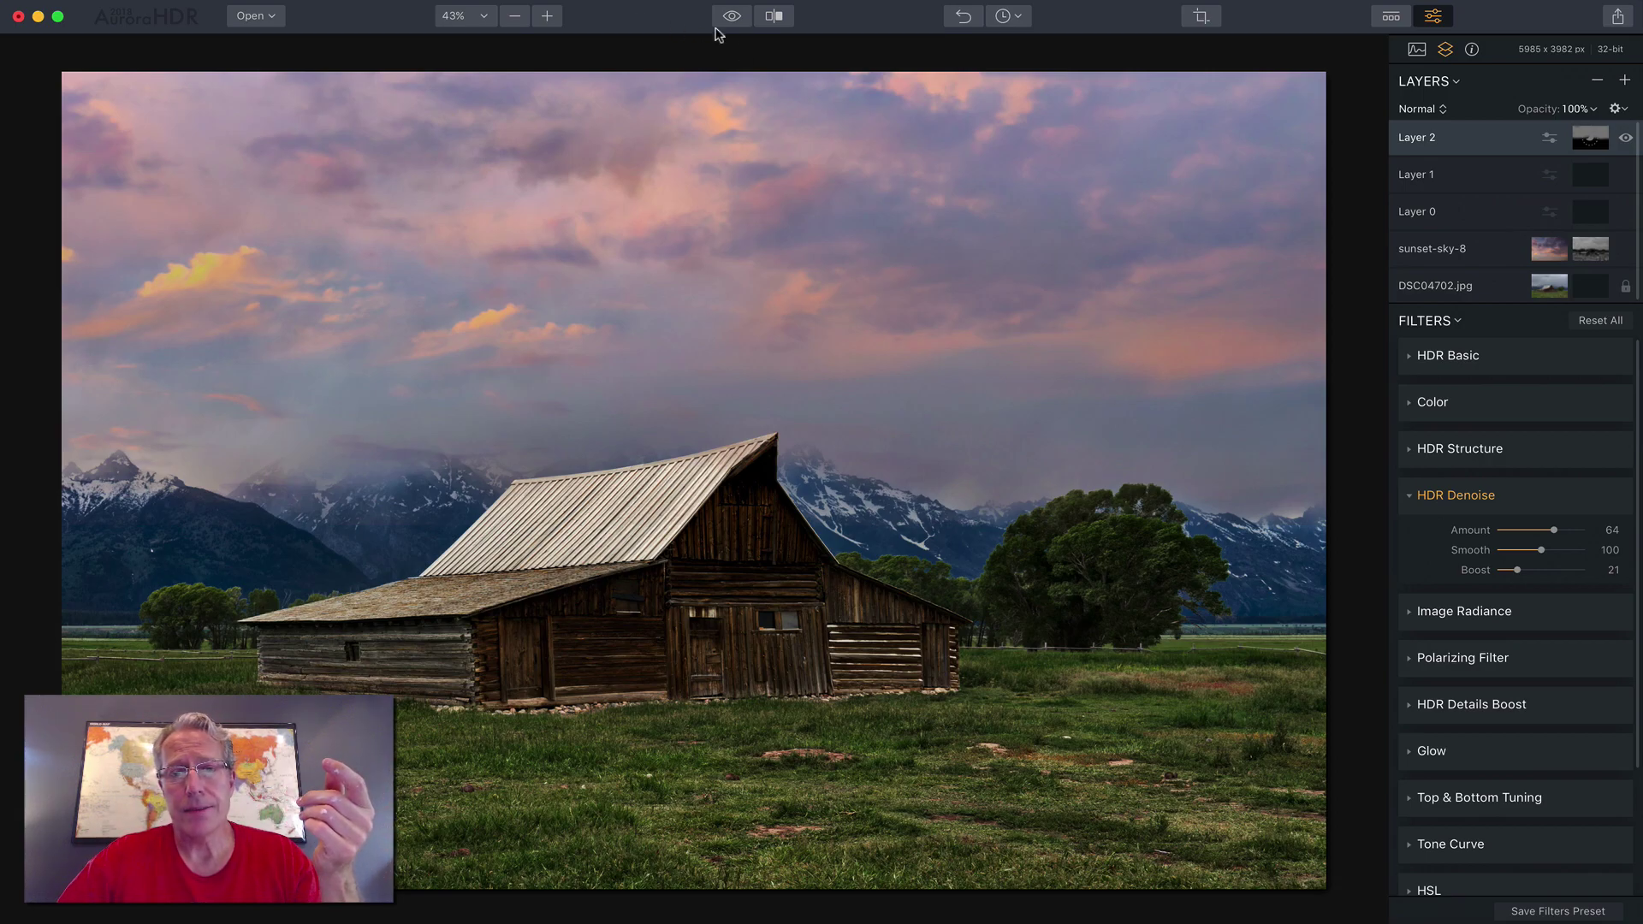
{"action": "left_click", "coordinate": [773, 18]}
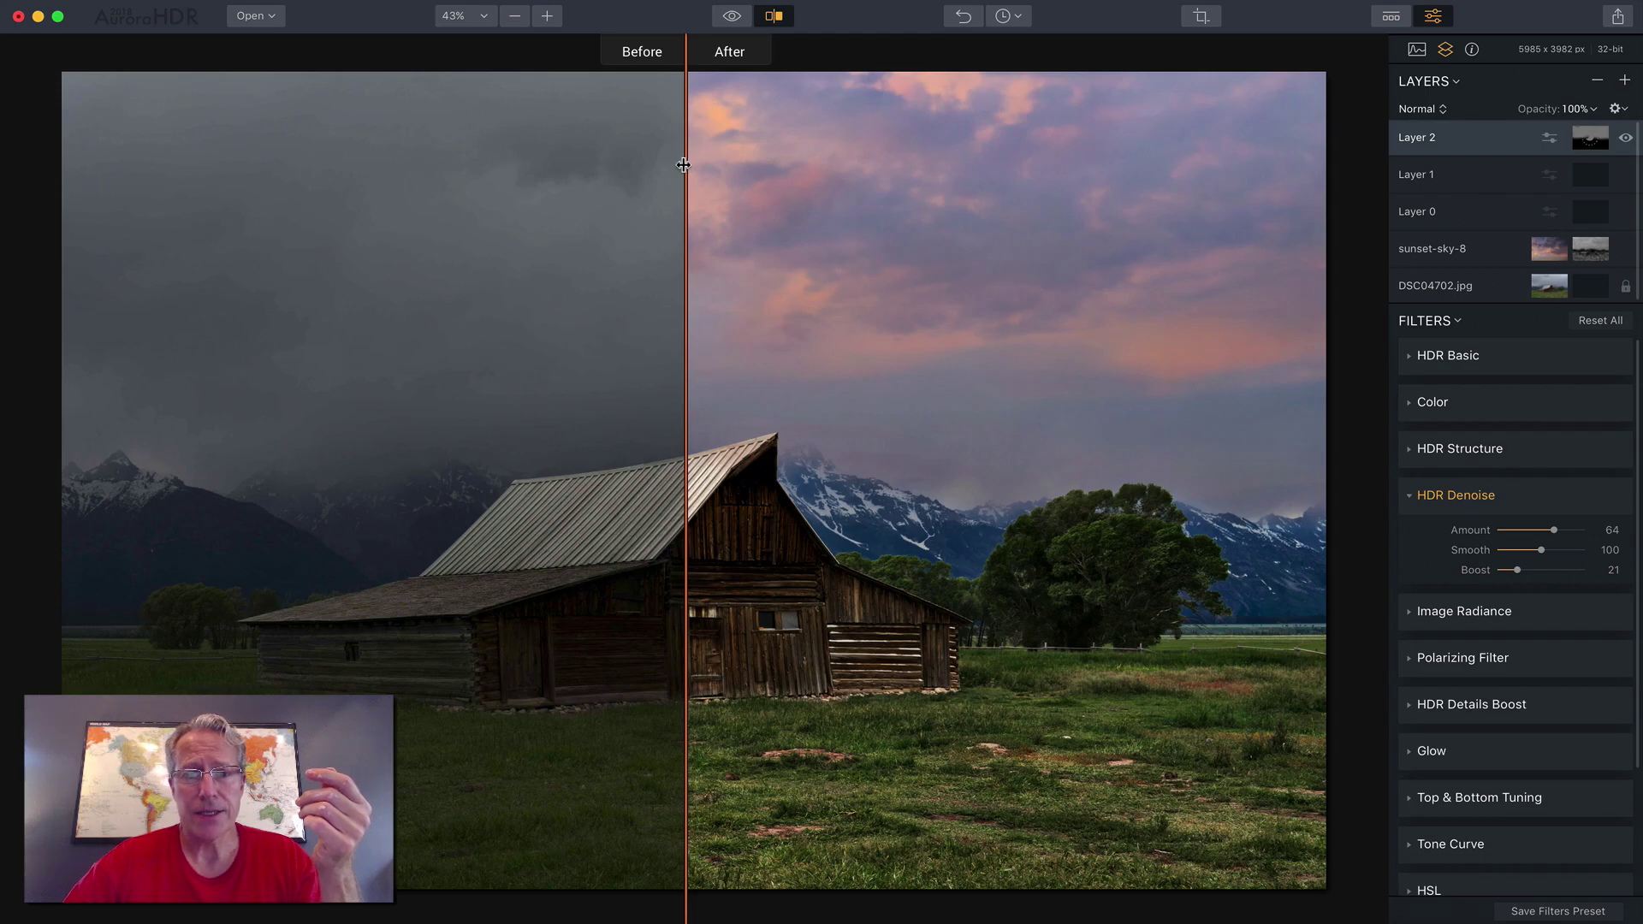
{"action": "left_click_drag", "start_coordinate": [686, 167], "coordinate": [1264, 180]}
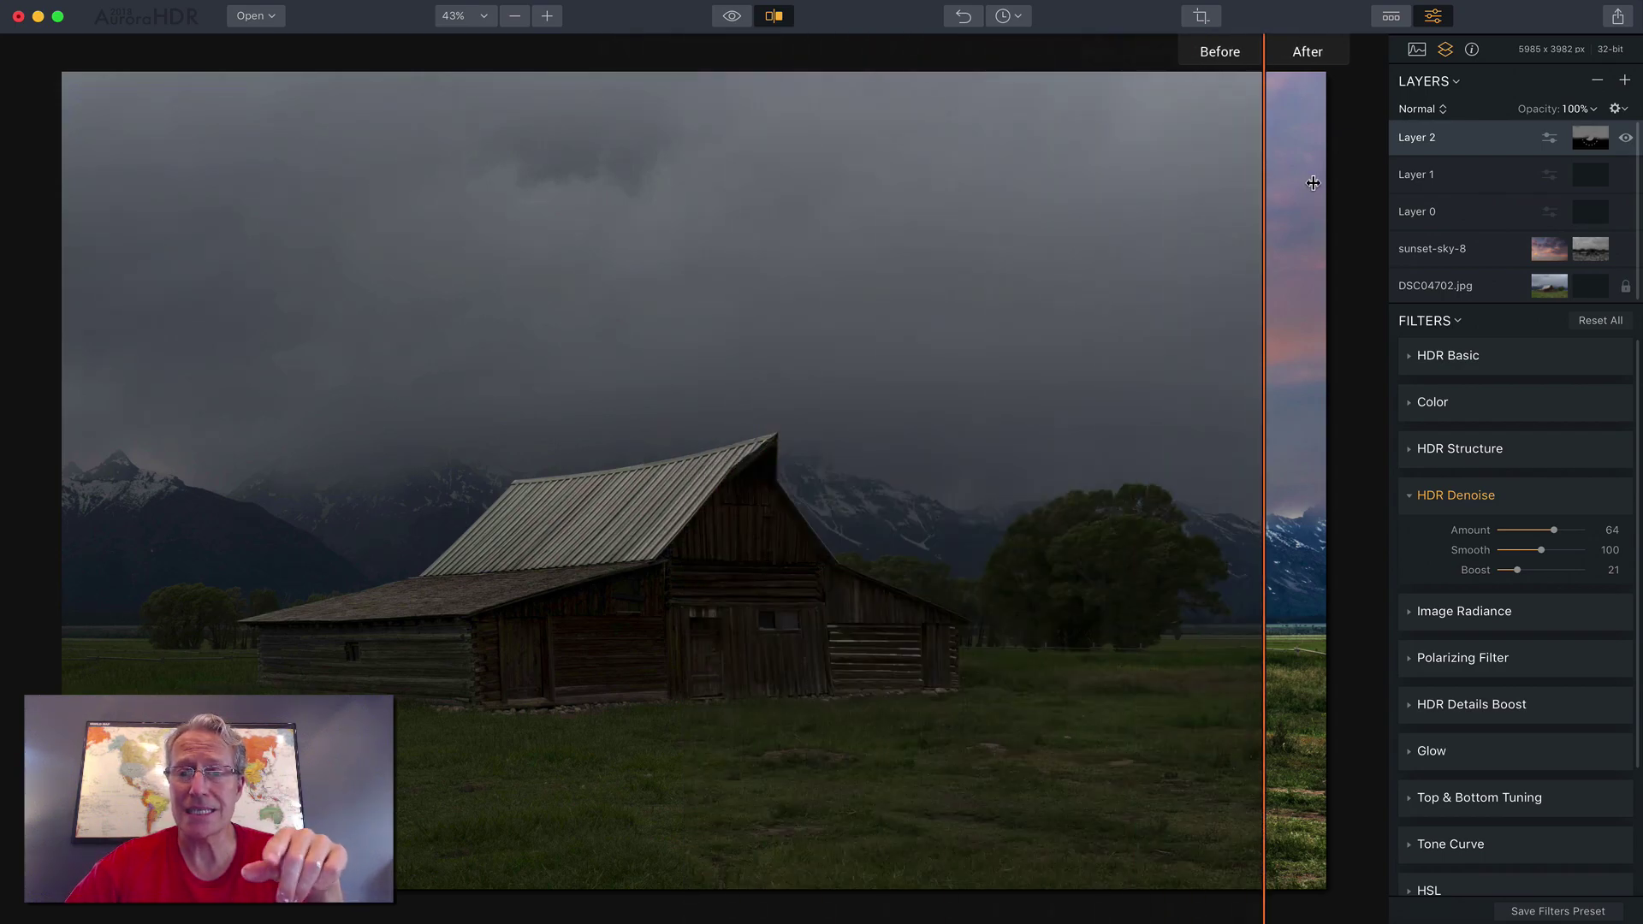
{"action": "left_click_drag", "start_coordinate": [1301, 182], "coordinate": [409, 157]}
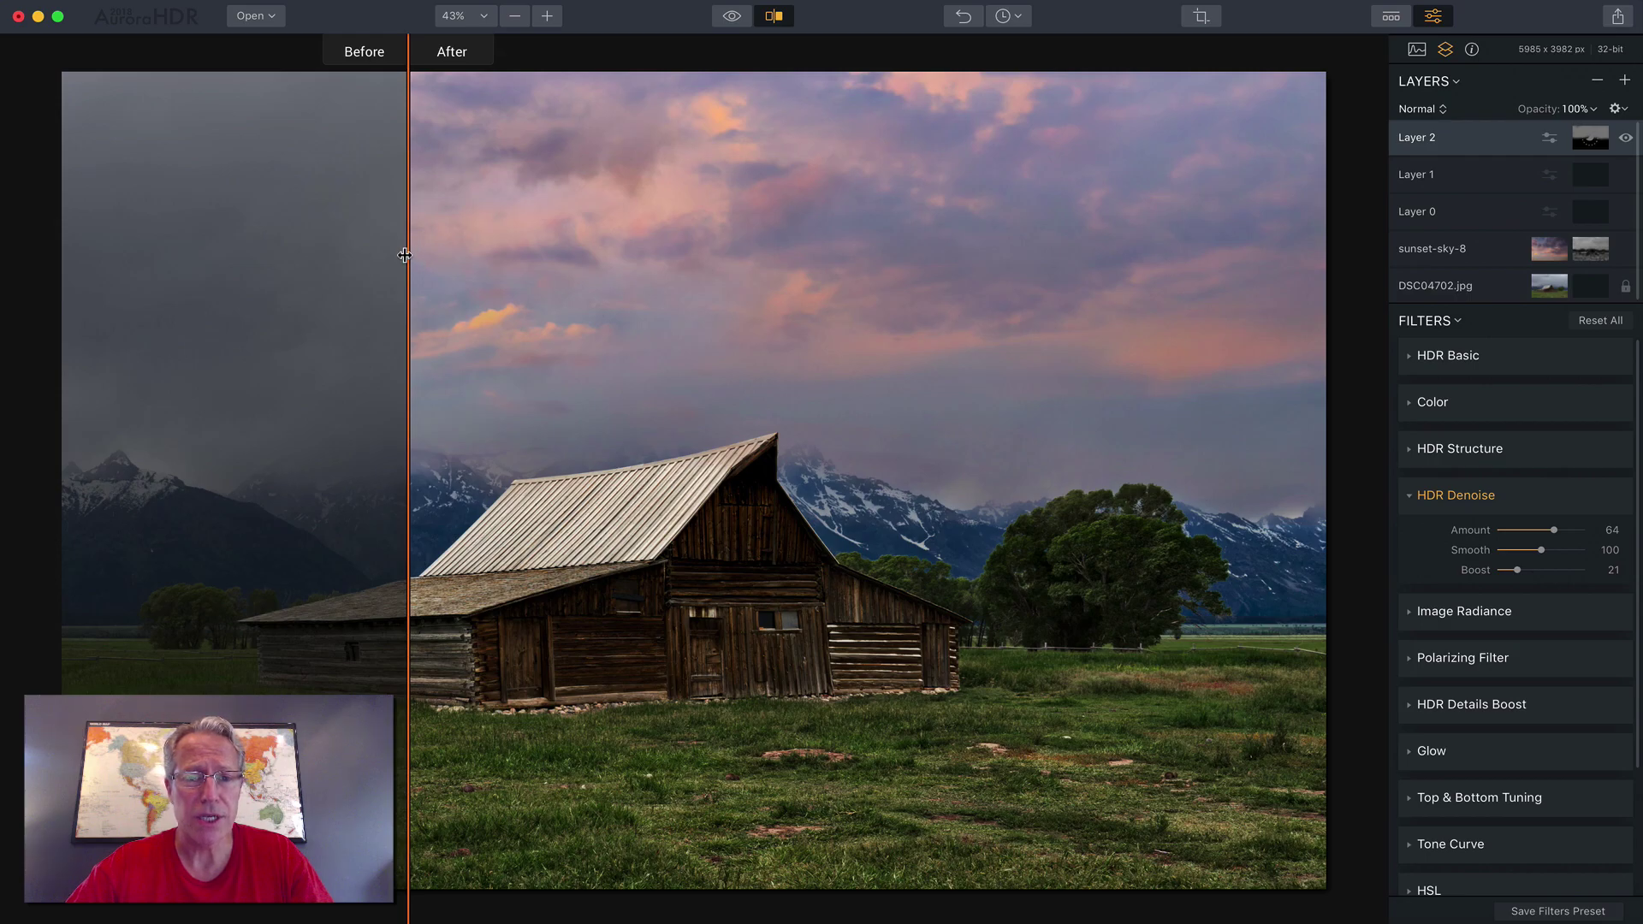
{"action": "left_click_drag", "start_coordinate": [404, 255], "coordinate": [475, 336]}
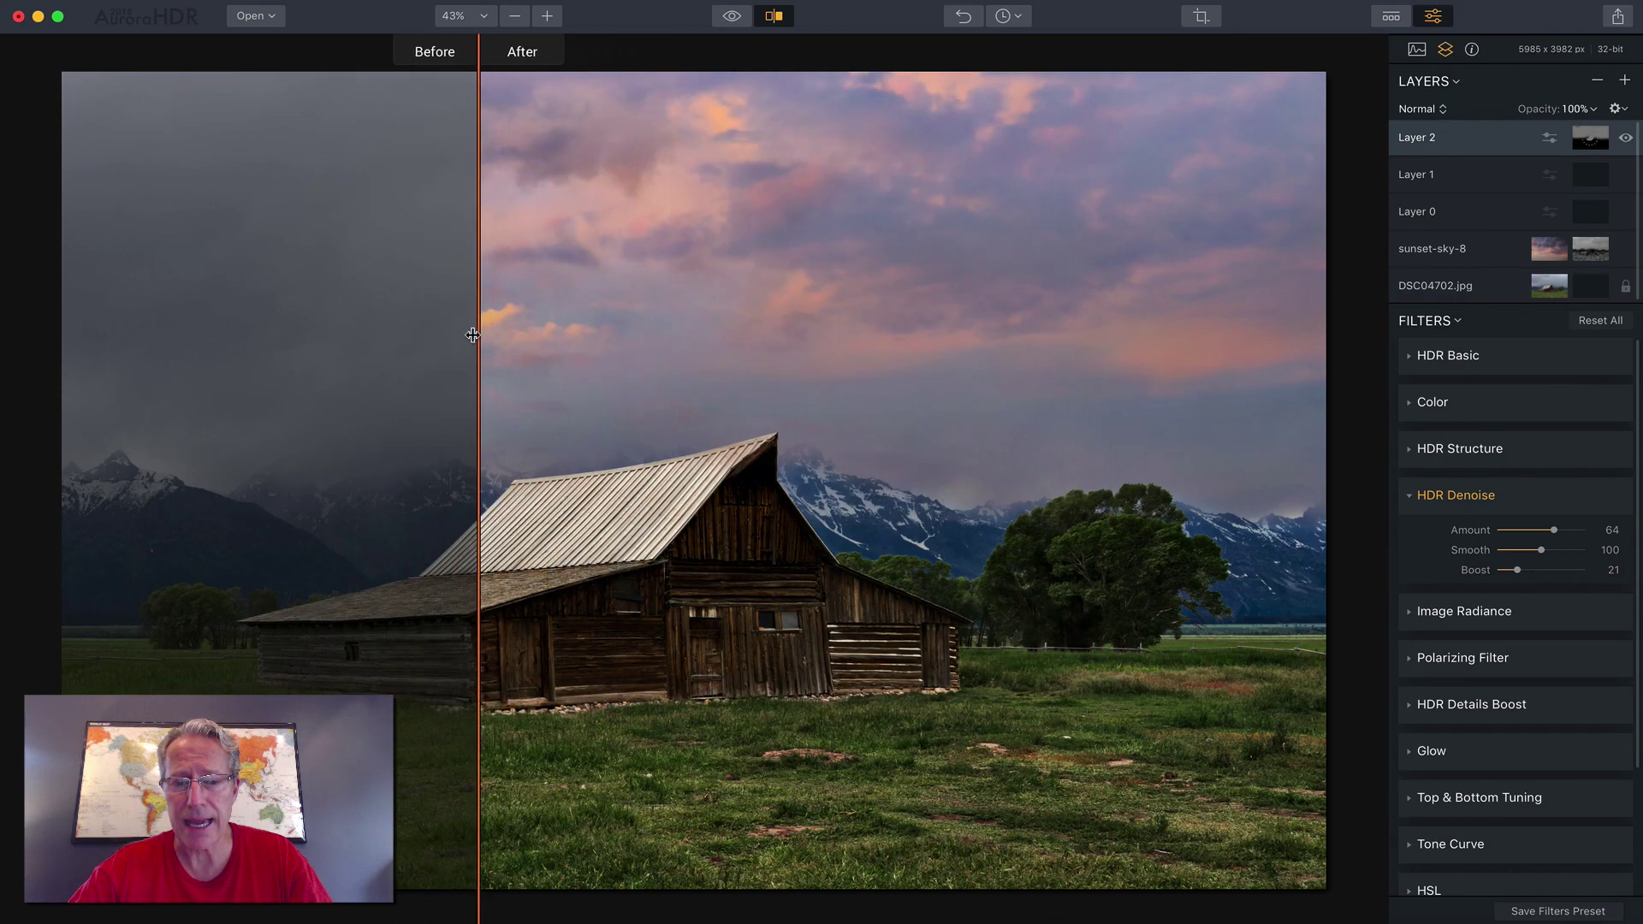
{"action": "left_click", "coordinate": [772, 16]}
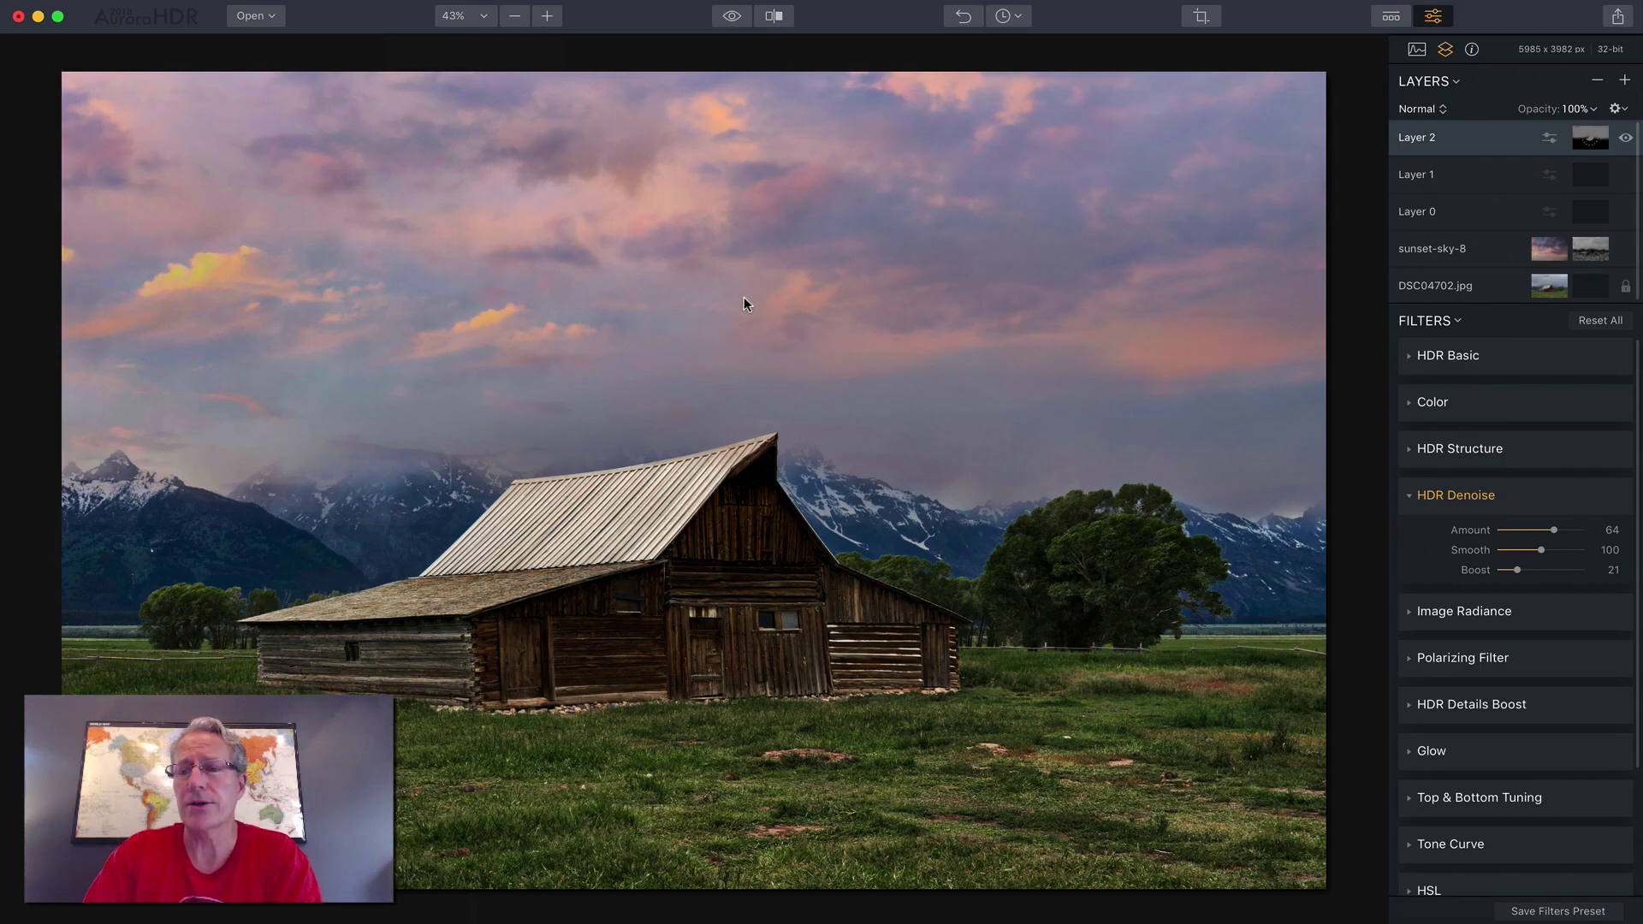
Collapse the HDR Denoise section in the Filters panel
{"action": "left_click", "coordinate": [1499, 497]}
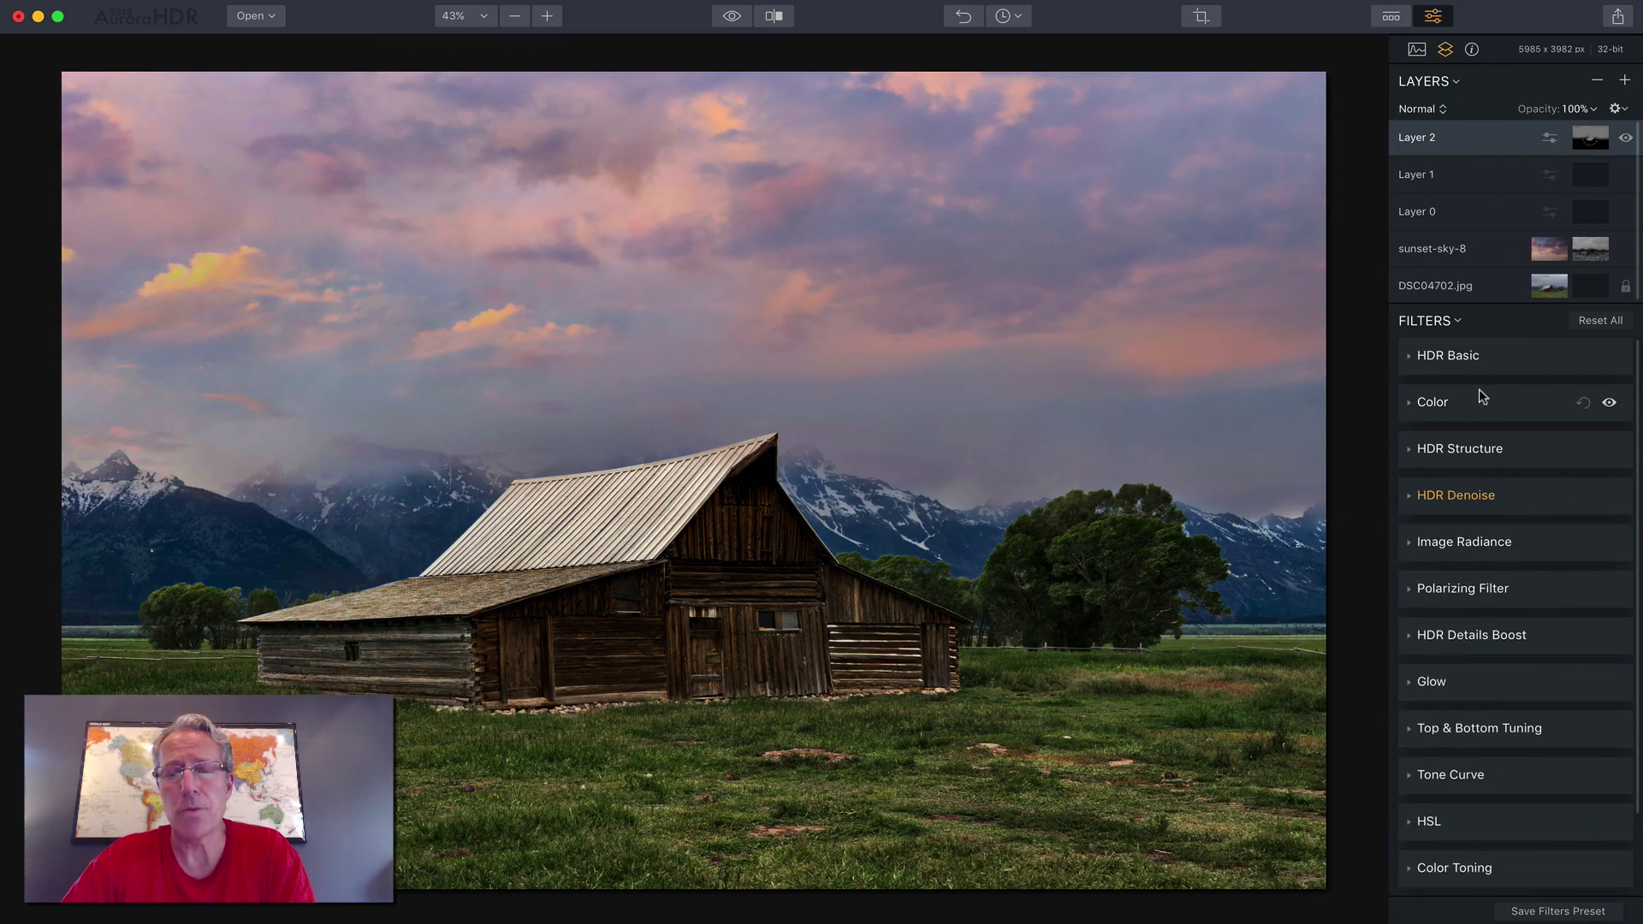